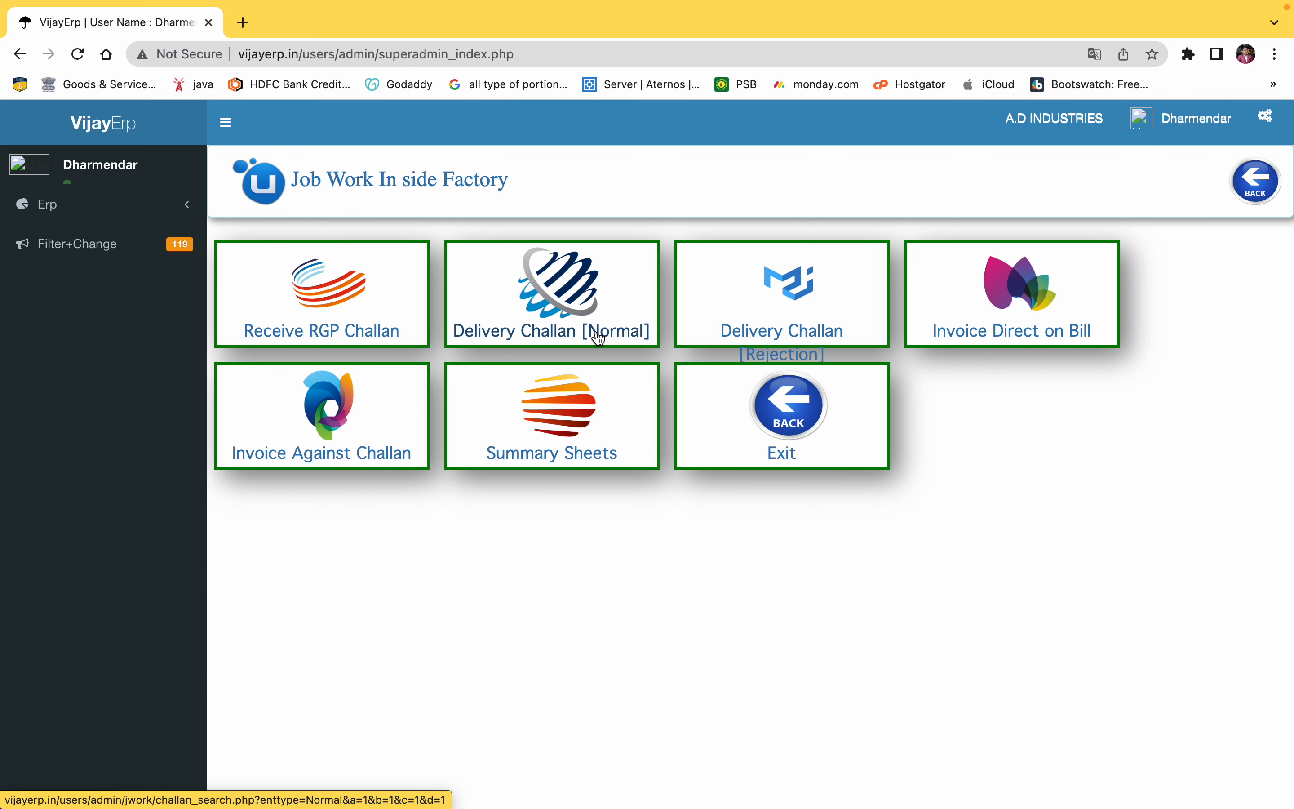
- Start a new Receive RGP Challan entry in the Job Work-IN module
{"action": "left_click", "coordinate": [1254, 179]}
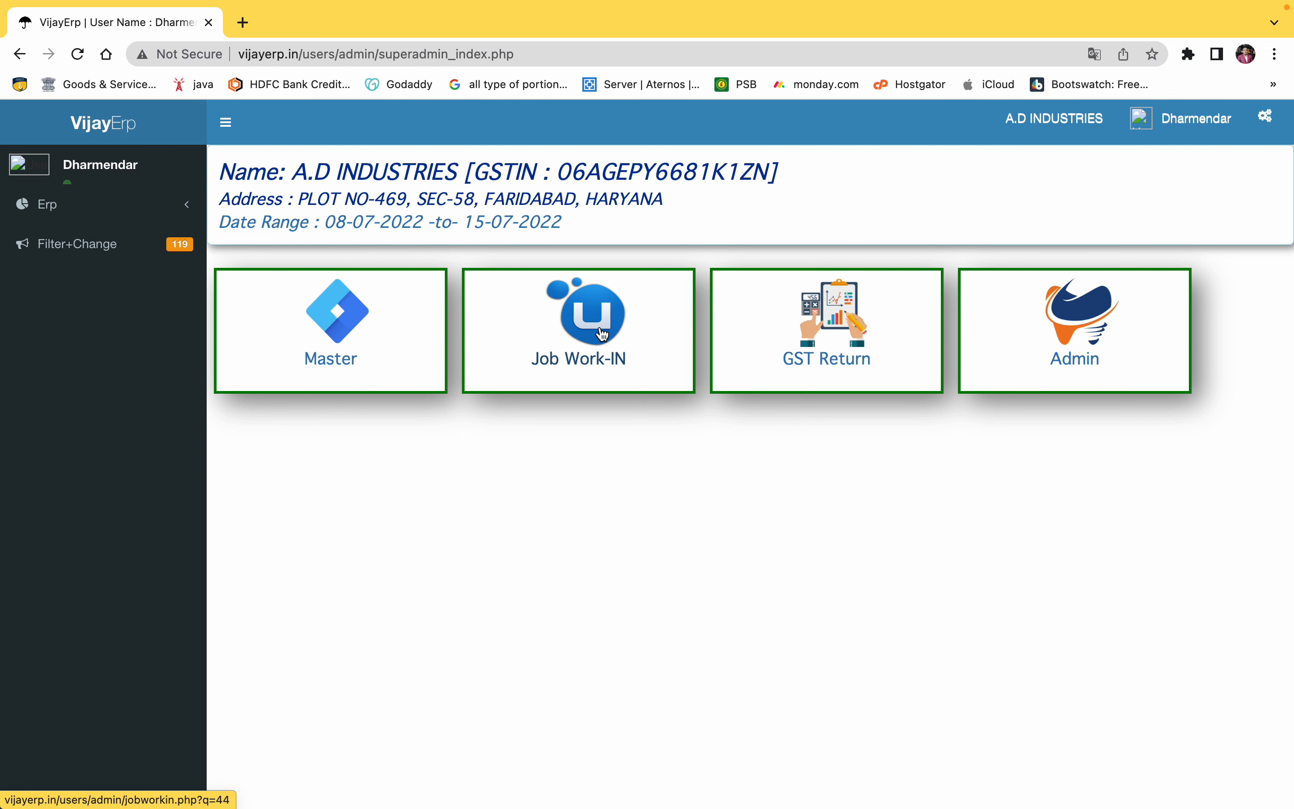
{"action": "left_click", "coordinate": [602, 334]}
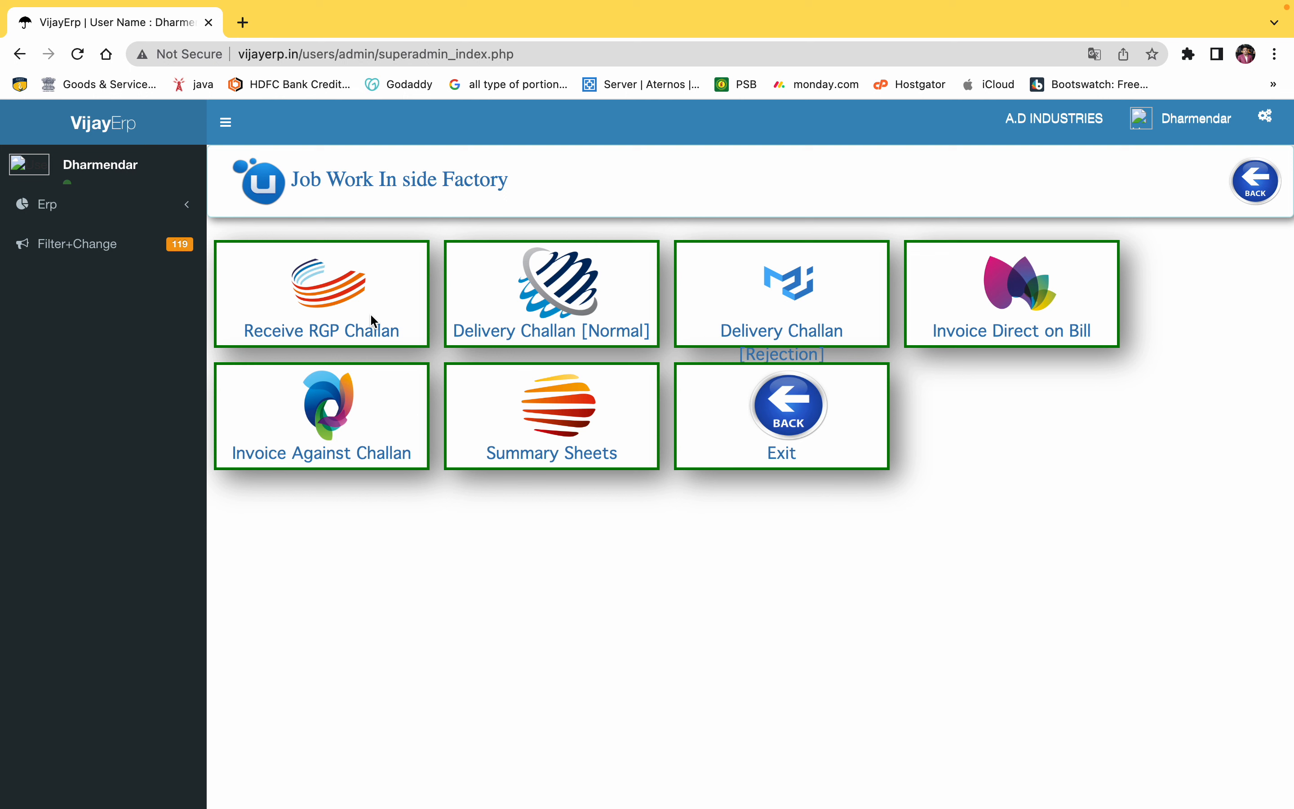
{"action": "left_click", "coordinate": [327, 298]}
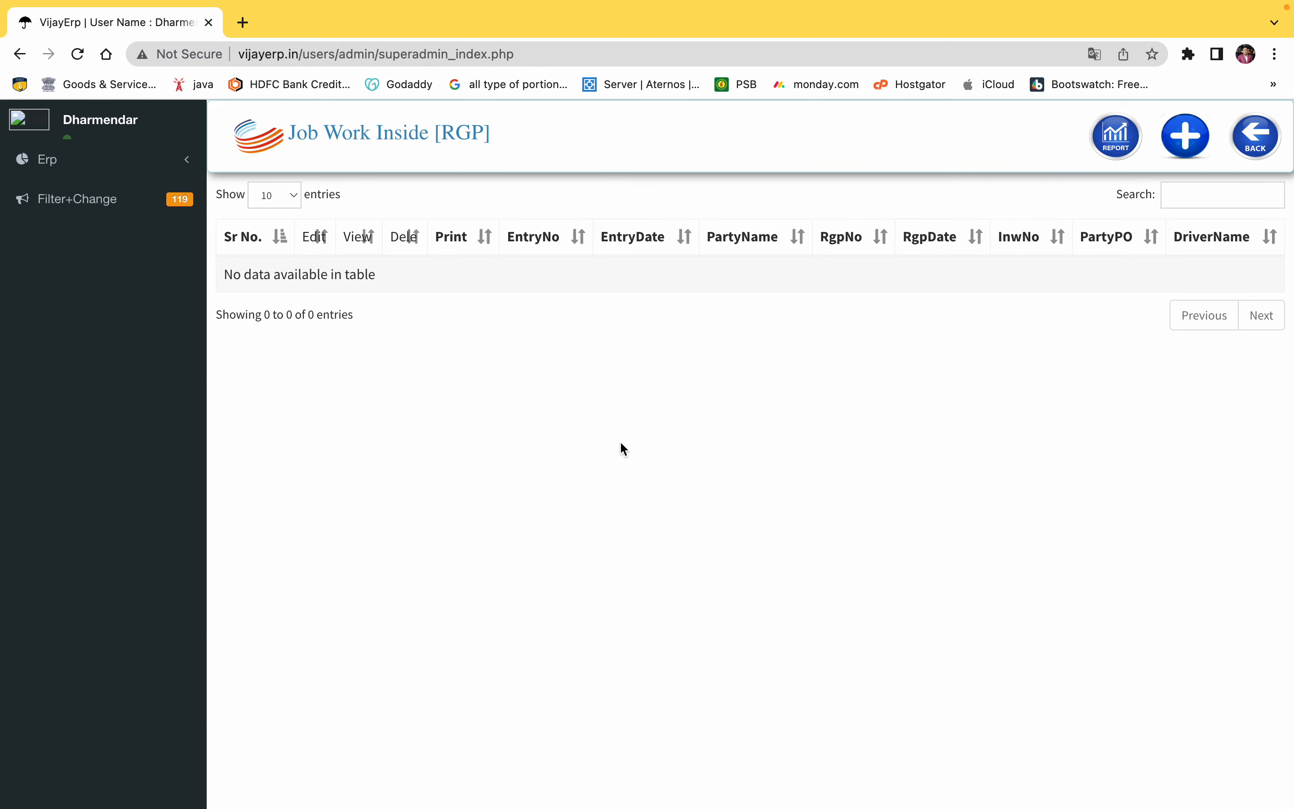
{"action": "left_click", "coordinate": [1191, 141]}
- Choose ABC and Comp >>Plot No X as the challan's party and enter 1234 as the RGP number
{"action": "left_click", "coordinate": [478, 235]}
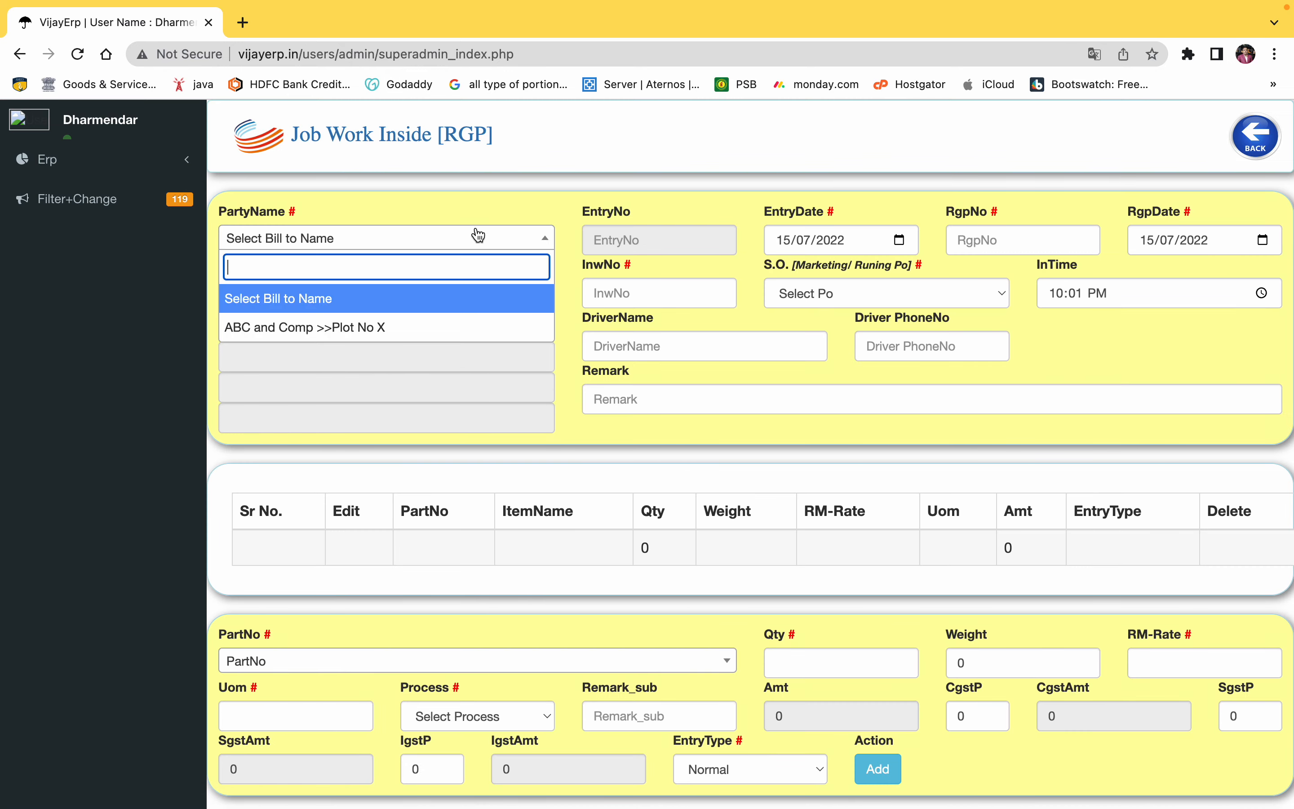
{"action": "left_click", "coordinate": [354, 325]}
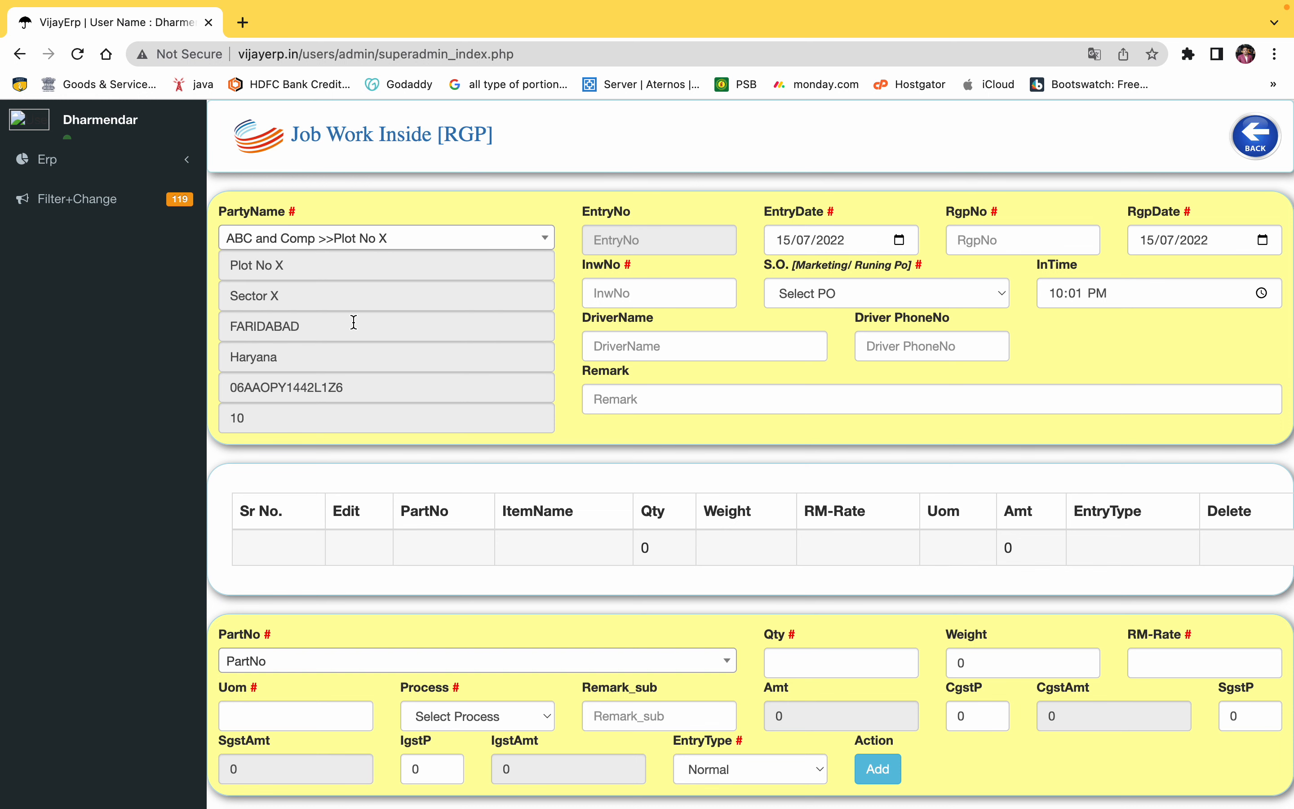
{"action": "left_click", "coordinate": [793, 241]}
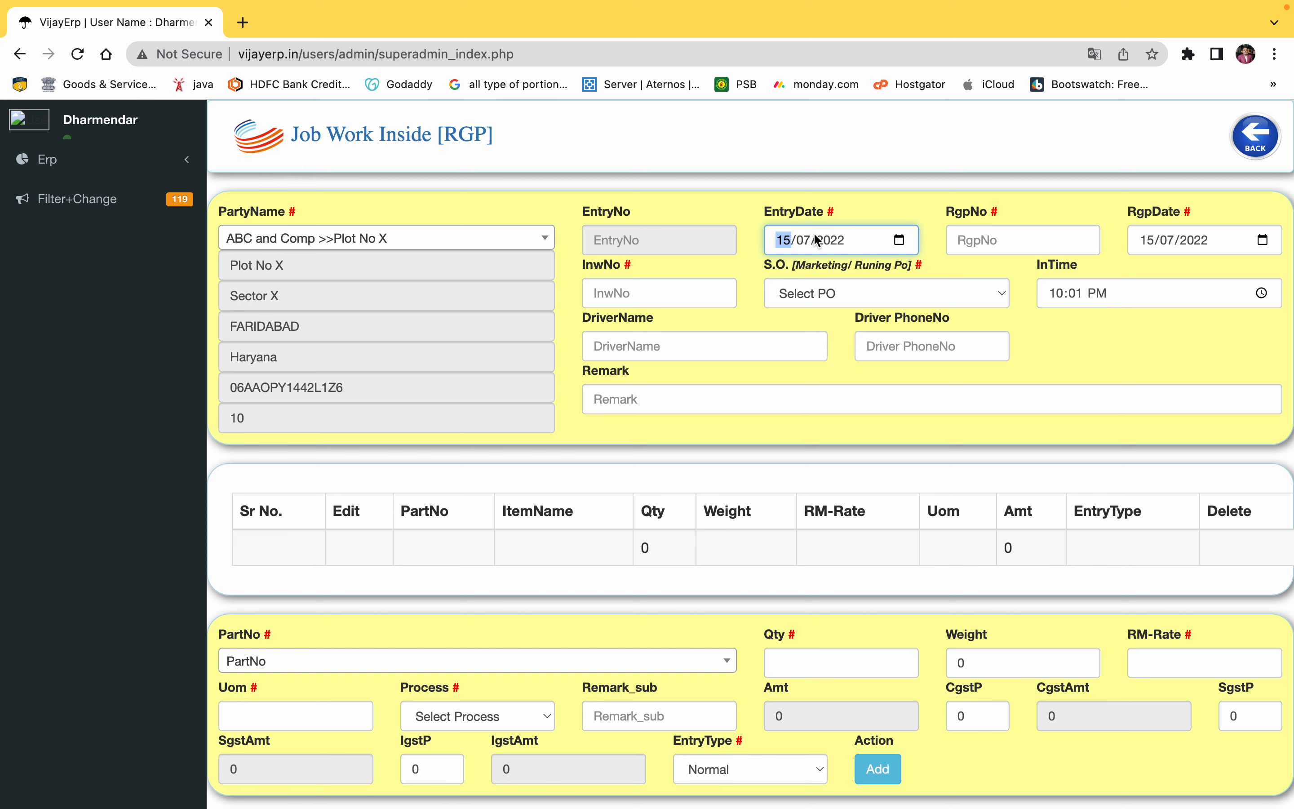
{"action": "left_click", "coordinate": [1007, 242]}
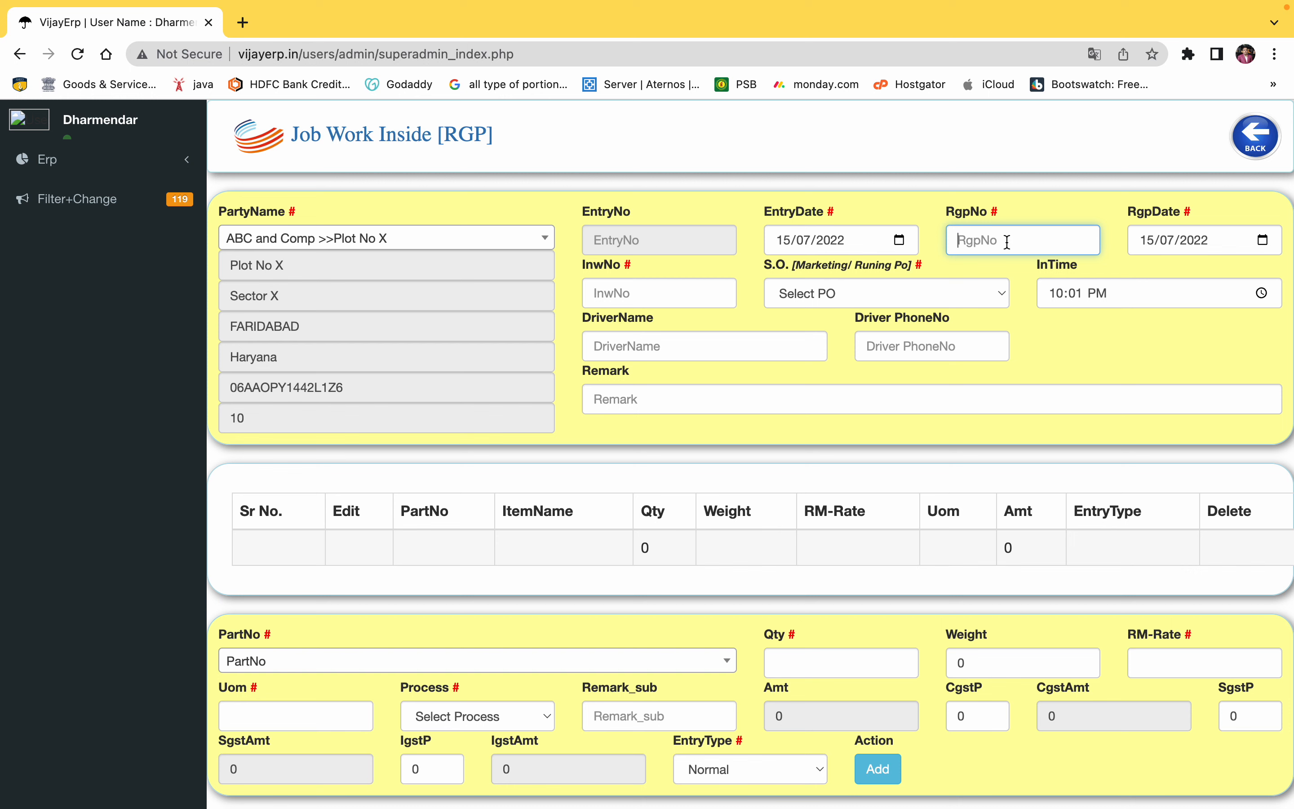
{"action": "type", "text": "1234"}
{"action": "left_click", "coordinate": [1153, 245]}
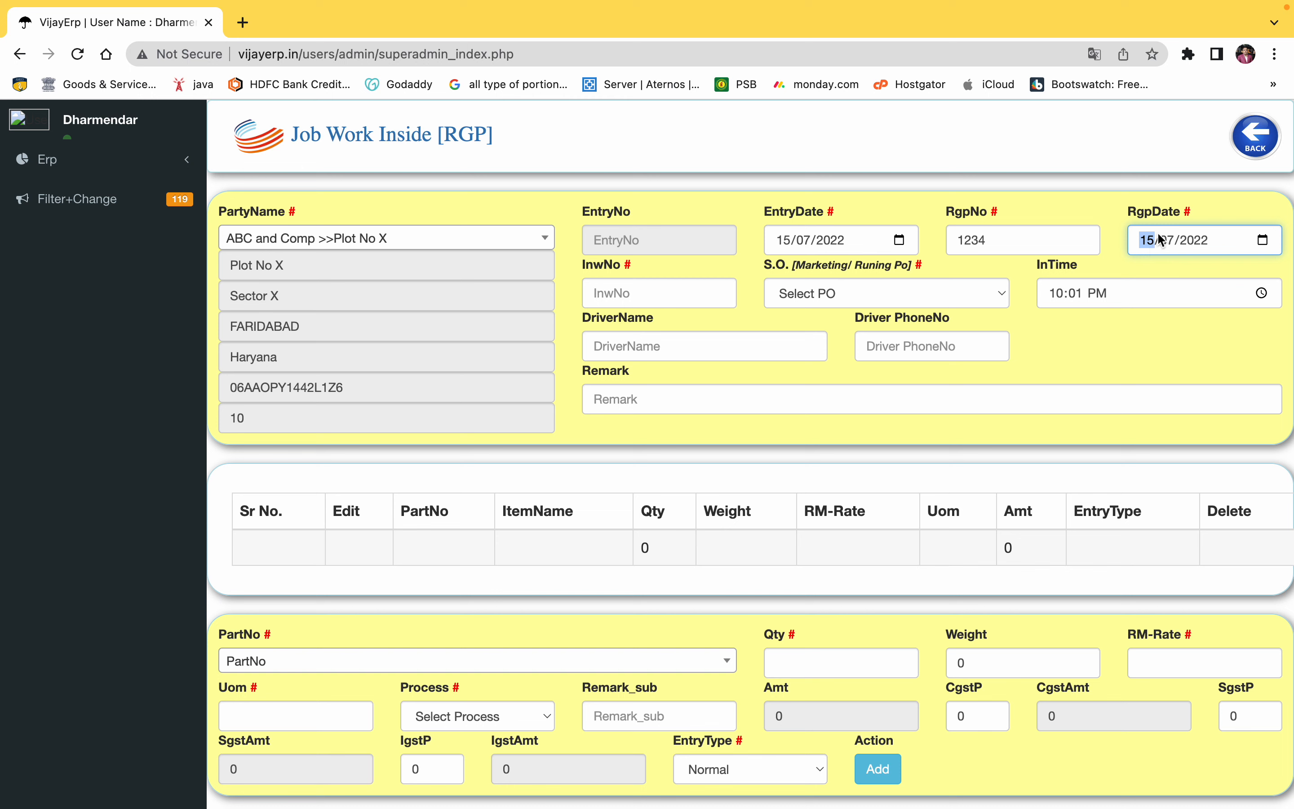
- Enter 2001 as the inward number and choose vb as the S.O., leaving the driver details and remark empty
{"action": "left_click", "coordinate": [647, 290]}
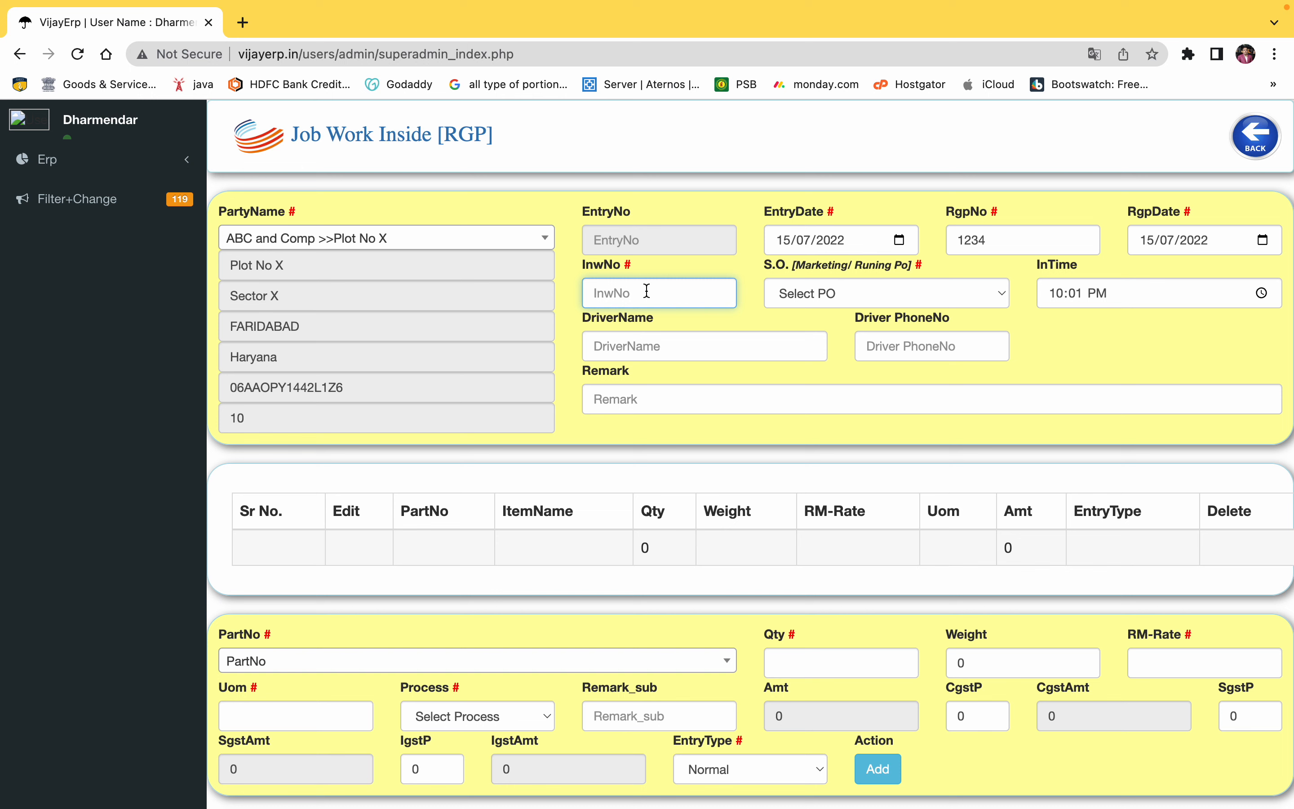
{"action": "type", "text": "2001"}
{"action": "left_click", "coordinate": [858, 292]}
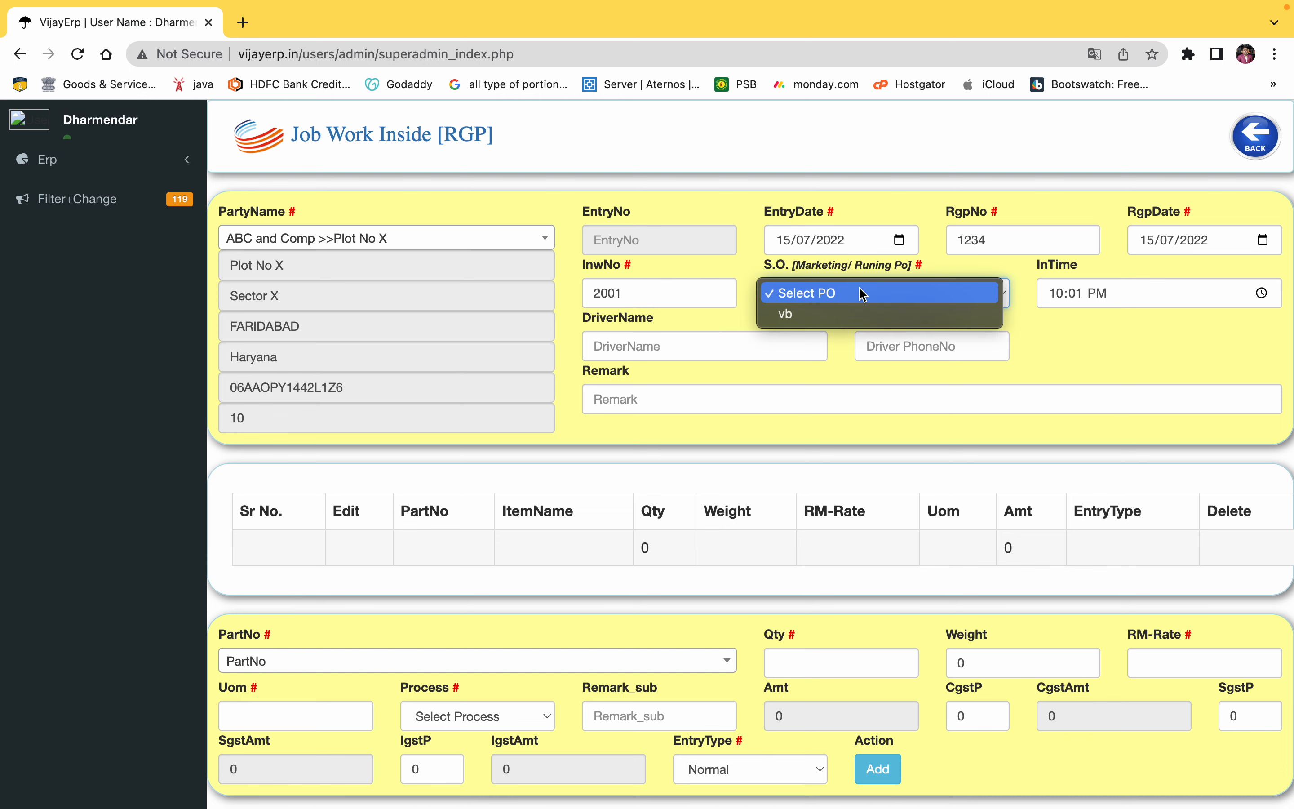
{"action": "left_click", "coordinate": [825, 320]}
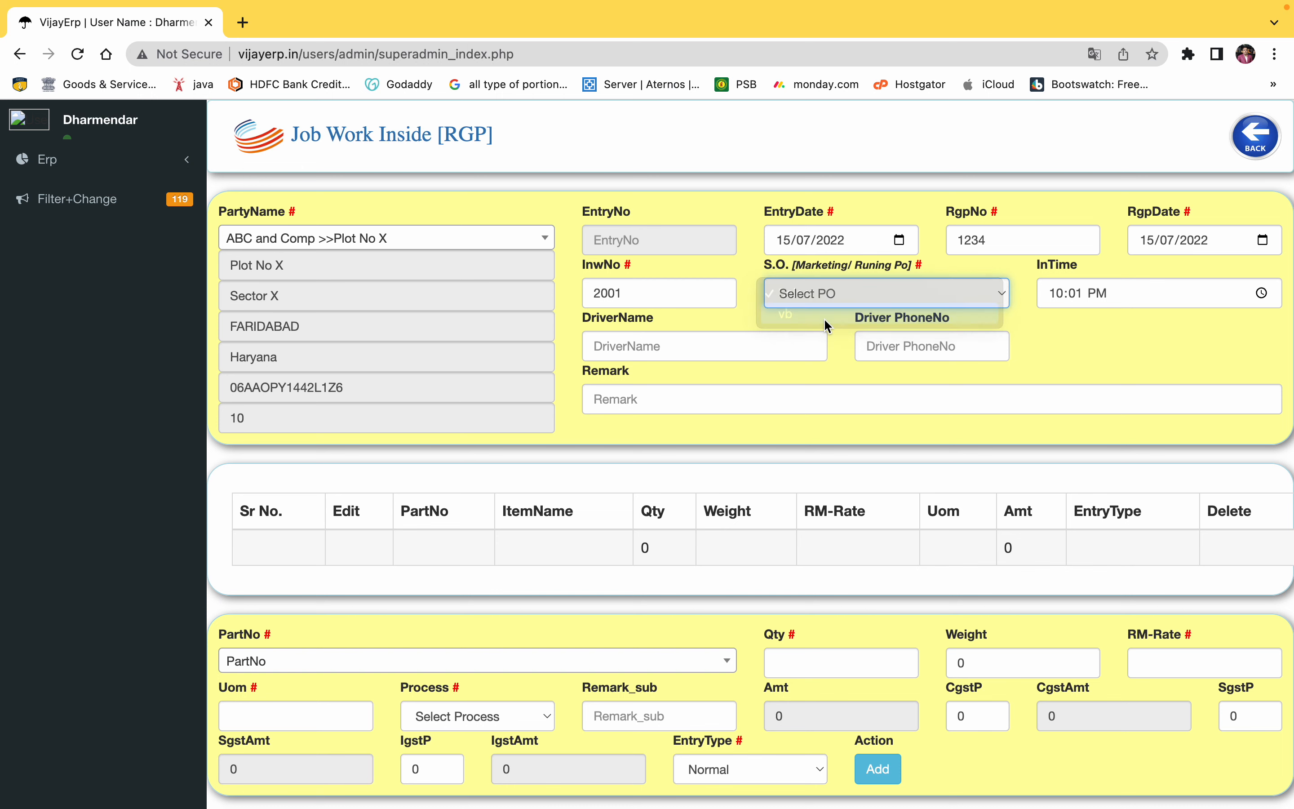
{"action": "left_click", "coordinate": [1075, 292]}
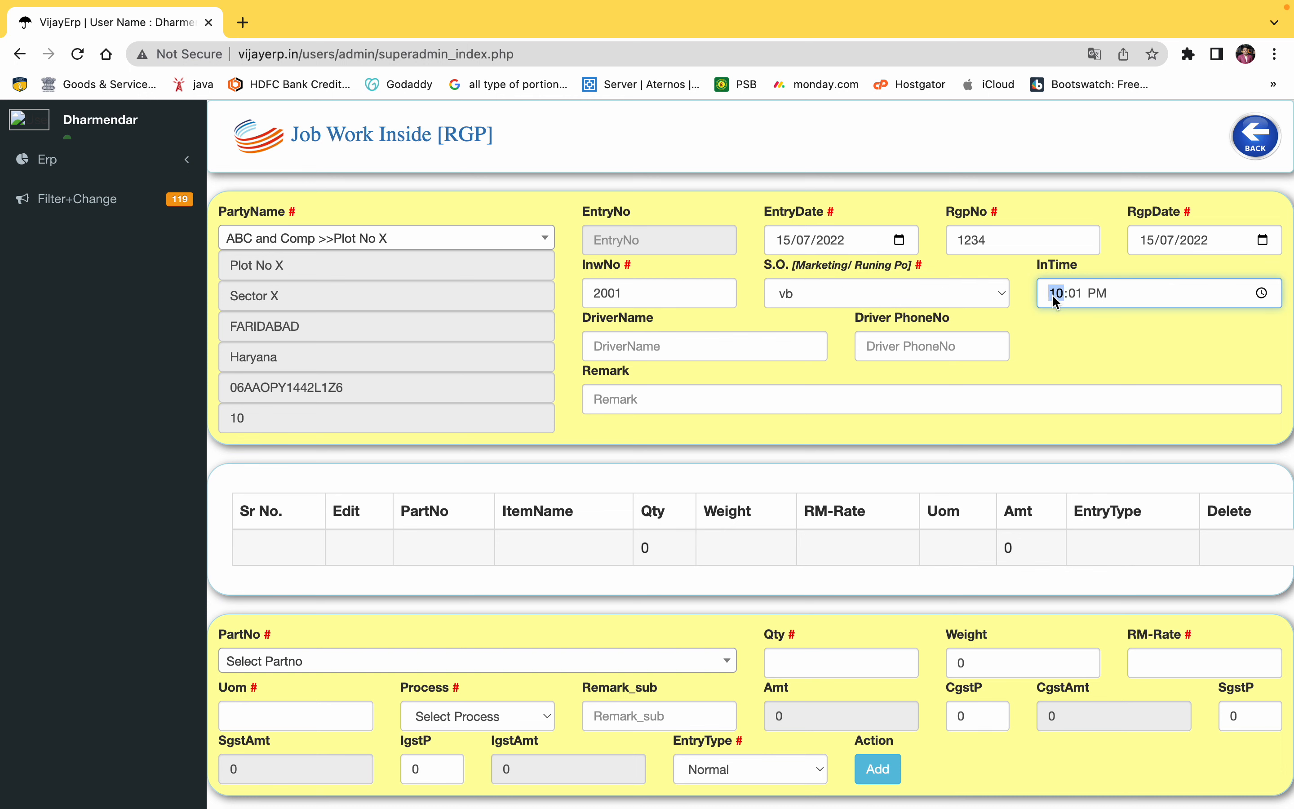
{"action": "left_click", "coordinate": [654, 342]}
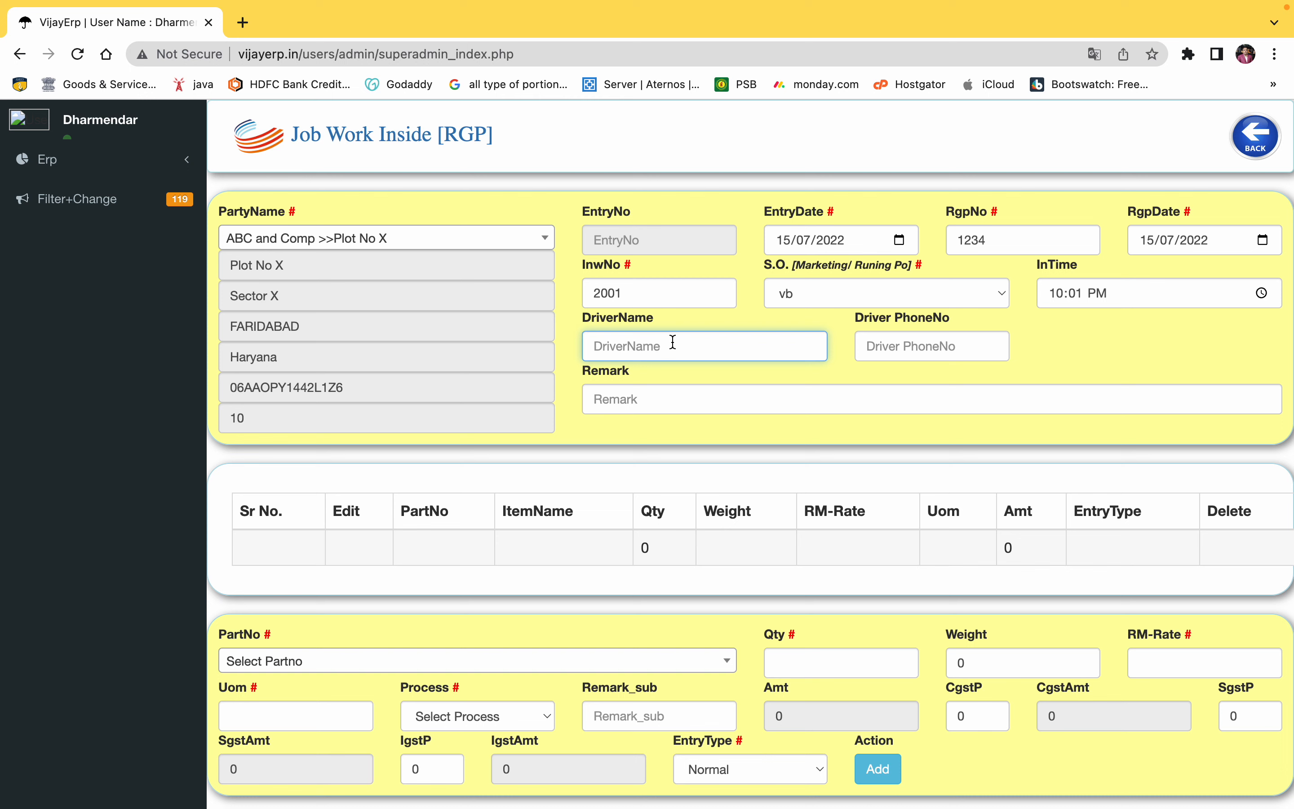
{"action": "left_click", "coordinate": [930, 347]}
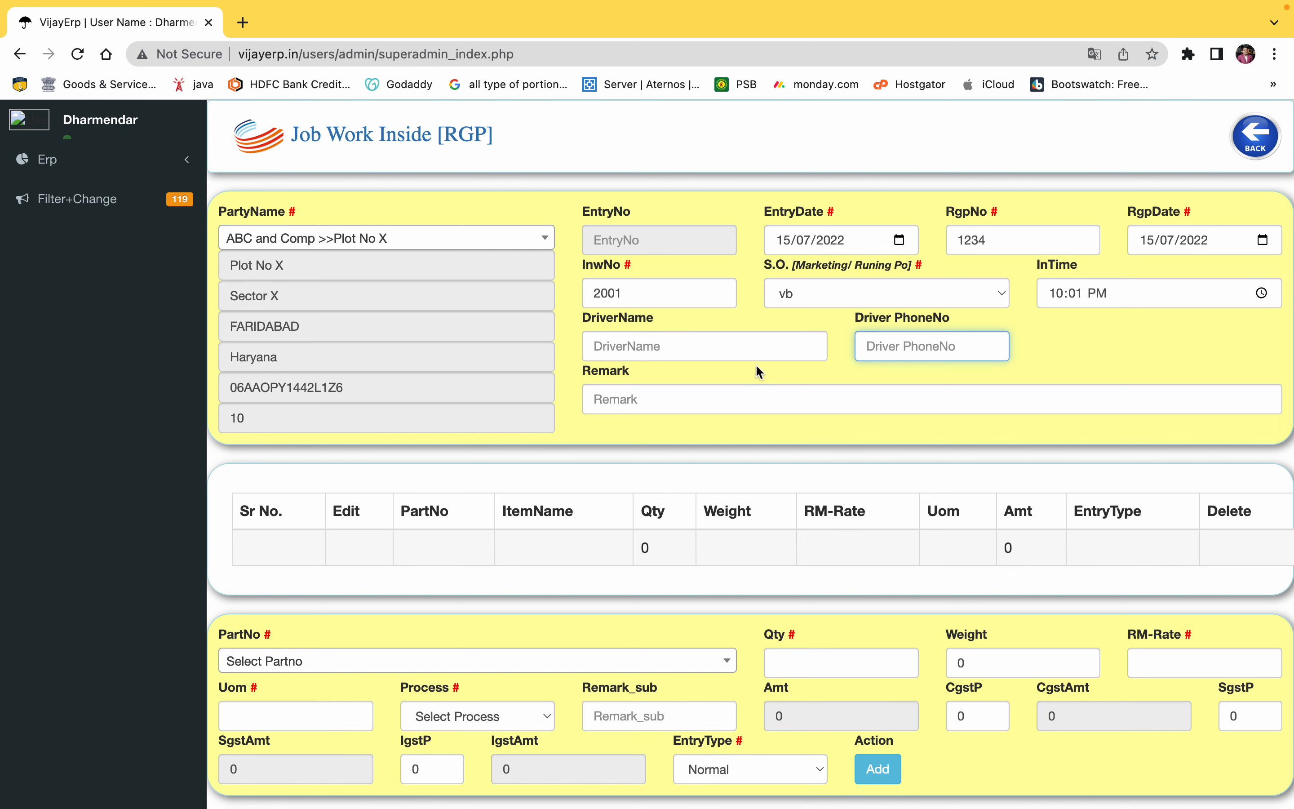
{"action": "left_click", "coordinate": [678, 393]}
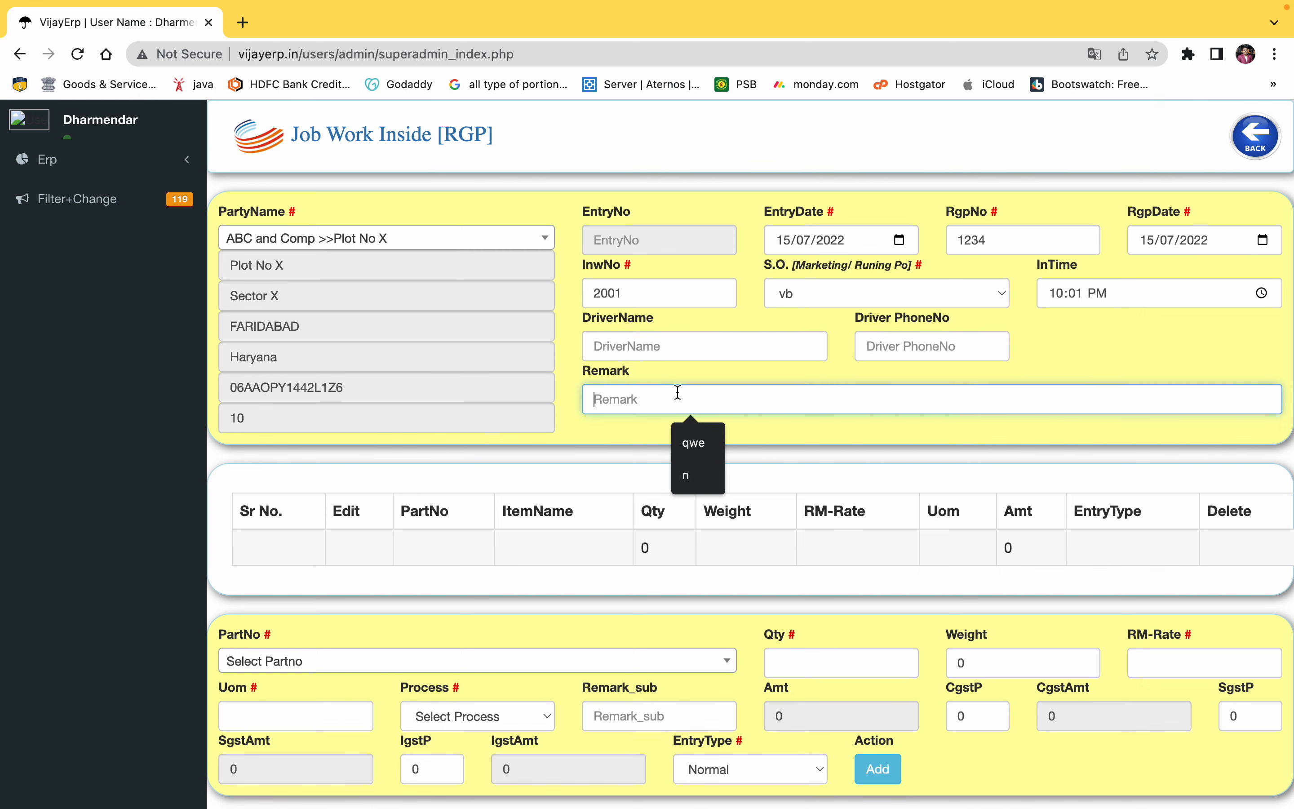
- Choose part 12344566~AAA and Comp for the challan item and set its quantity to 500
{"action": "scroll", "coordinate": [809, 379], "scroll_direction": "down", "scroll_amount": 3}
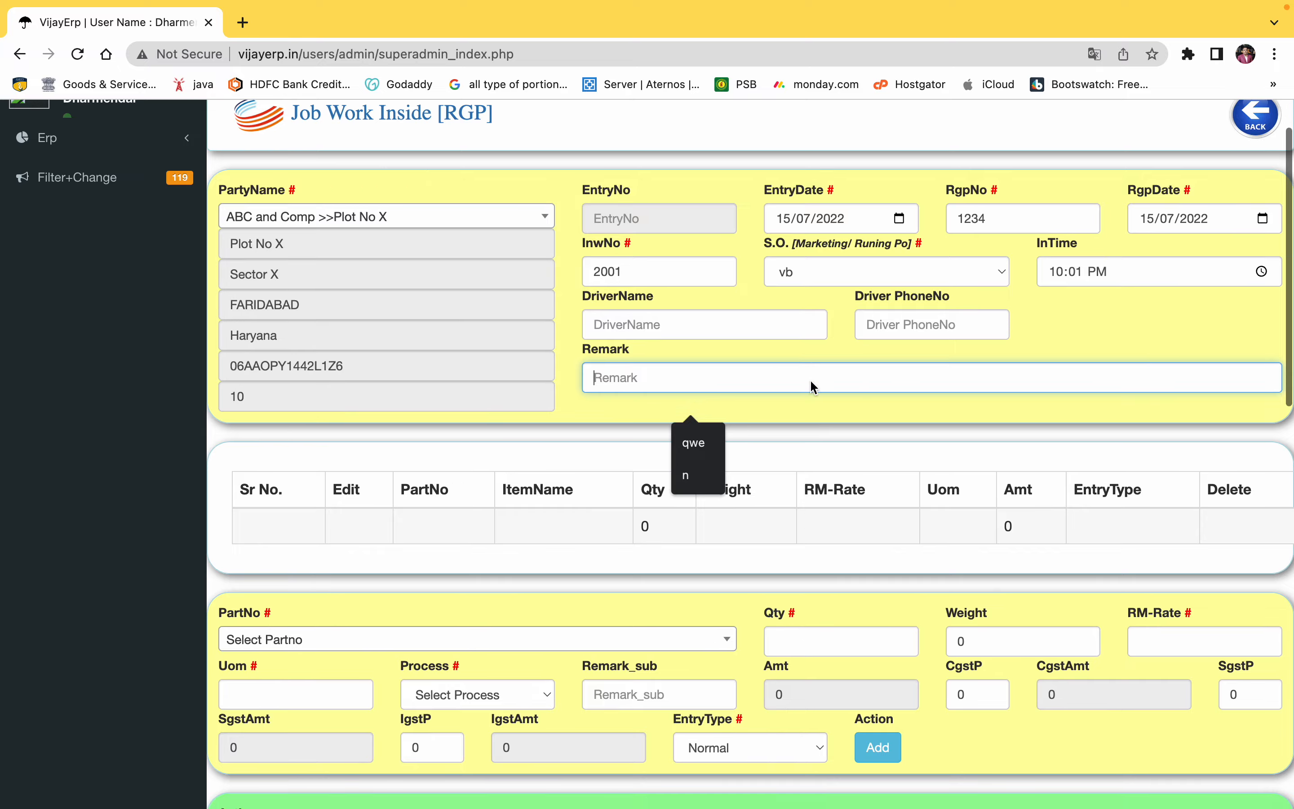
{"action": "scroll", "coordinate": [810, 379], "scroll_direction": "down", "scroll_amount": 3}
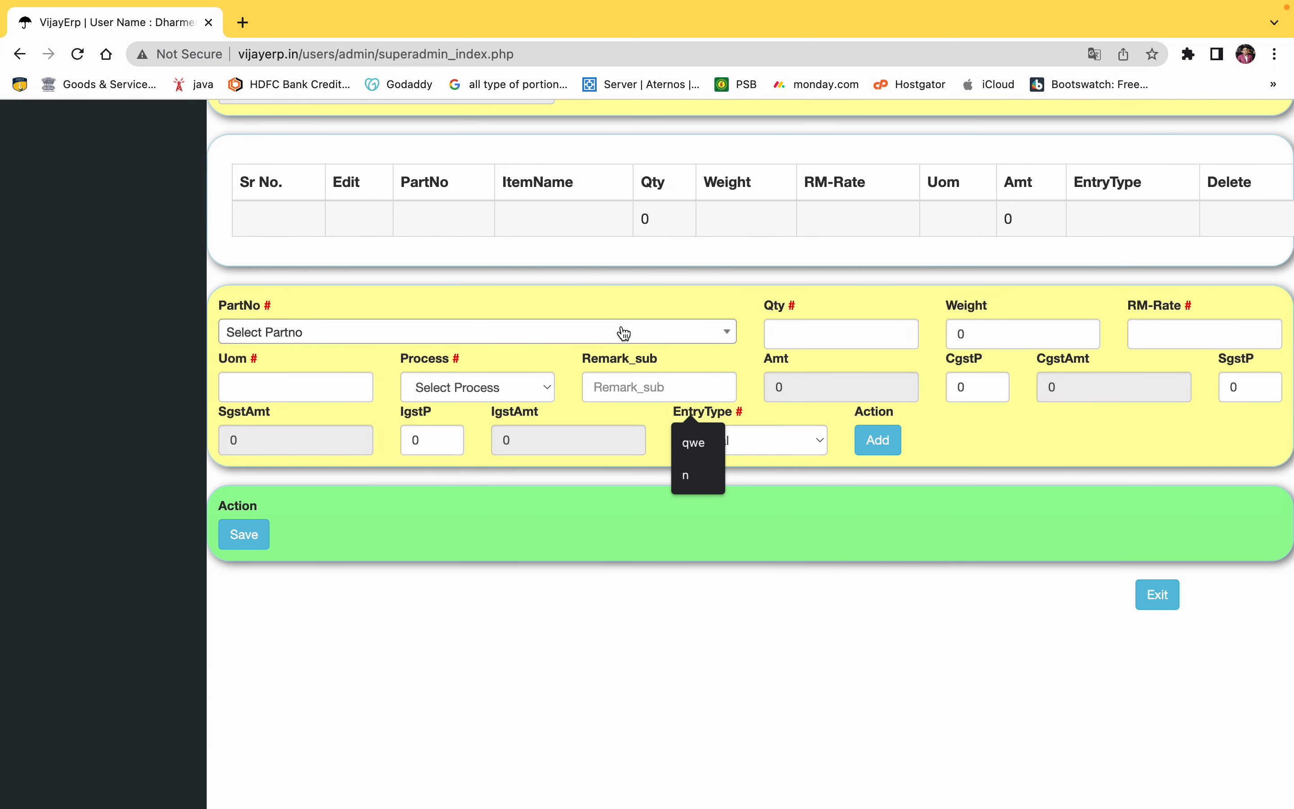
{"action": "left_click", "coordinate": [623, 337]}
{"action": "left_click", "coordinate": [363, 421]}
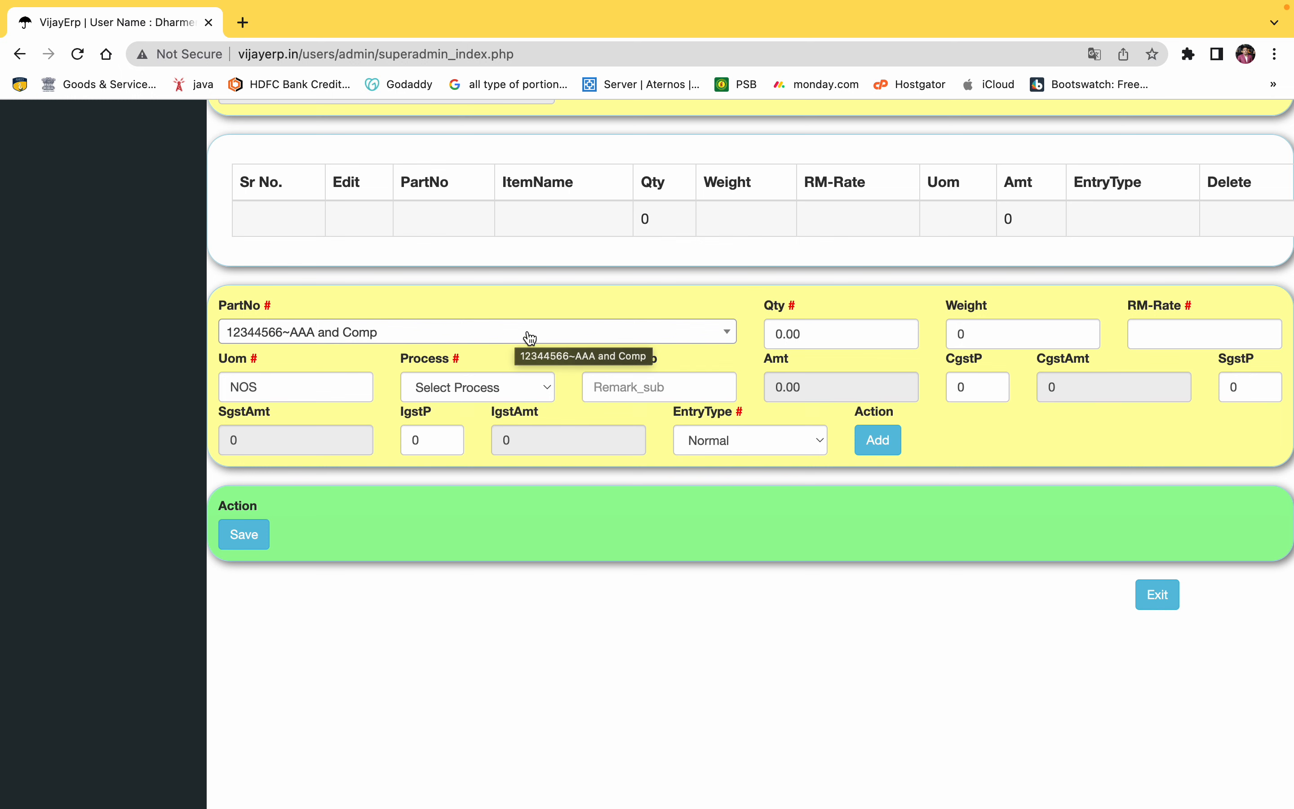
{"action": "left_click", "coordinate": [775, 334]}
{"action": "type", "text": "50"}
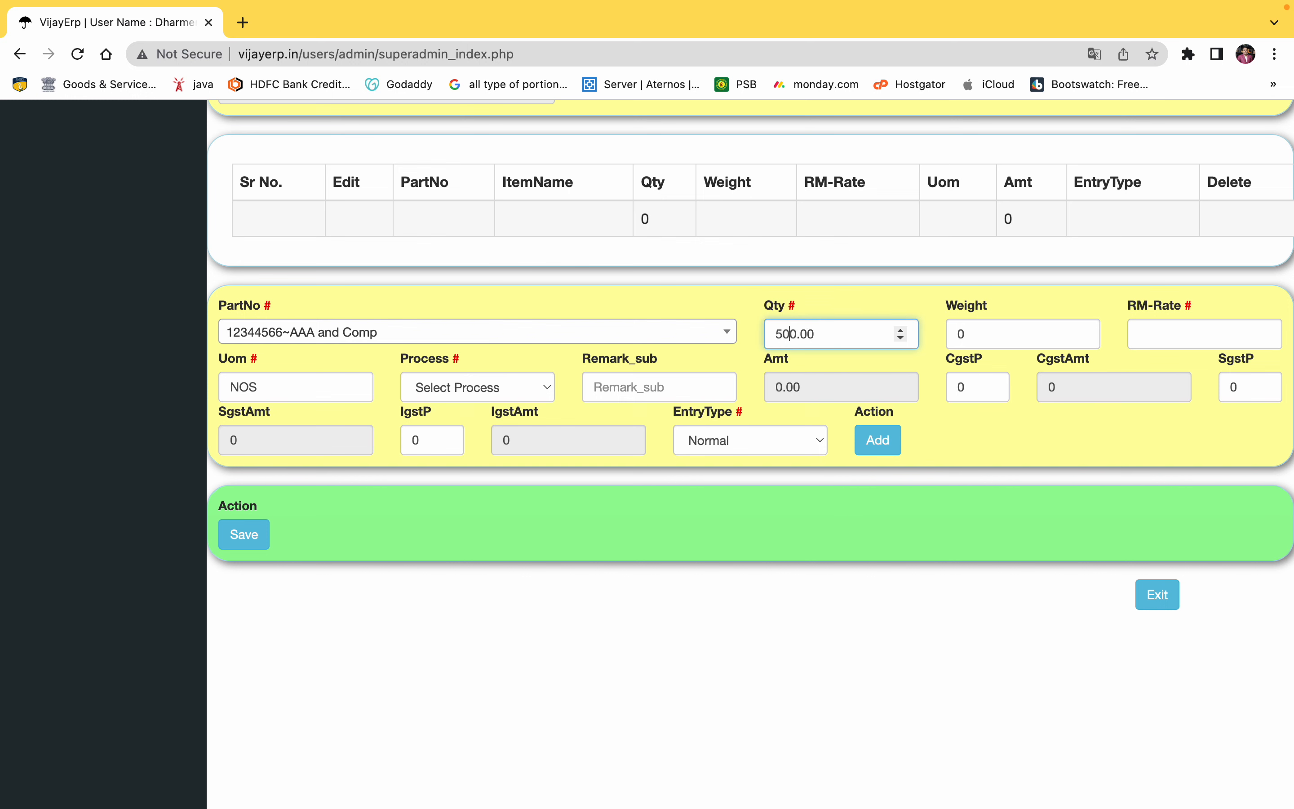
{"action": "key", "text": "Tab"}
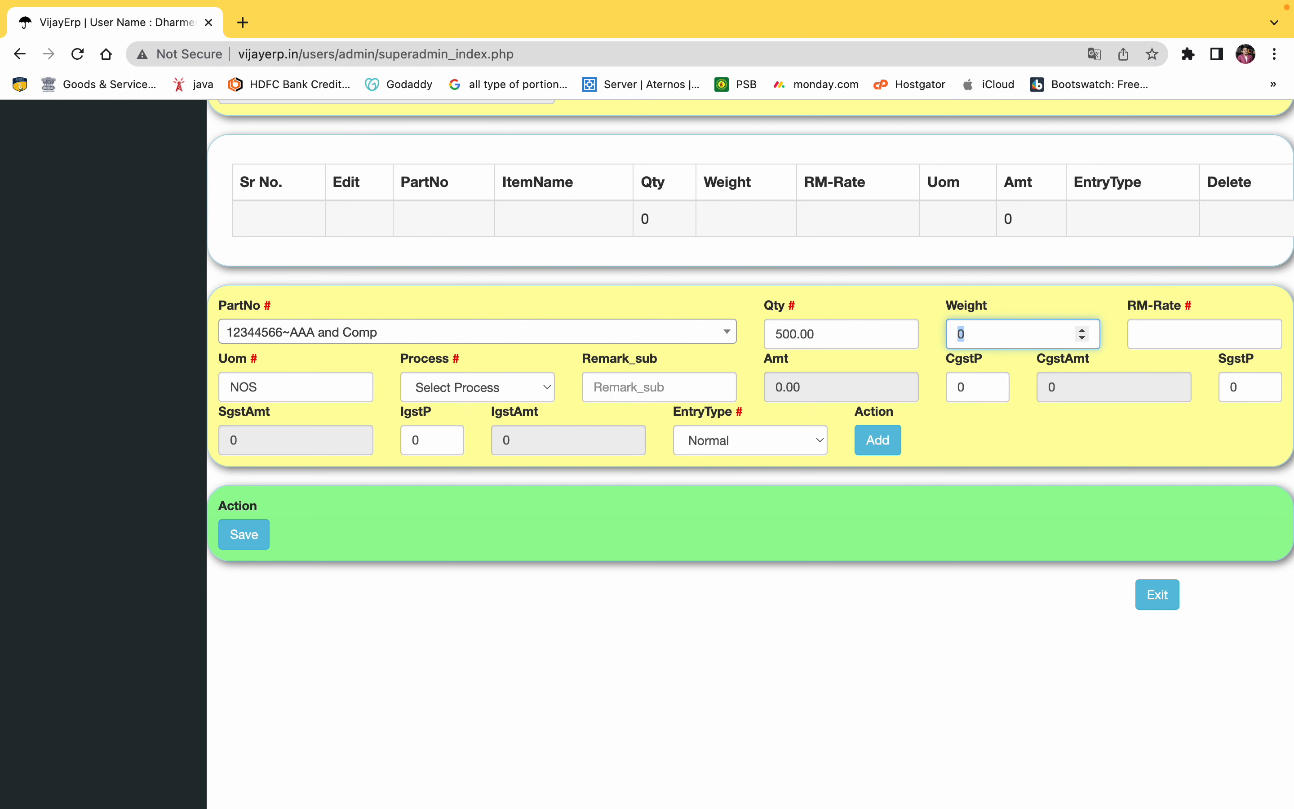
- Set the item's RM rate to 200 and choose Process1 as its process
{"action": "key", "text": "Tab"}
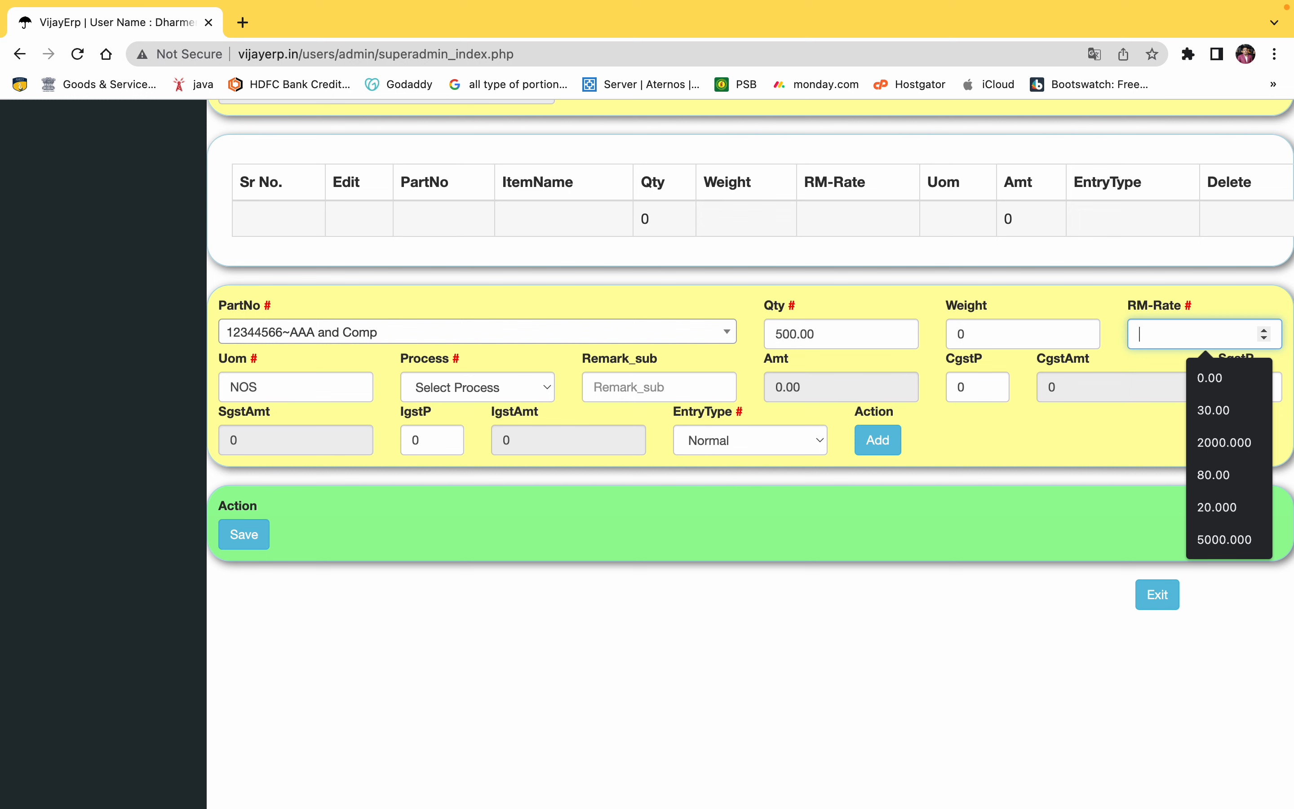
{"action": "type", "text": "200"}
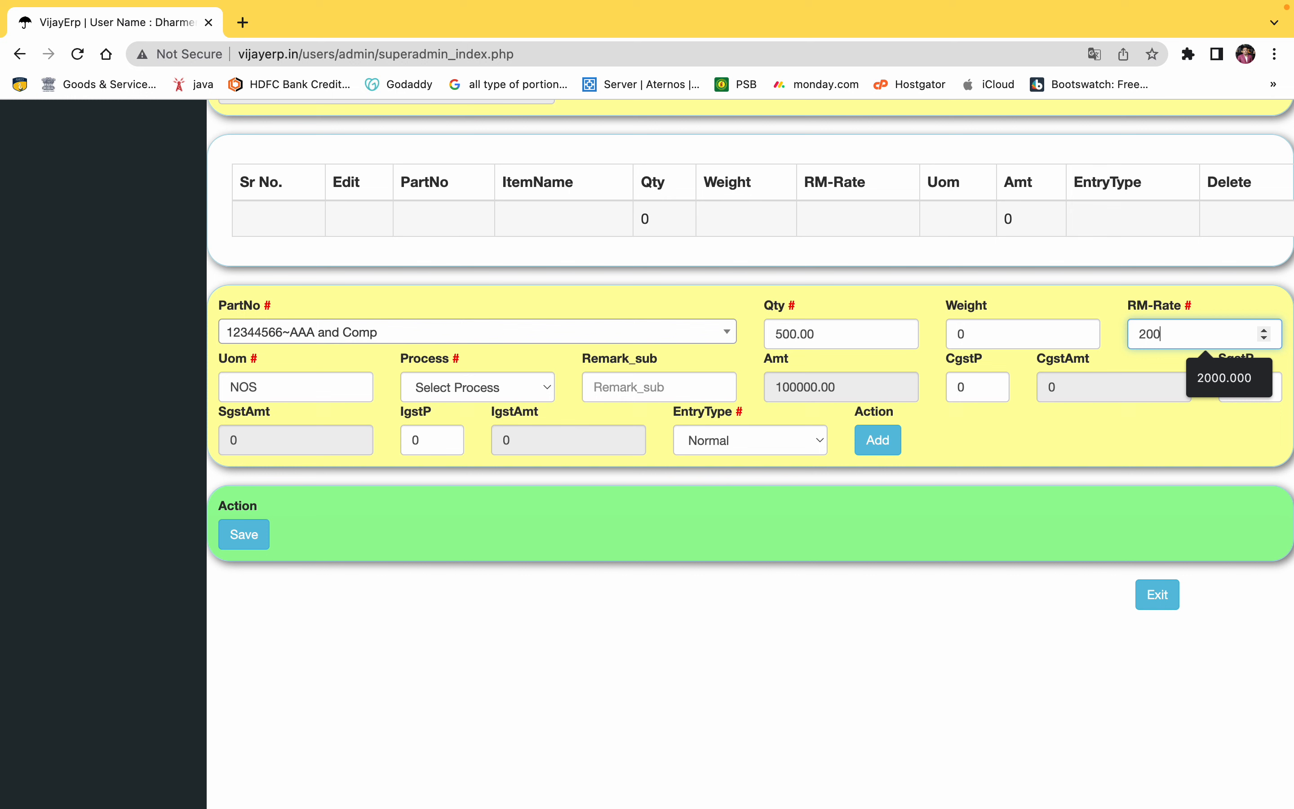
{"action": "key", "text": "Tab"}
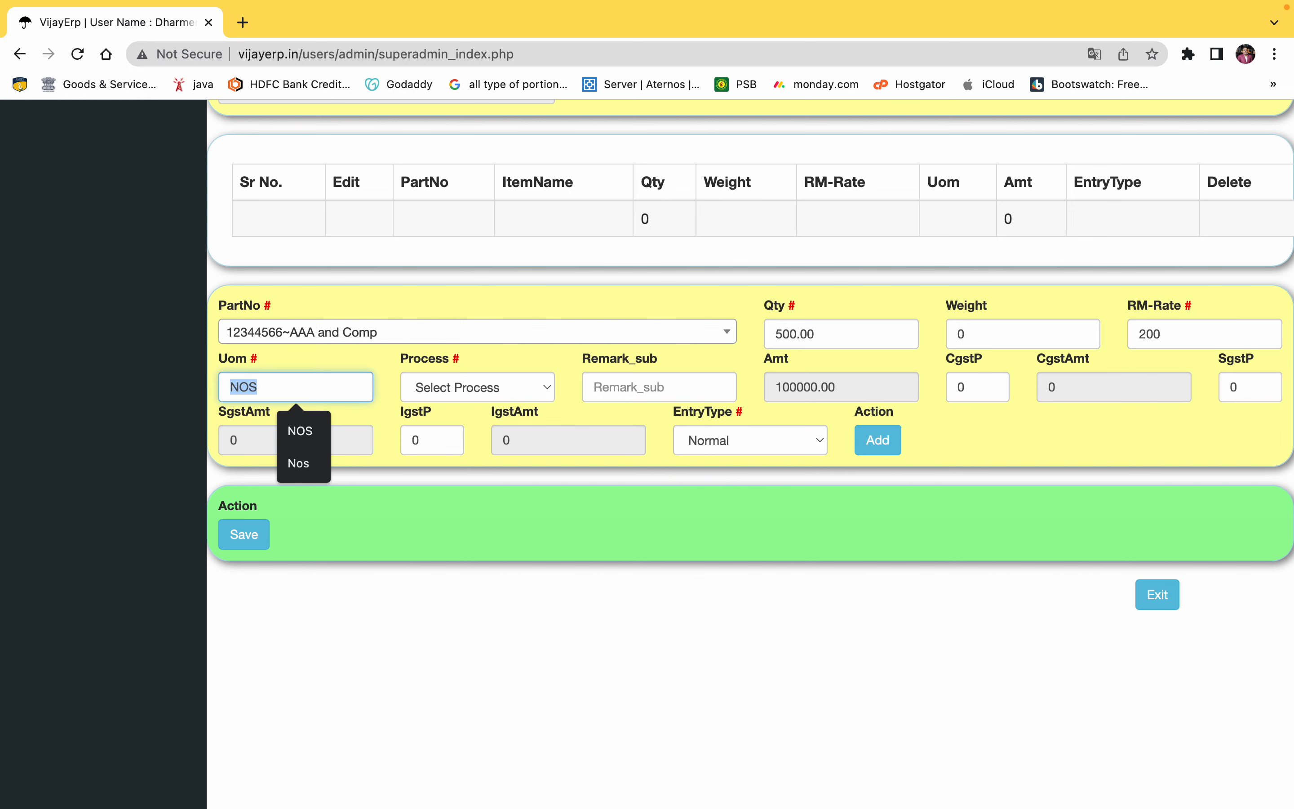
{"action": "key", "text": "Escape"}
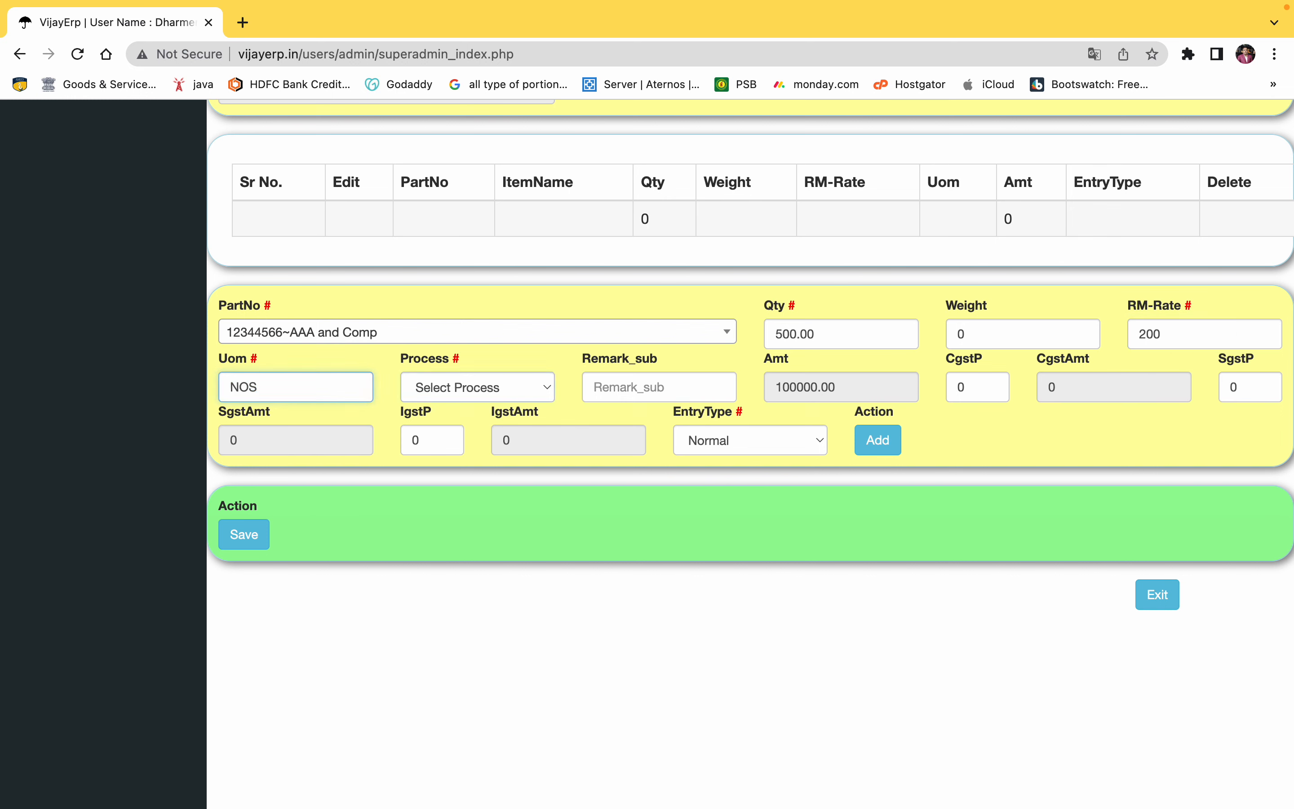
{"action": "key", "text": "Tab"}
{"action": "left_click", "coordinate": [517, 396]}
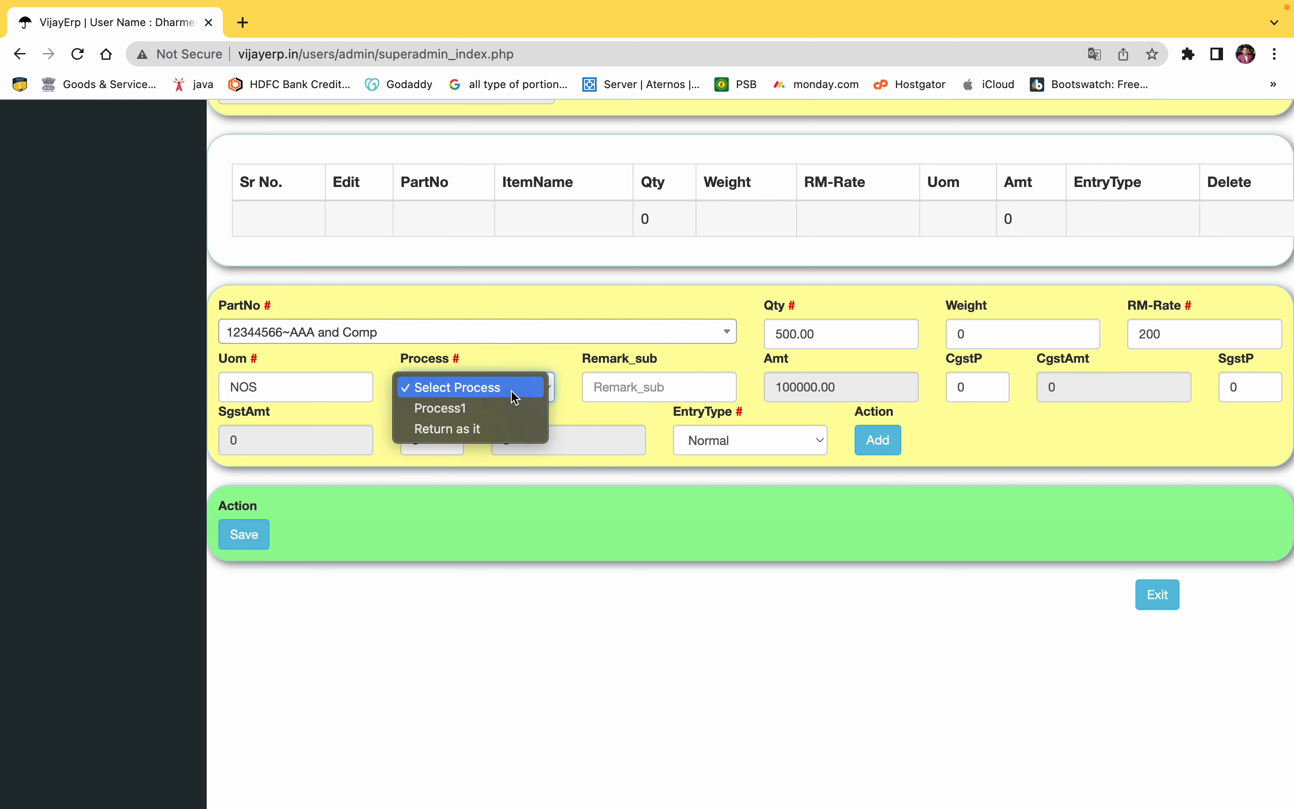
{"action": "left_click", "coordinate": [514, 407]}
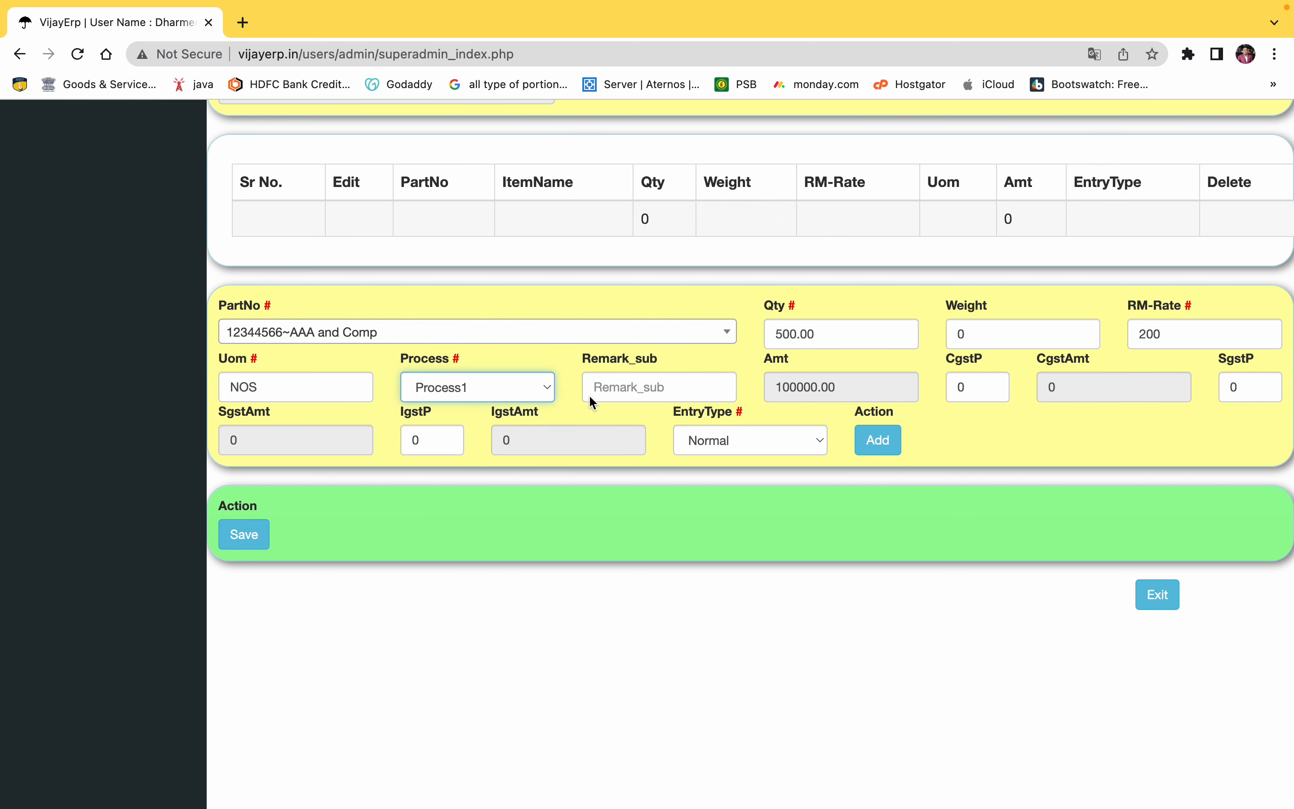
- Set the item's CGST and SGST percentages to 9 each, leaving the sub-remark empty
{"action": "left_click", "coordinate": [675, 382]}
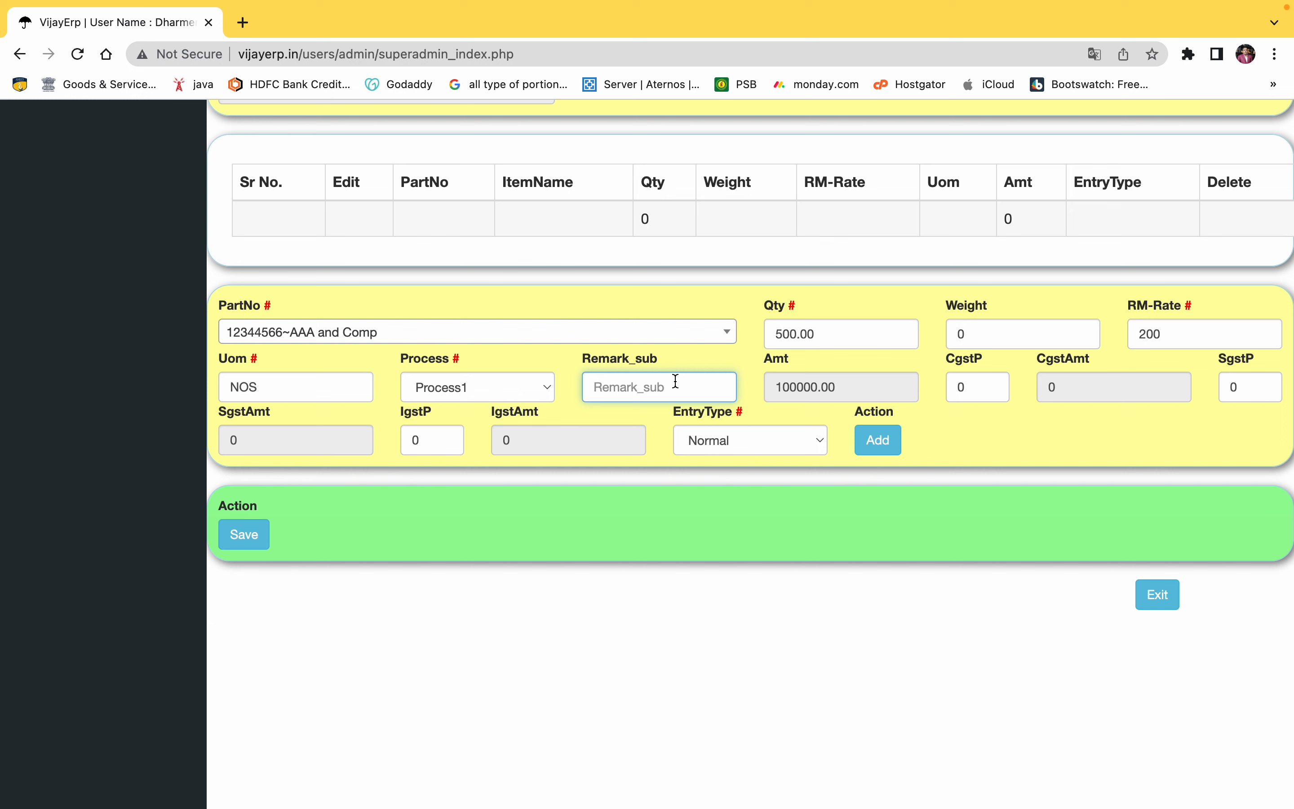
{"action": "key", "text": "Tab"}
{"action": "key", "text": "Tab"}
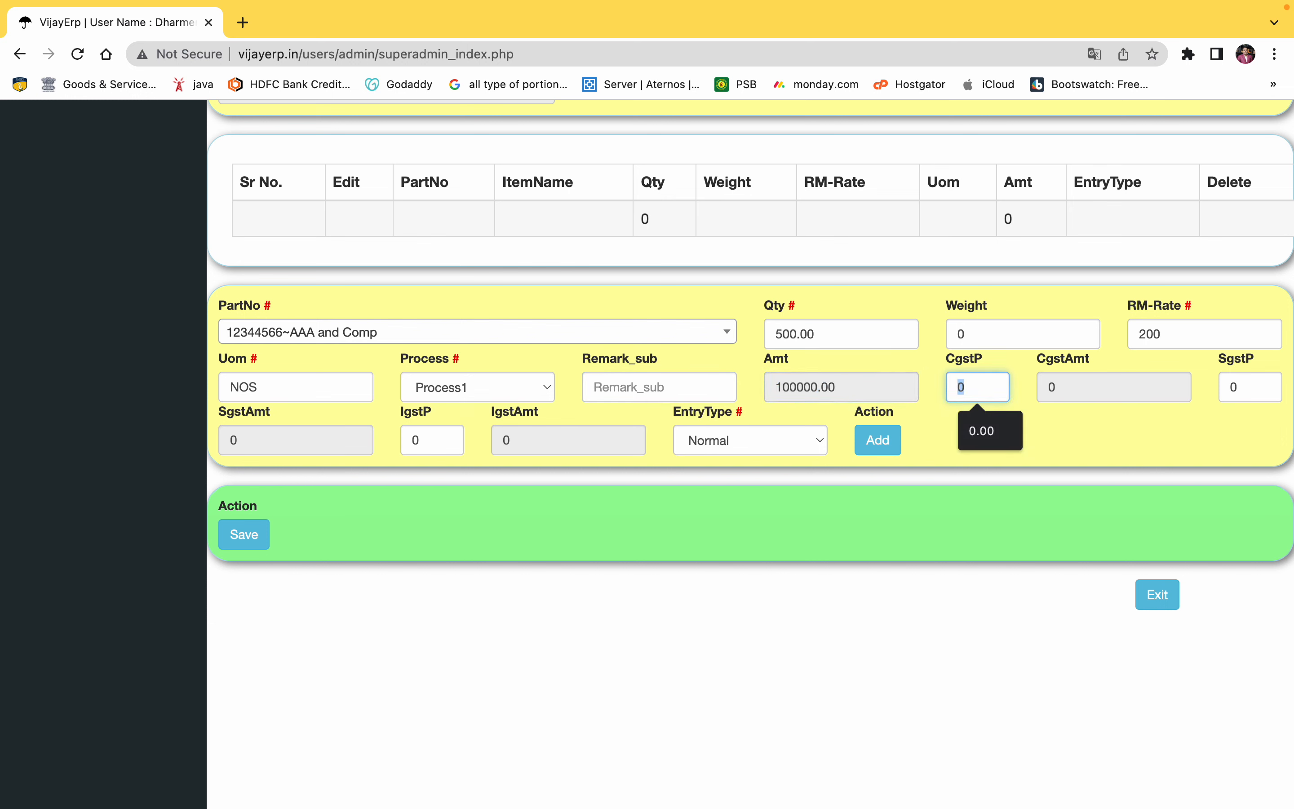
{"action": "type", "text": "9"}
{"action": "key", "text": "Tab"}
{"action": "key", "text": "Tab"}
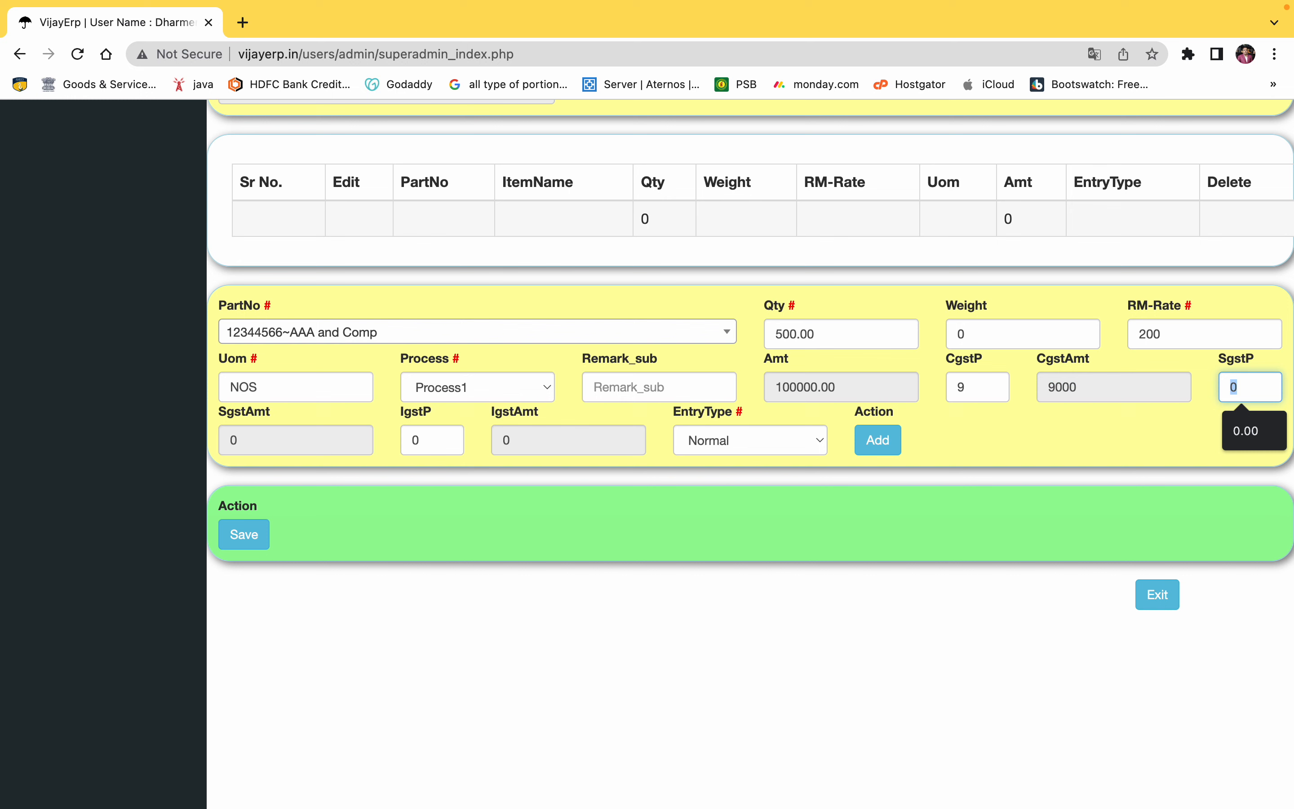
{"action": "type", "text": "9"}
{"action": "key", "text": "Tab"}
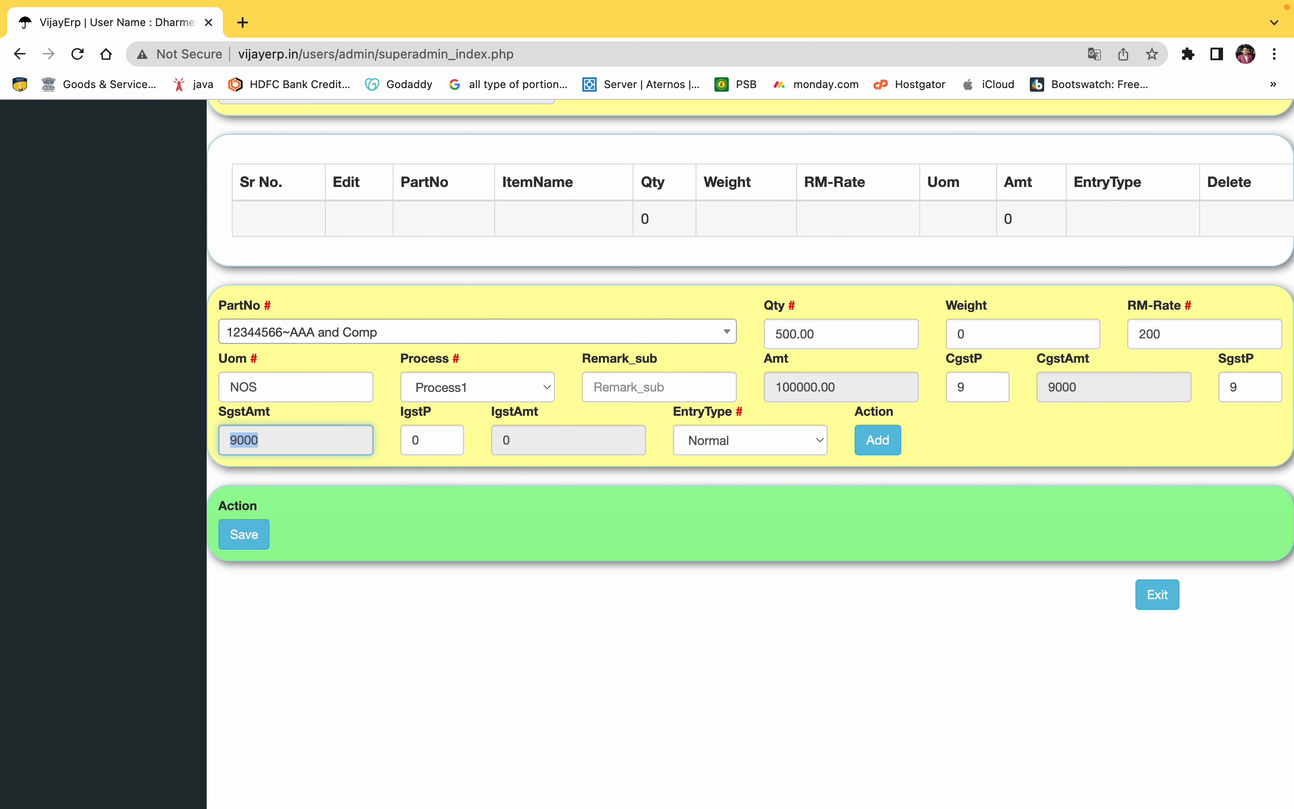
{"action": "key", "text": "Tab"}
{"action": "key", "text": "Tab"}
{"action": "key", "text": "Tab"}
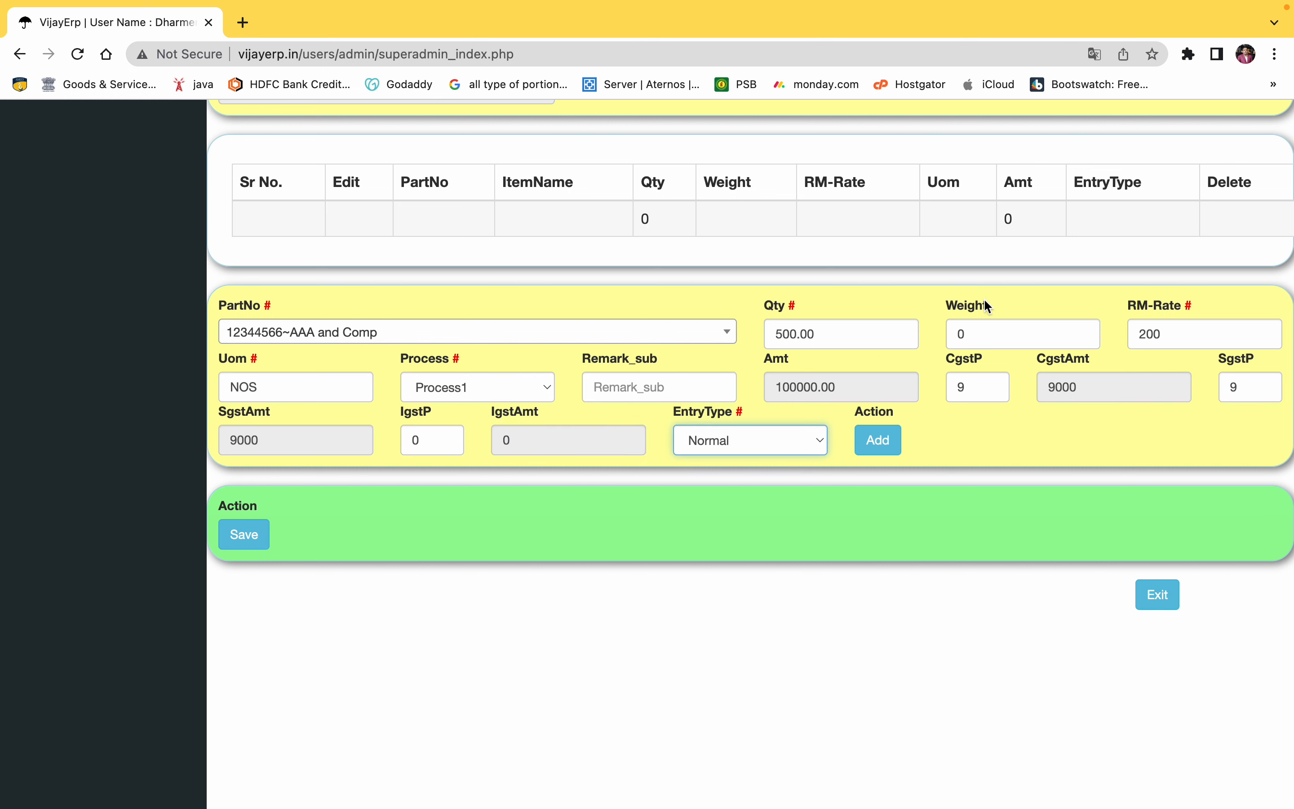
- Set the challan item's entry type to Rejection
{"action": "left_click", "coordinate": [751, 440]}
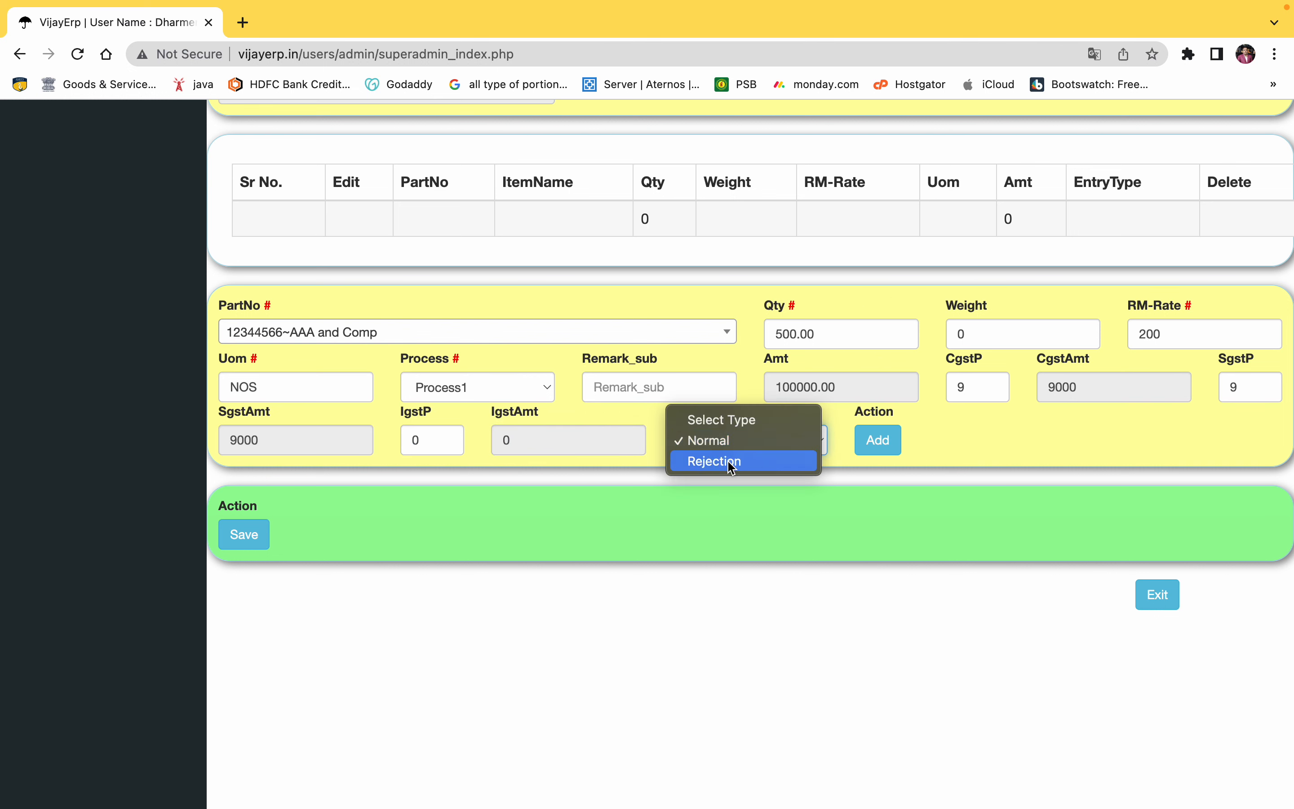
{"action": "left_click", "coordinate": [736, 443]}
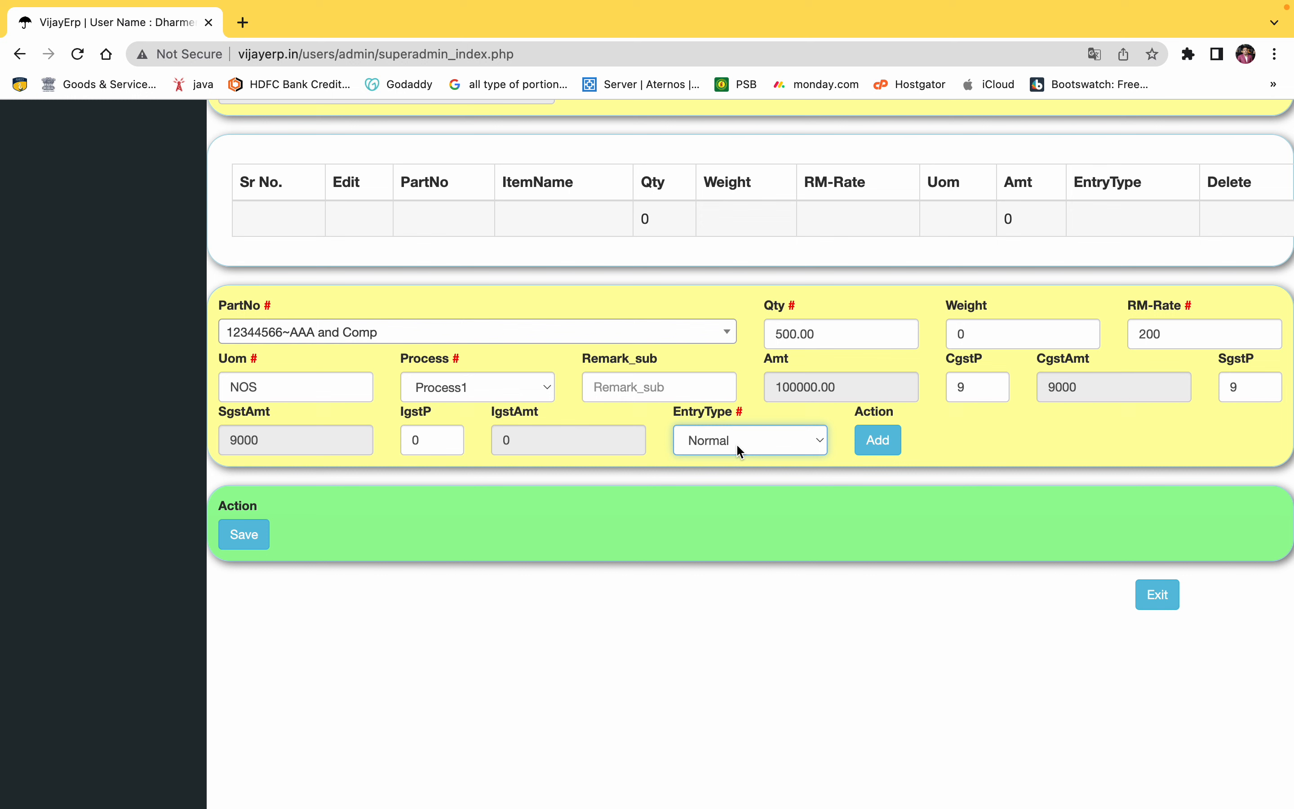
{"action": "left_click", "coordinate": [736, 443]}
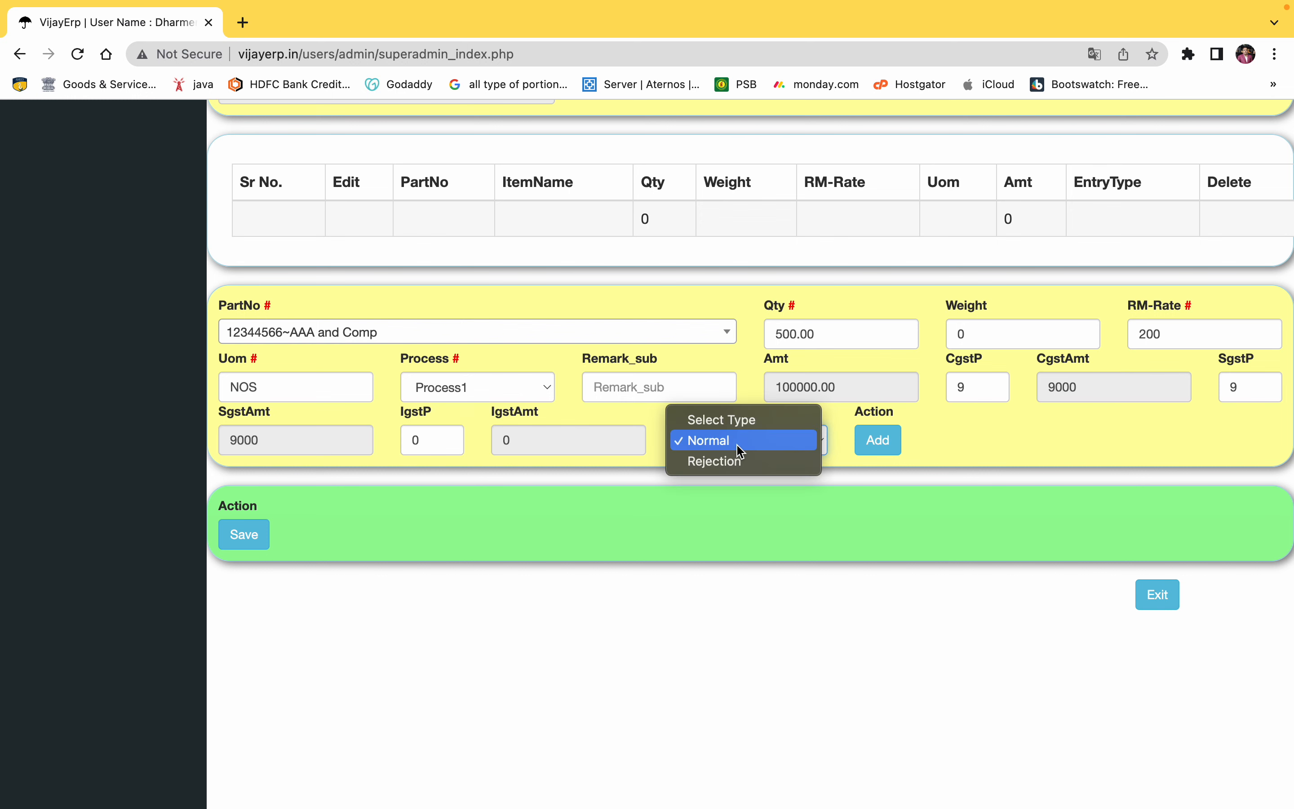
{"action": "left_click", "coordinate": [737, 463]}
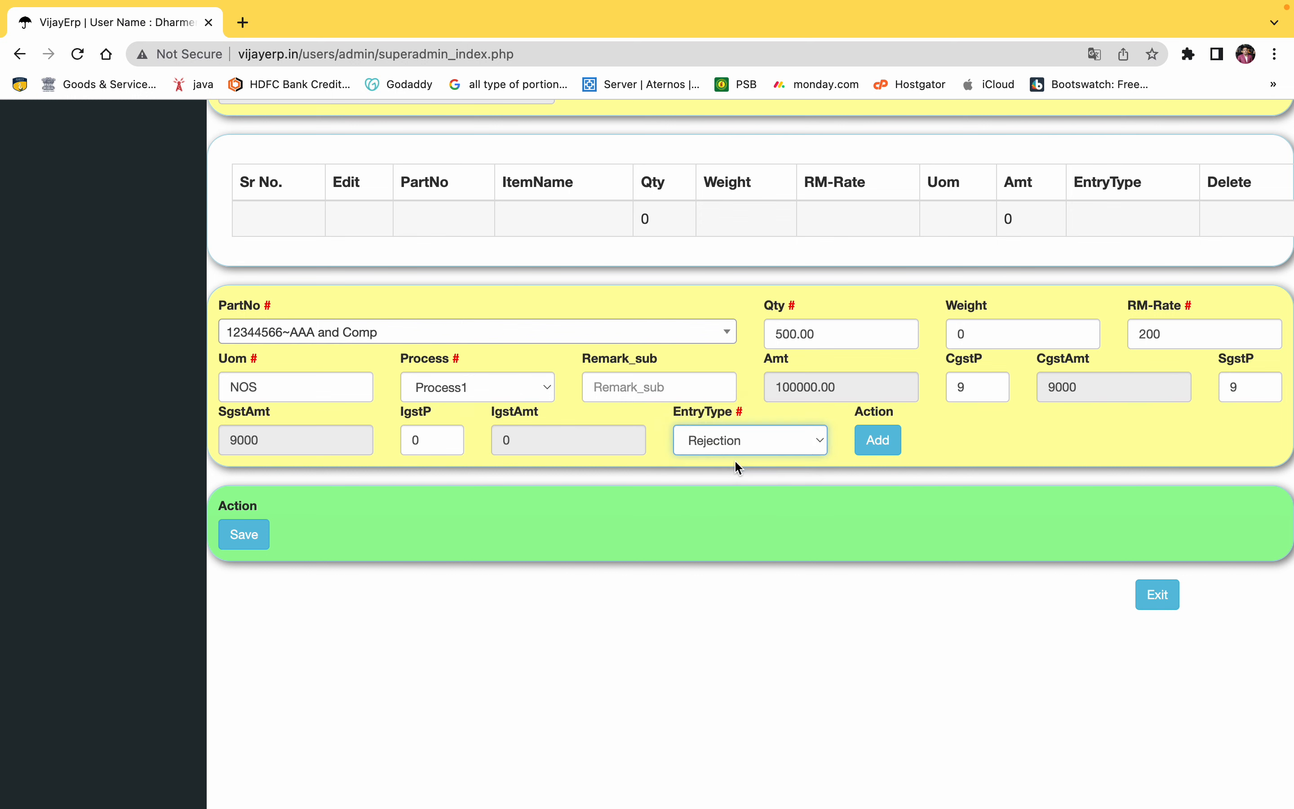
- Change the item's entry type to Normal and add the item to the challan
{"action": "left_click", "coordinate": [743, 439]}
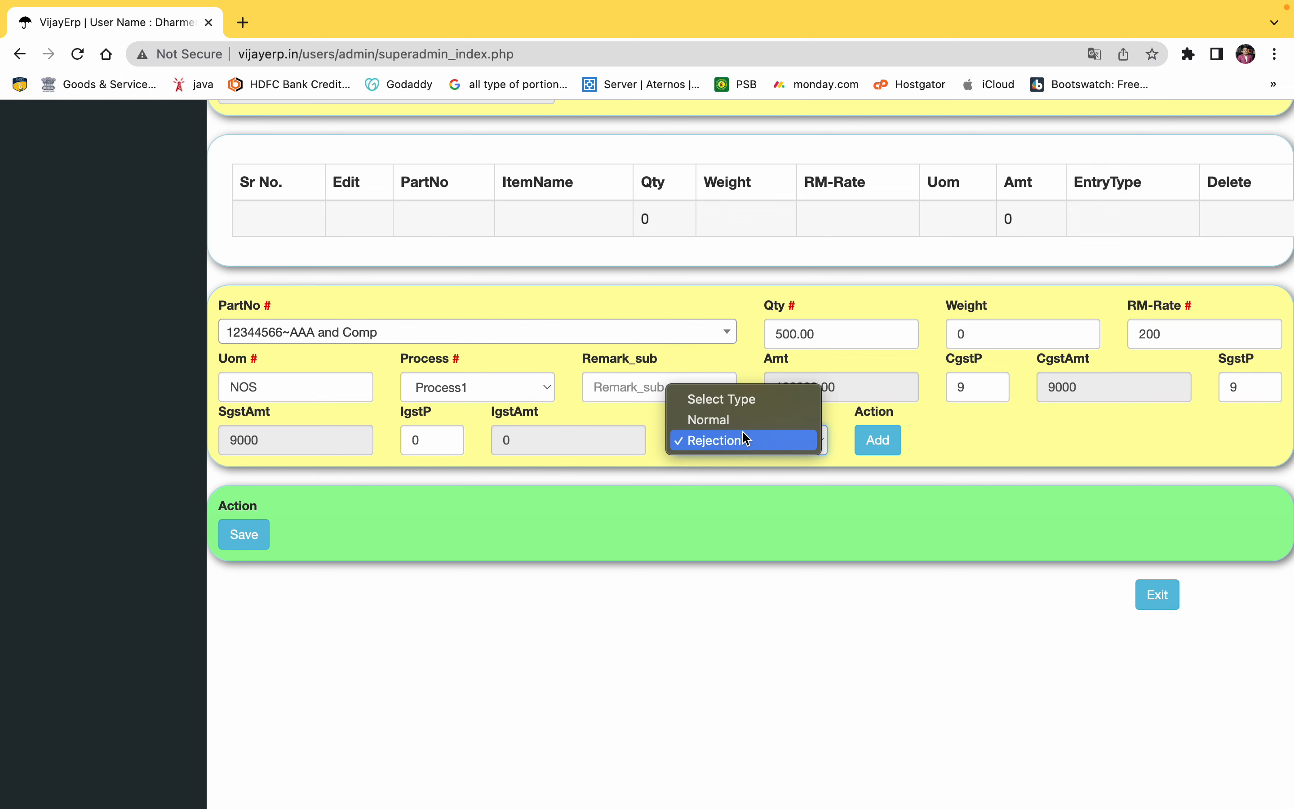
{"action": "left_click", "coordinate": [751, 421]}
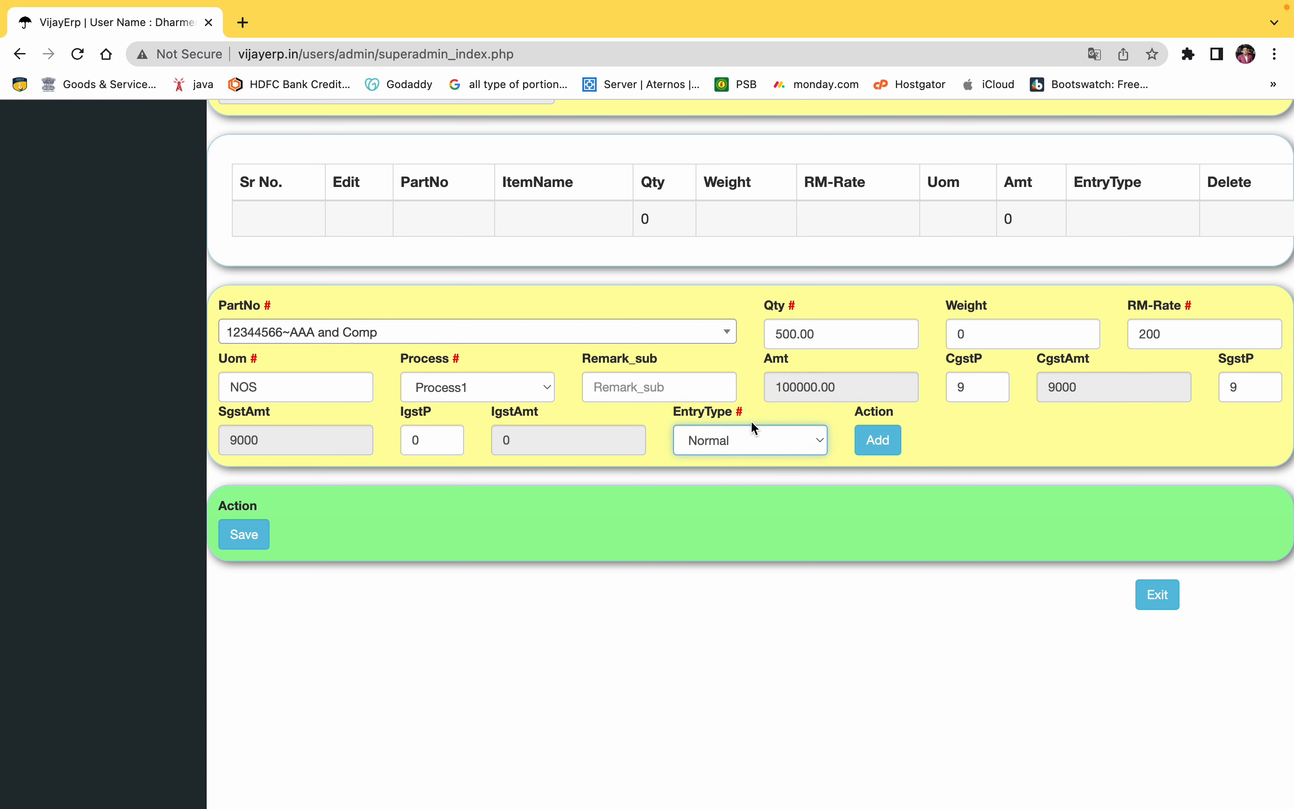
{"action": "left_click", "coordinate": [894, 449]}
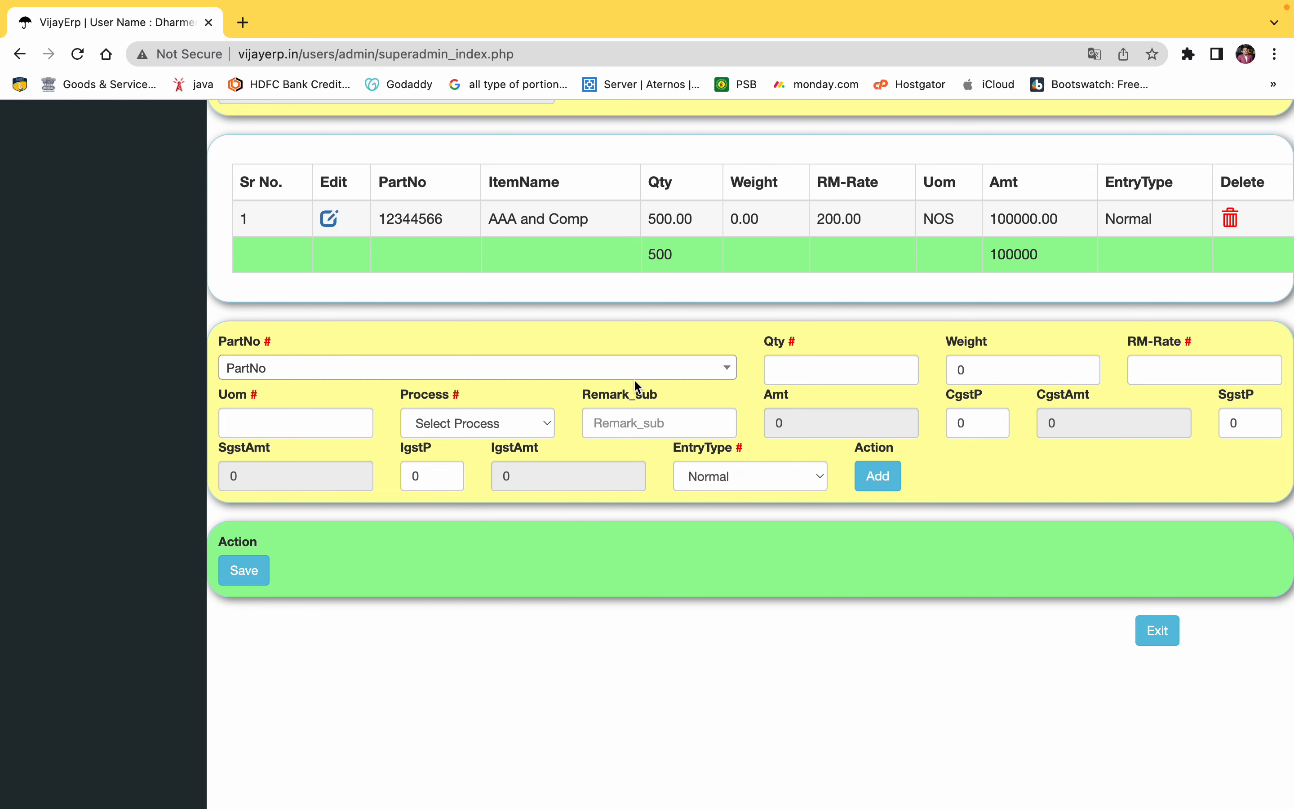
{"action": "scroll", "coordinate": [635, 384], "scroll_direction": "up", "scroll_amount": 2}
{"action": "left_click", "coordinate": [481, 438]}
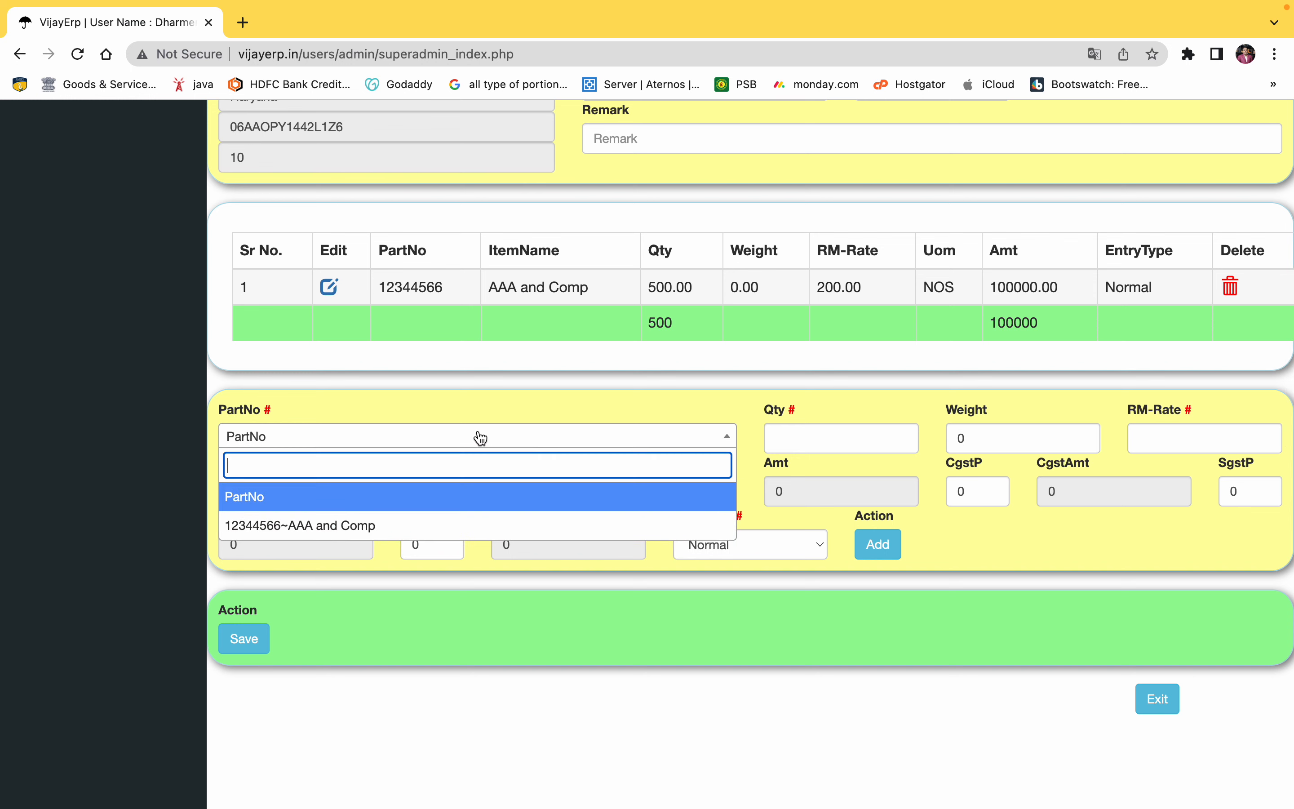
{"action": "left_click", "coordinate": [428, 525]}
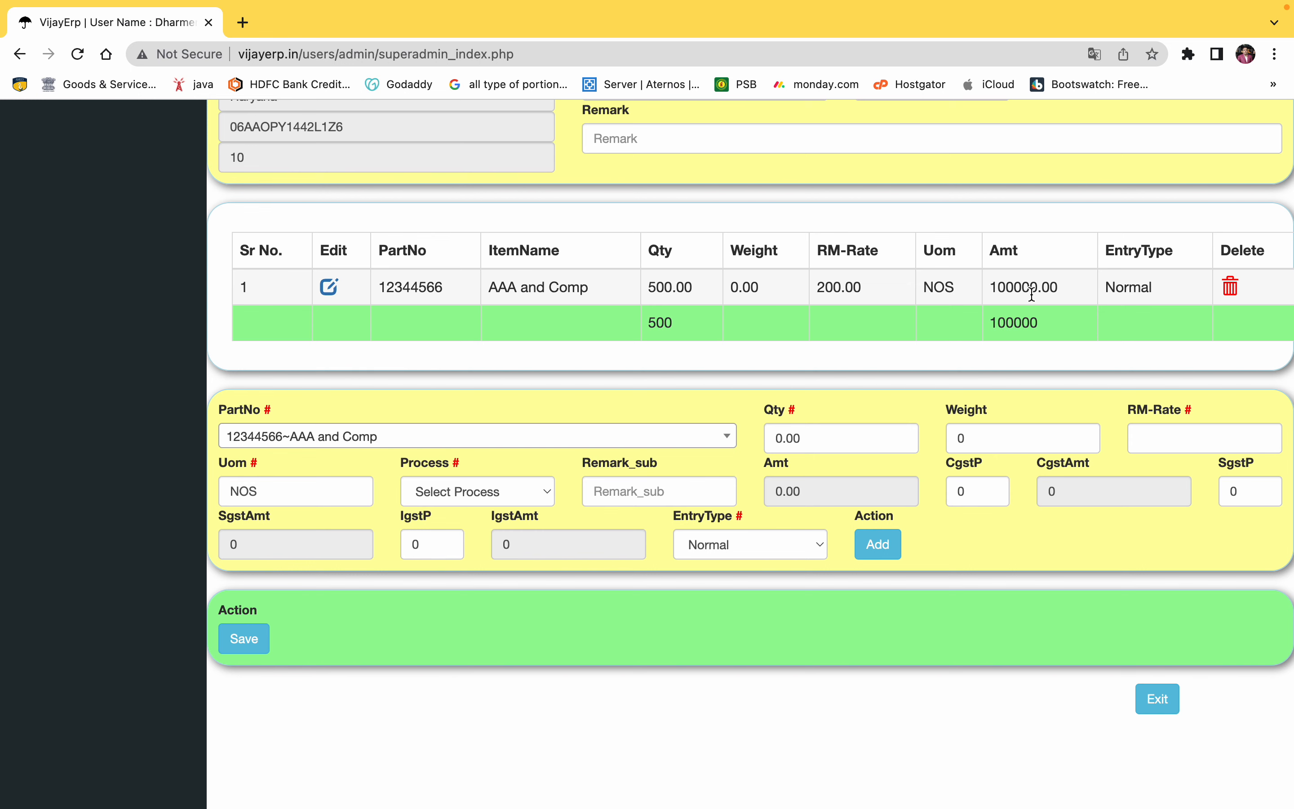
{"action": "scroll", "coordinate": [1031, 294], "scroll_direction": "right", "scroll_amount": 1}
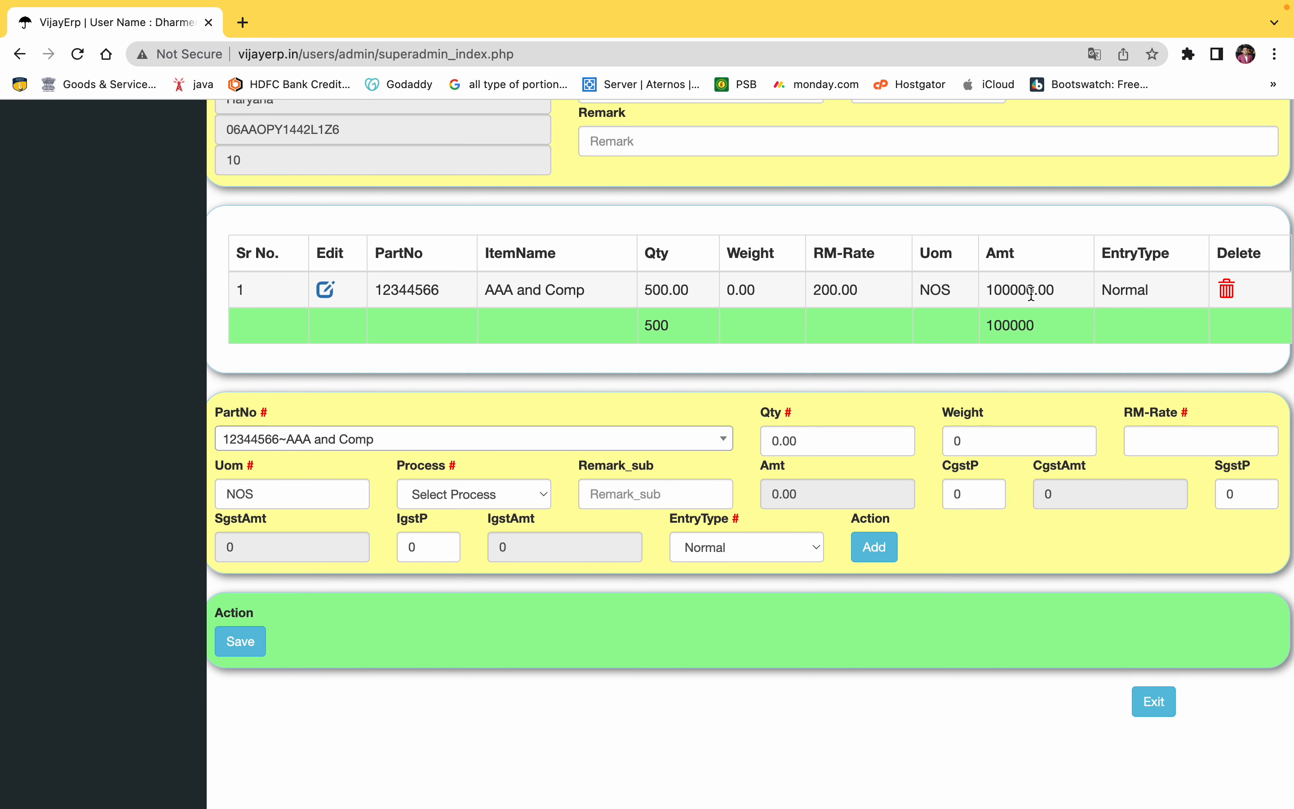
{"action": "scroll", "coordinate": [1031, 293], "scroll_direction": "up", "scroll_amount": 5}
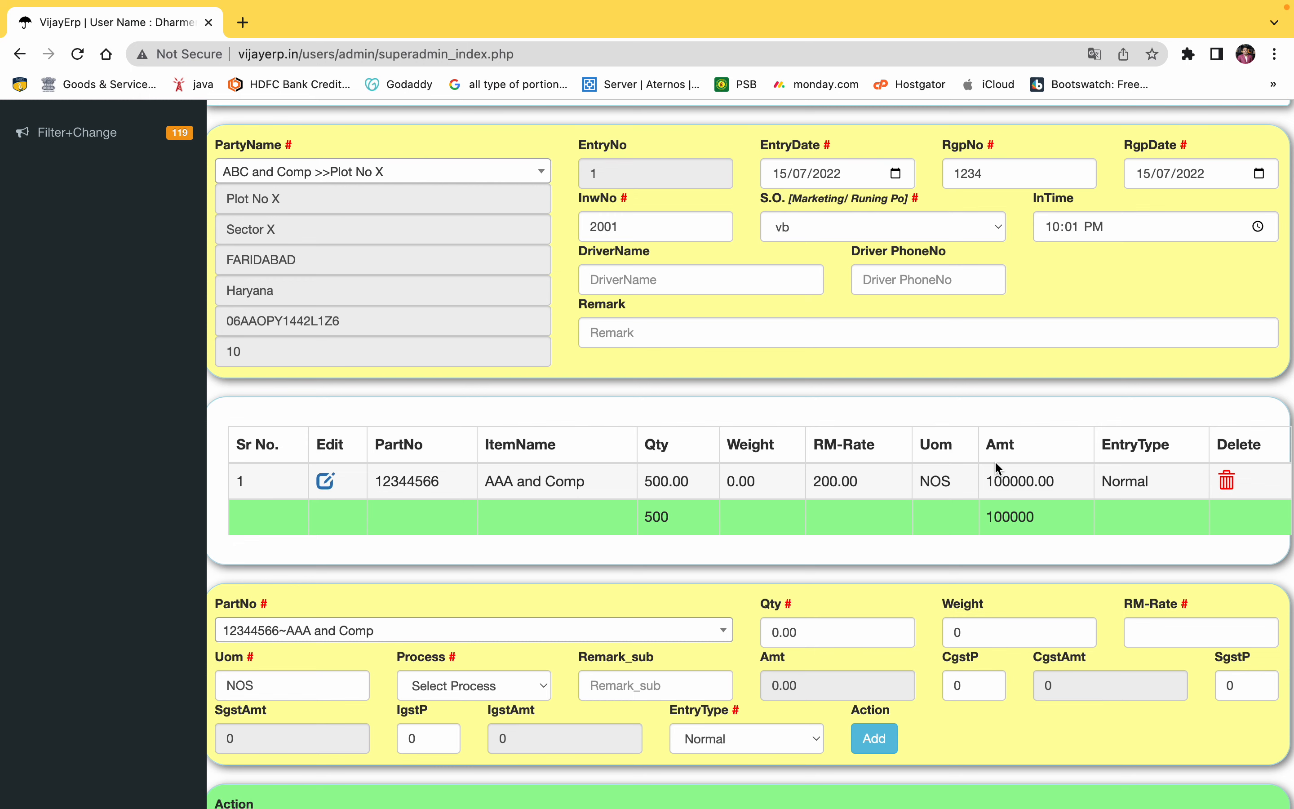
{"action": "scroll", "coordinate": [995, 463], "scroll_direction": "down", "scroll_amount": 5}
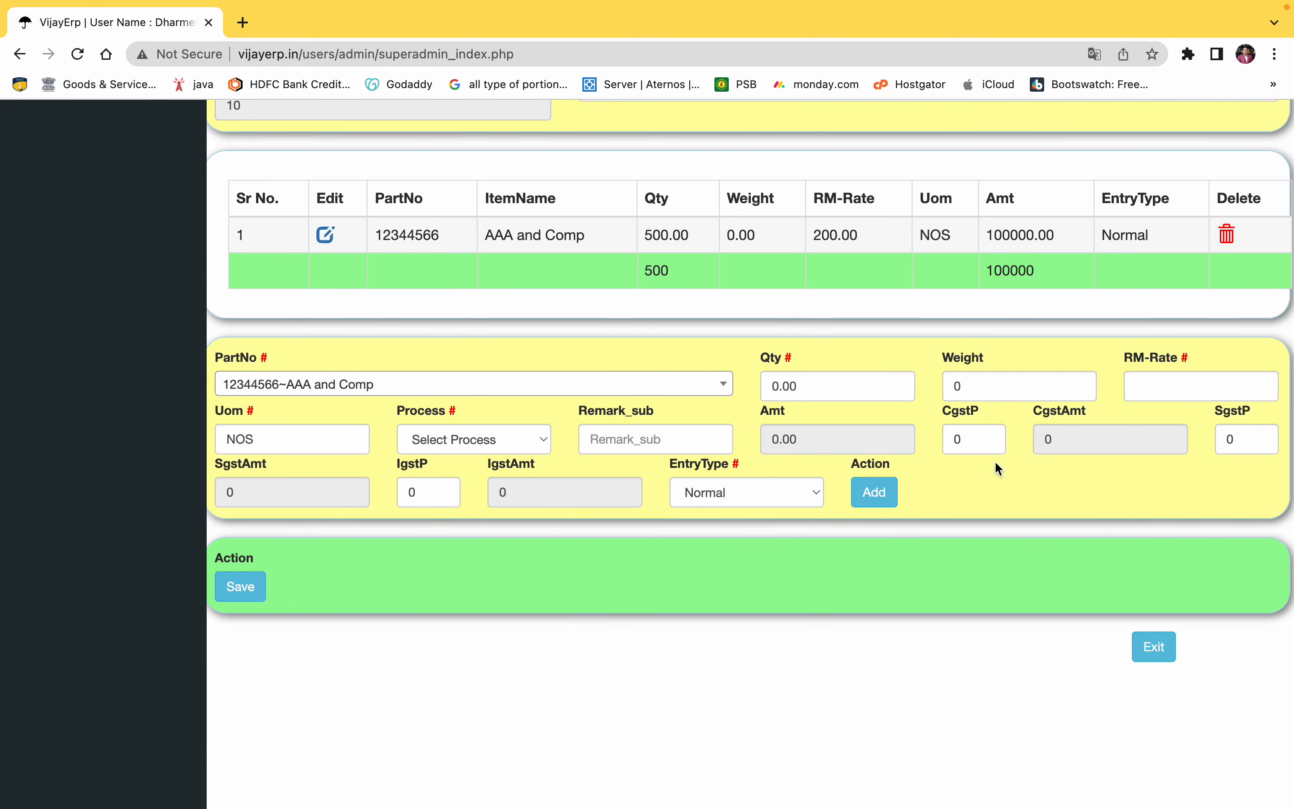
- Save the received RGP challan and check its issue details from the challan list
{"action": "left_click", "coordinate": [238, 587]}
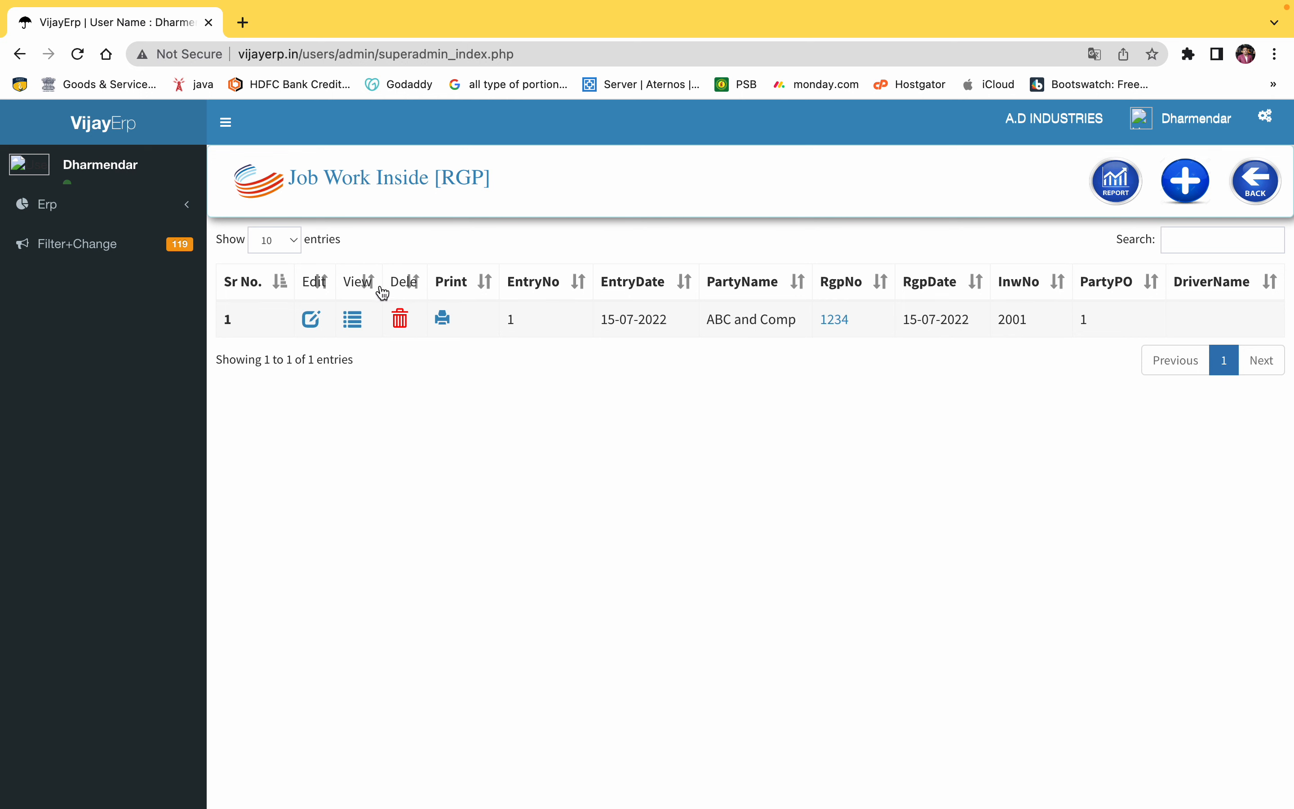
{"action": "left_click", "coordinate": [836, 321]}
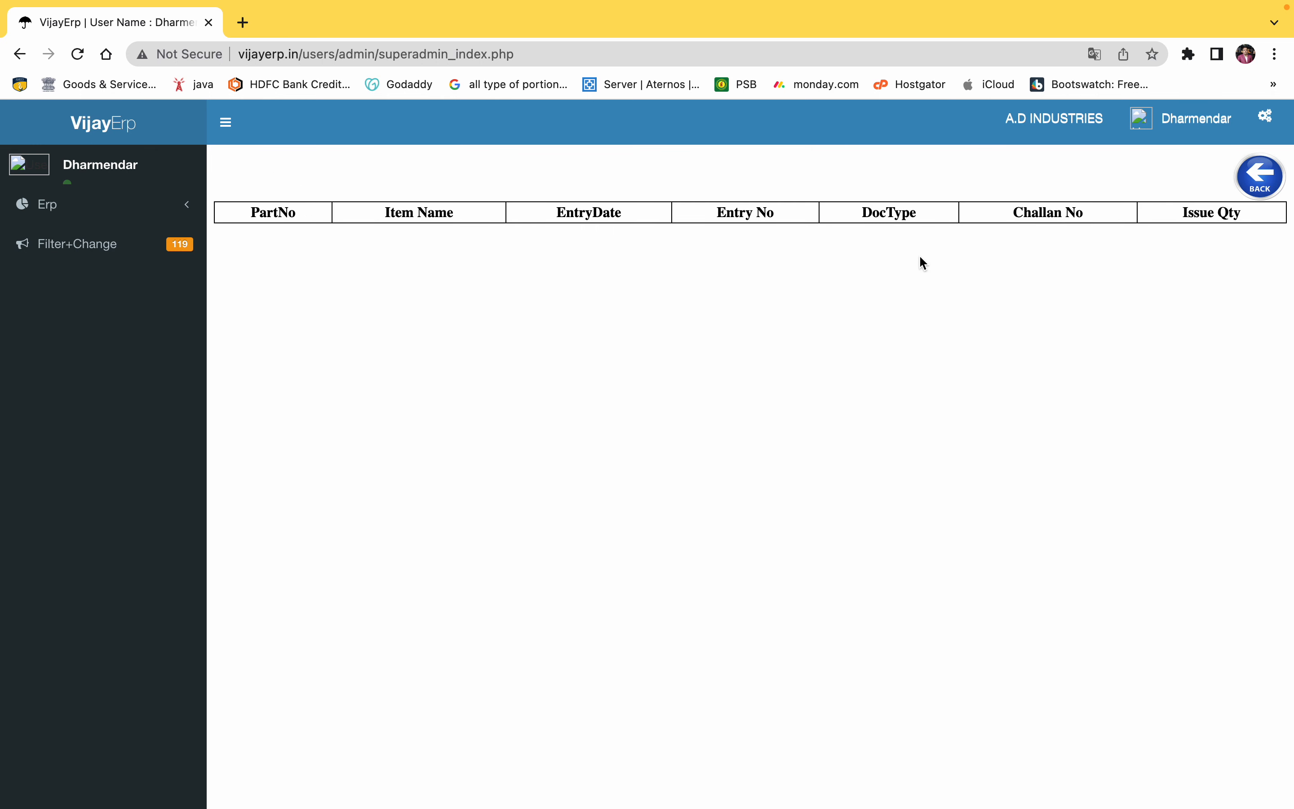
{"action": "left_click", "coordinate": [1260, 179]}
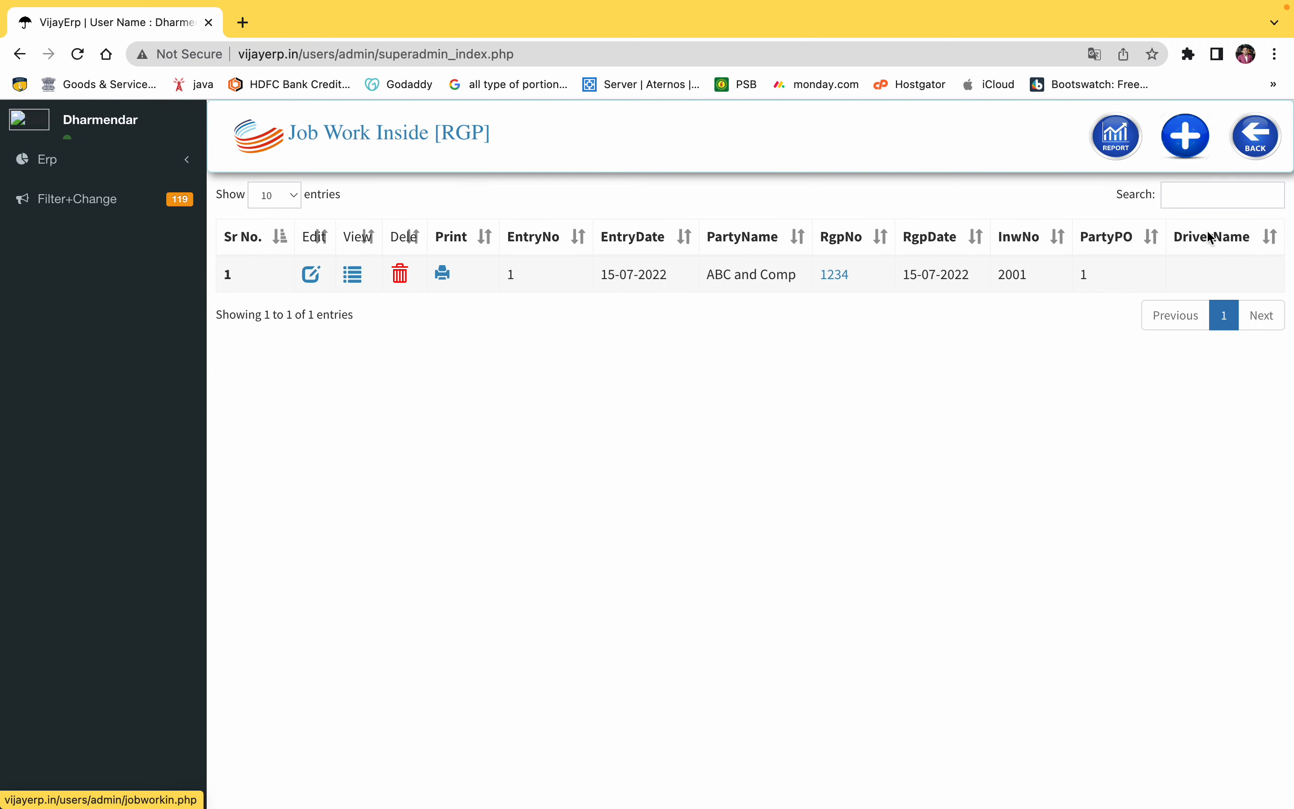
- View the Party+Item+Rgp Balance report for all parties in the job work summary sheets
{"action": "left_click", "coordinate": [1257, 137]}
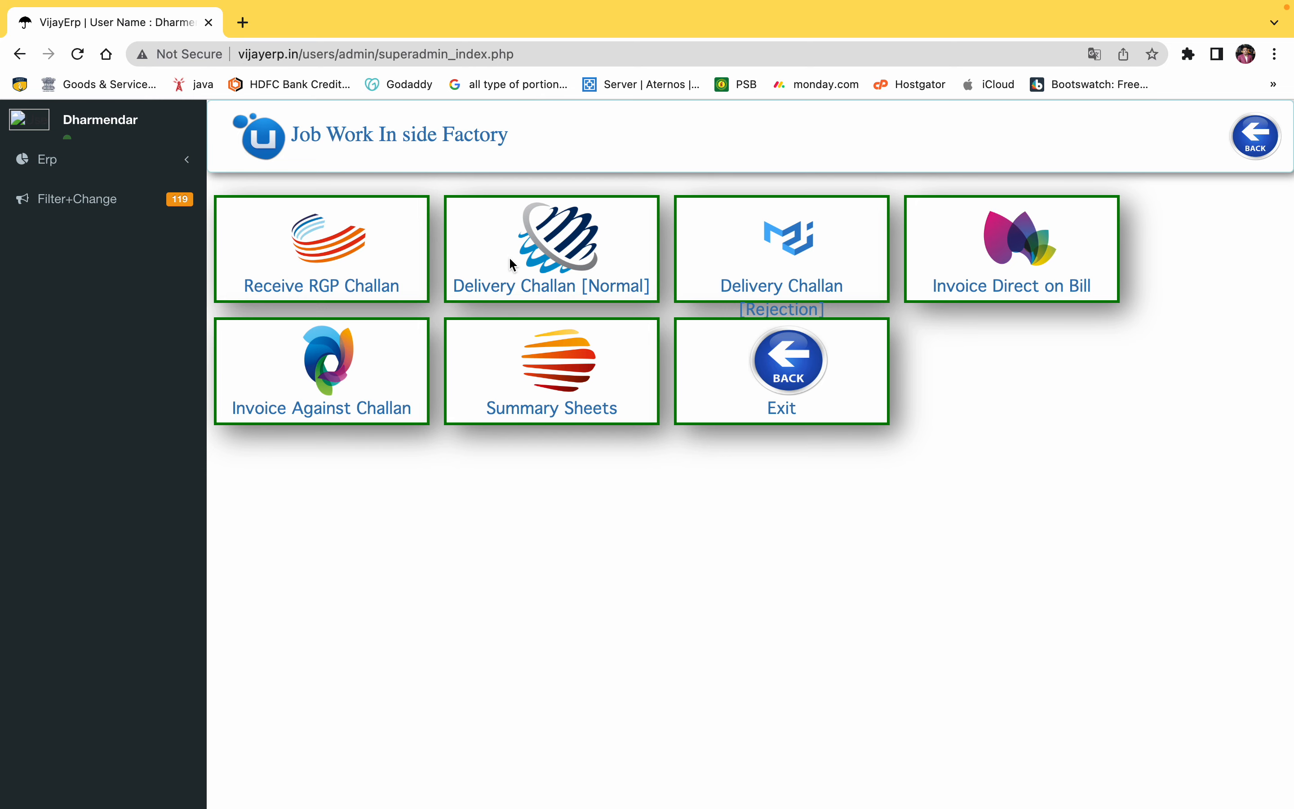
{"action": "left_click", "coordinate": [343, 250]}
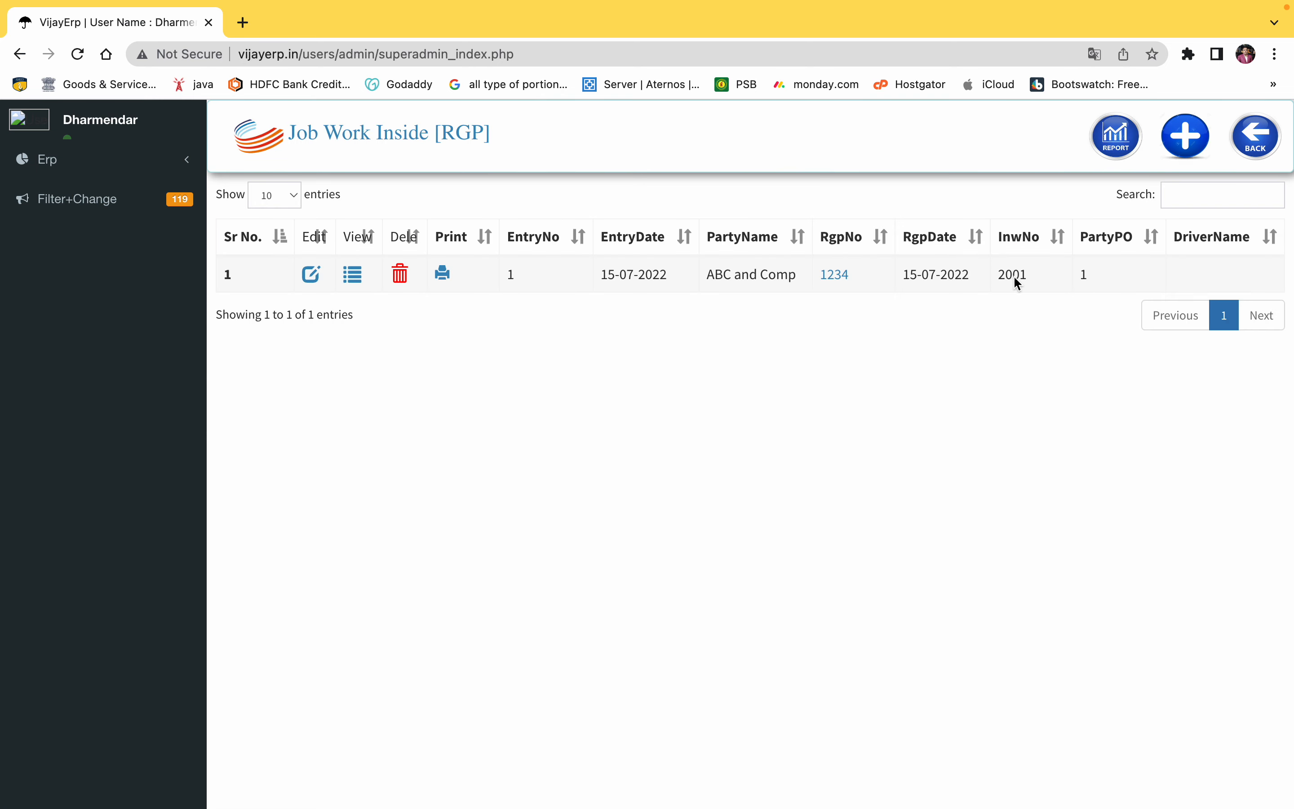
{"action": "left_click", "coordinate": [1247, 151]}
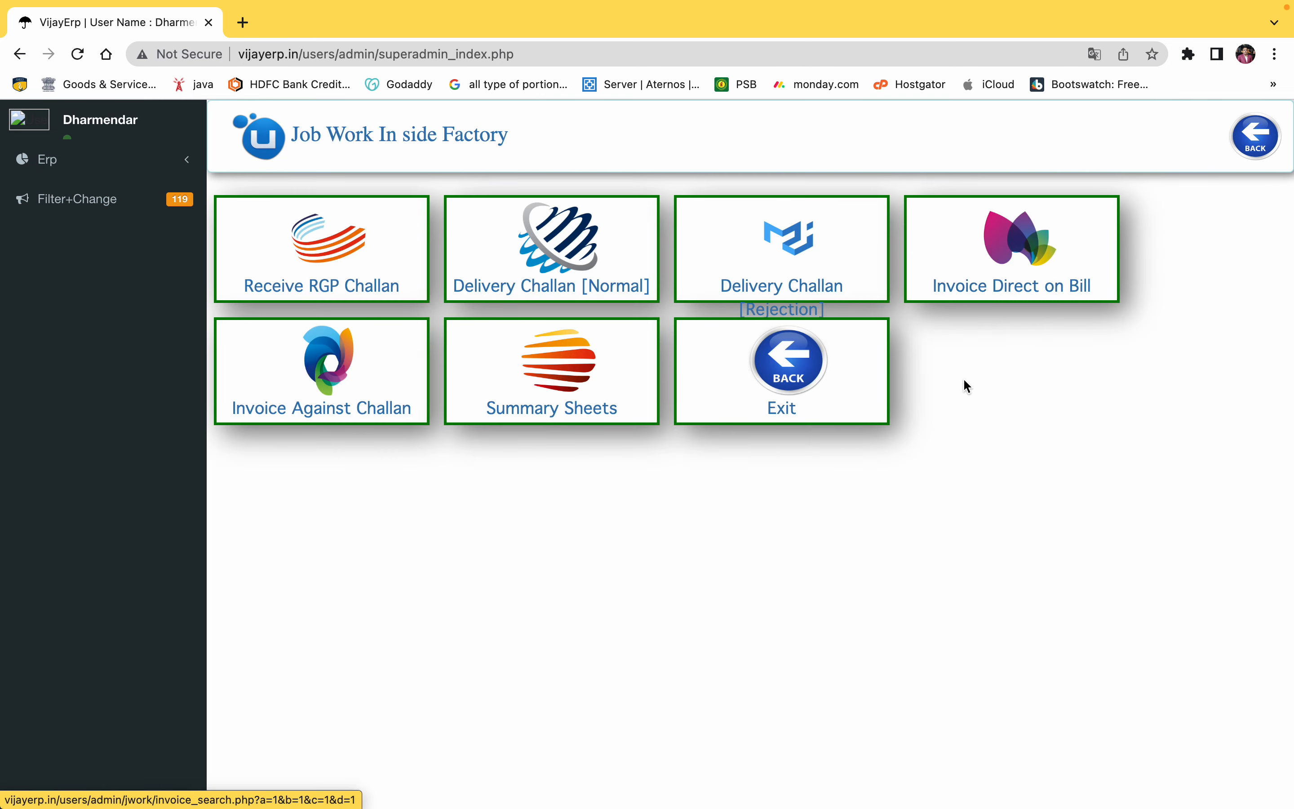
{"action": "left_click", "coordinate": [566, 357]}
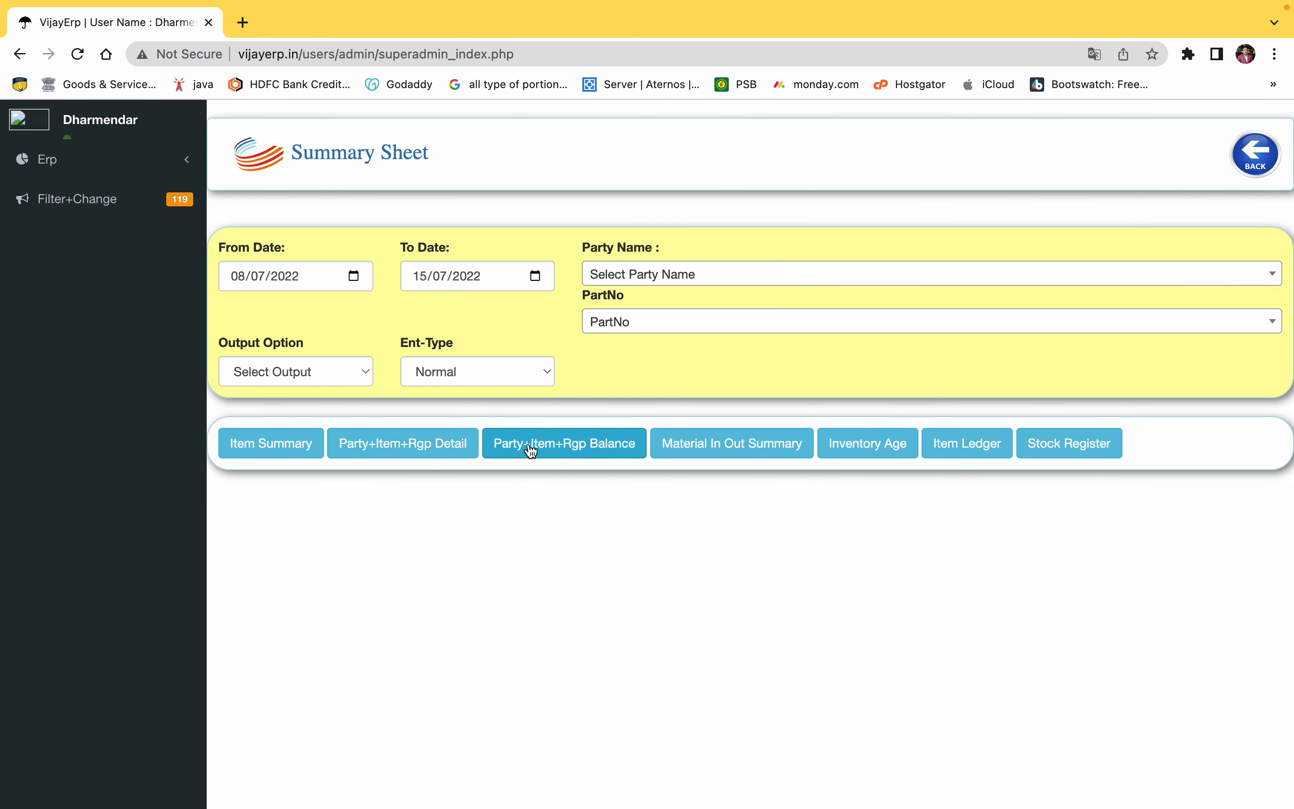
{"action": "left_click", "coordinate": [555, 451]}
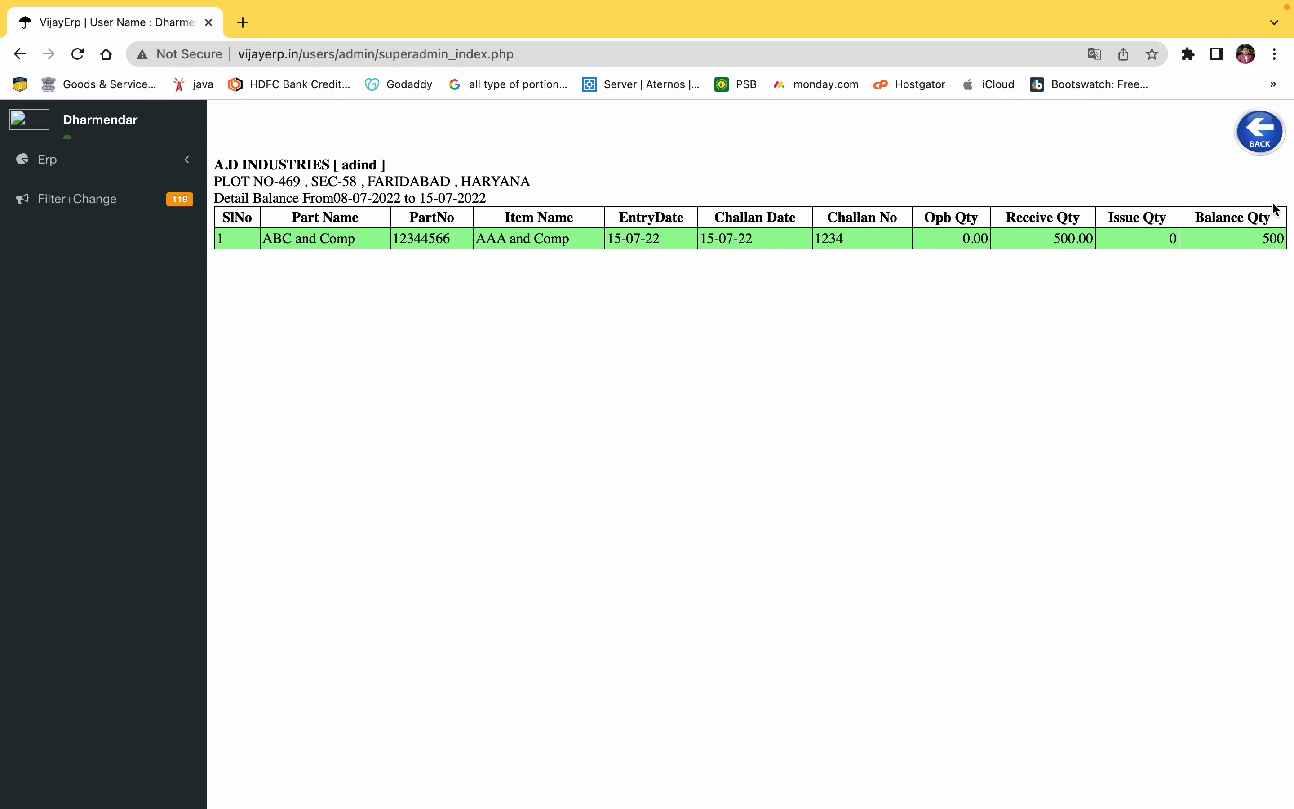
{"action": "left_click", "coordinate": [1260, 147]}
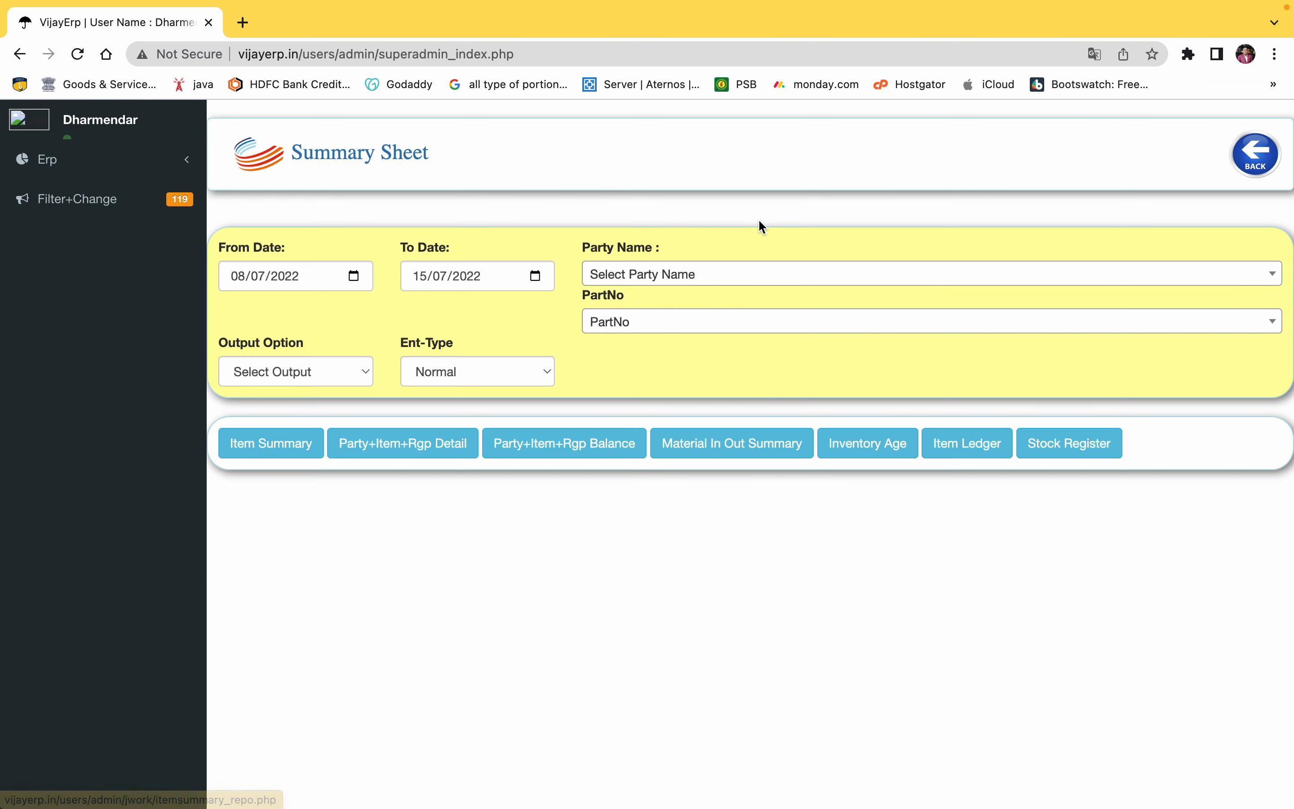
- View the Party+Item+Rgp Balance report for party ABC and Comp only, and leave the summary sheets
{"action": "left_click", "coordinate": [797, 277]}
{"action": "left_click", "coordinate": [661, 363]}
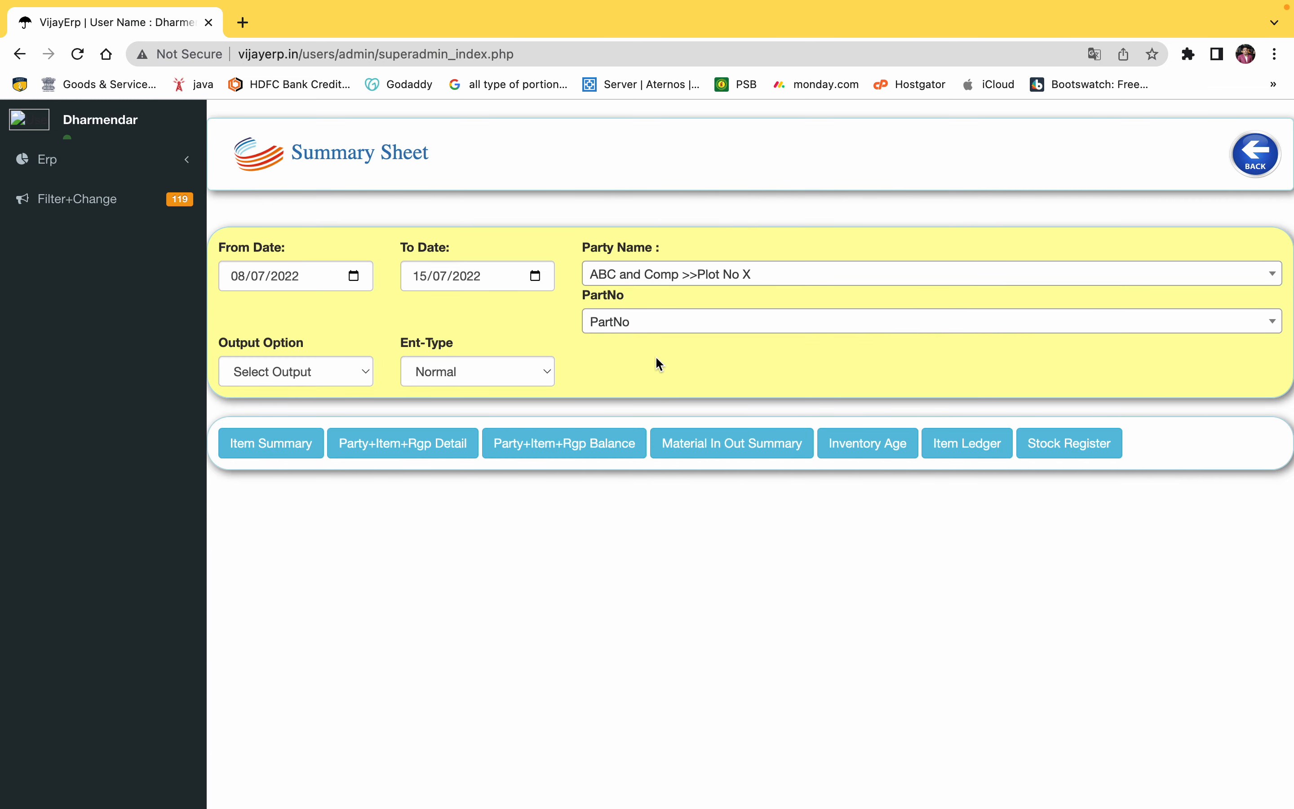
{"action": "left_click", "coordinate": [529, 445]}
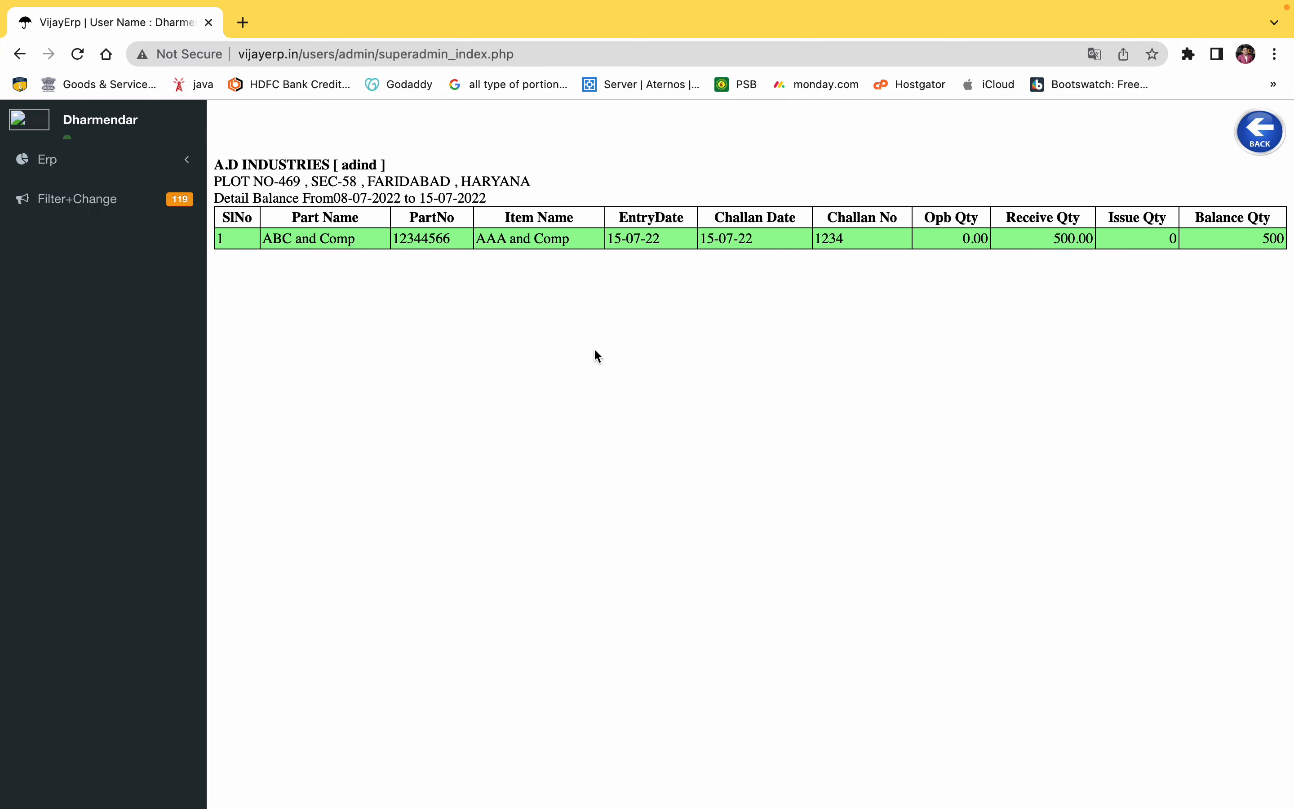
{"action": "left_click", "coordinate": [1272, 166]}
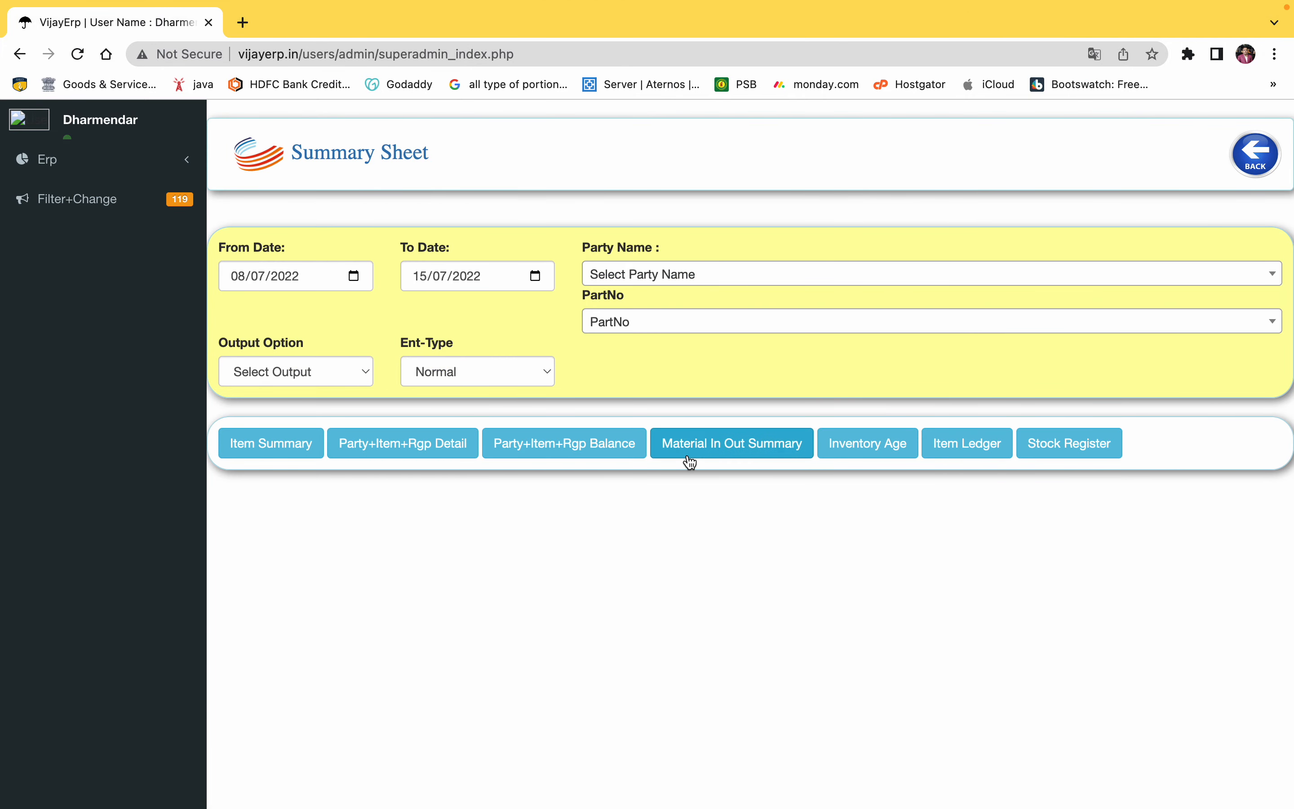
{"action": "left_click", "coordinate": [1273, 140]}
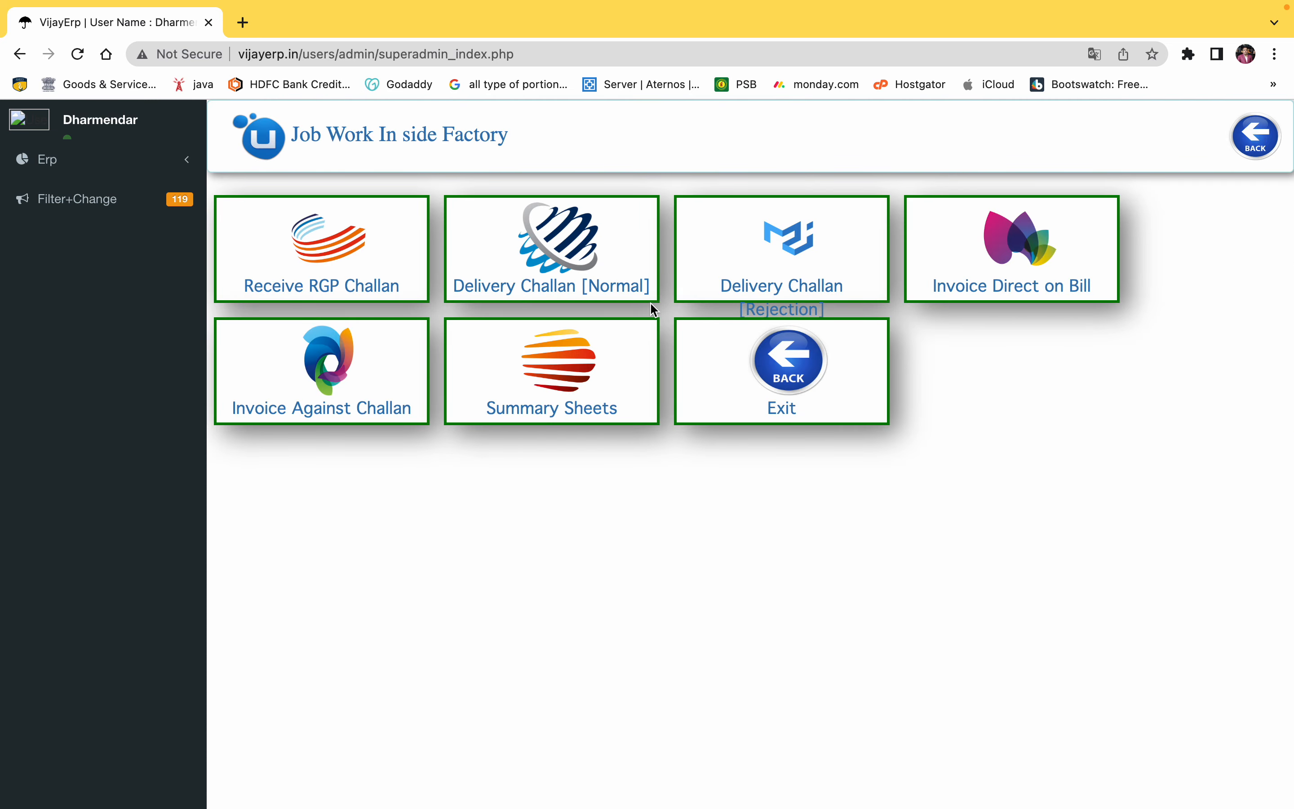
- Start a new normal delivery challan for party ABC and Comp against sales order vb
{"action": "left_click", "coordinate": [546, 238]}
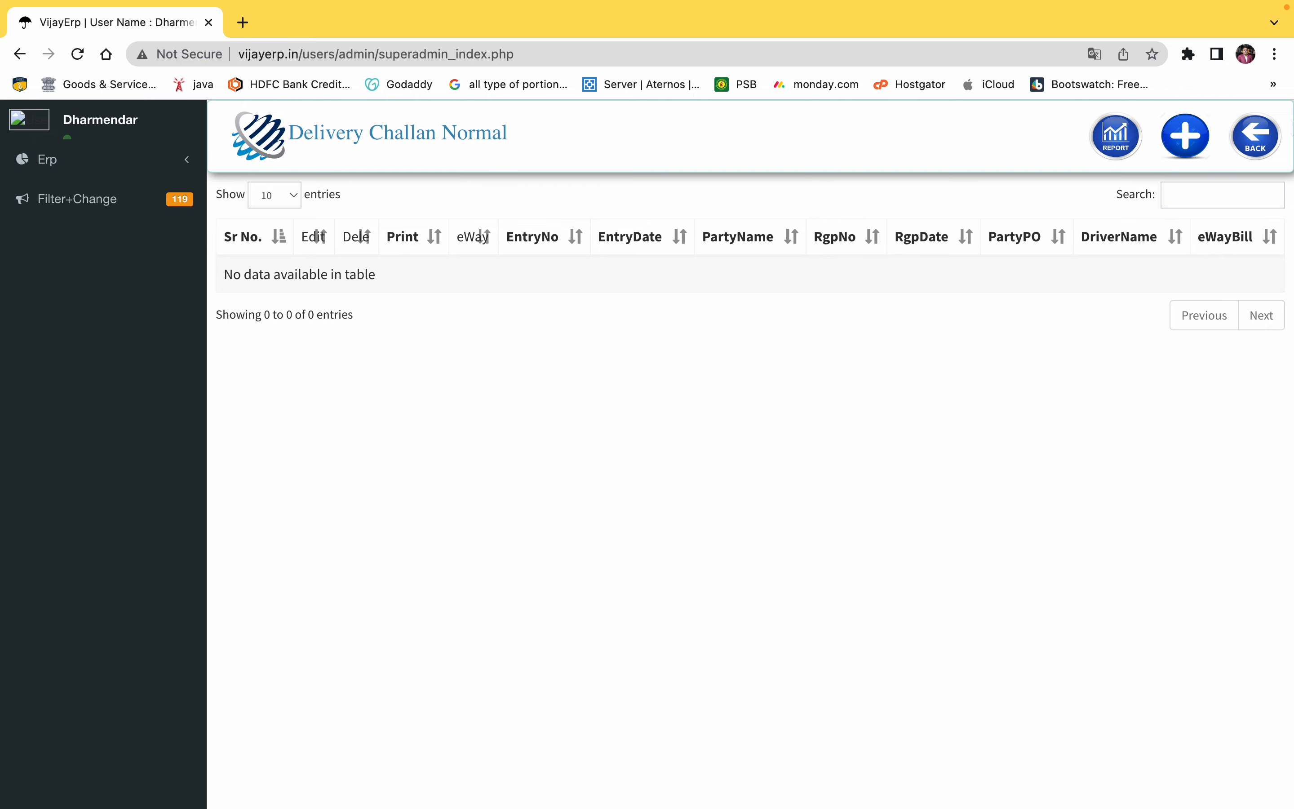
{"action": "left_click", "coordinate": [1190, 127]}
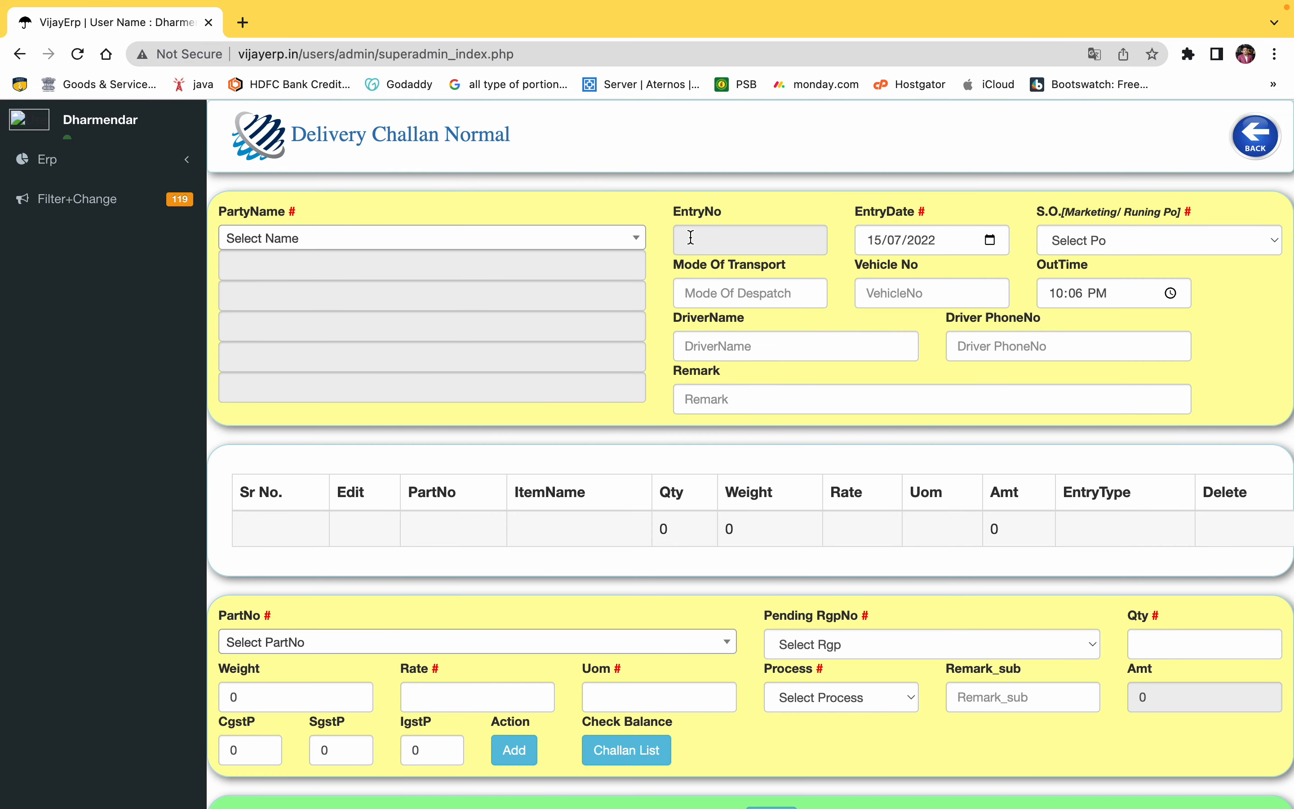
{"action": "left_click", "coordinate": [563, 235]}
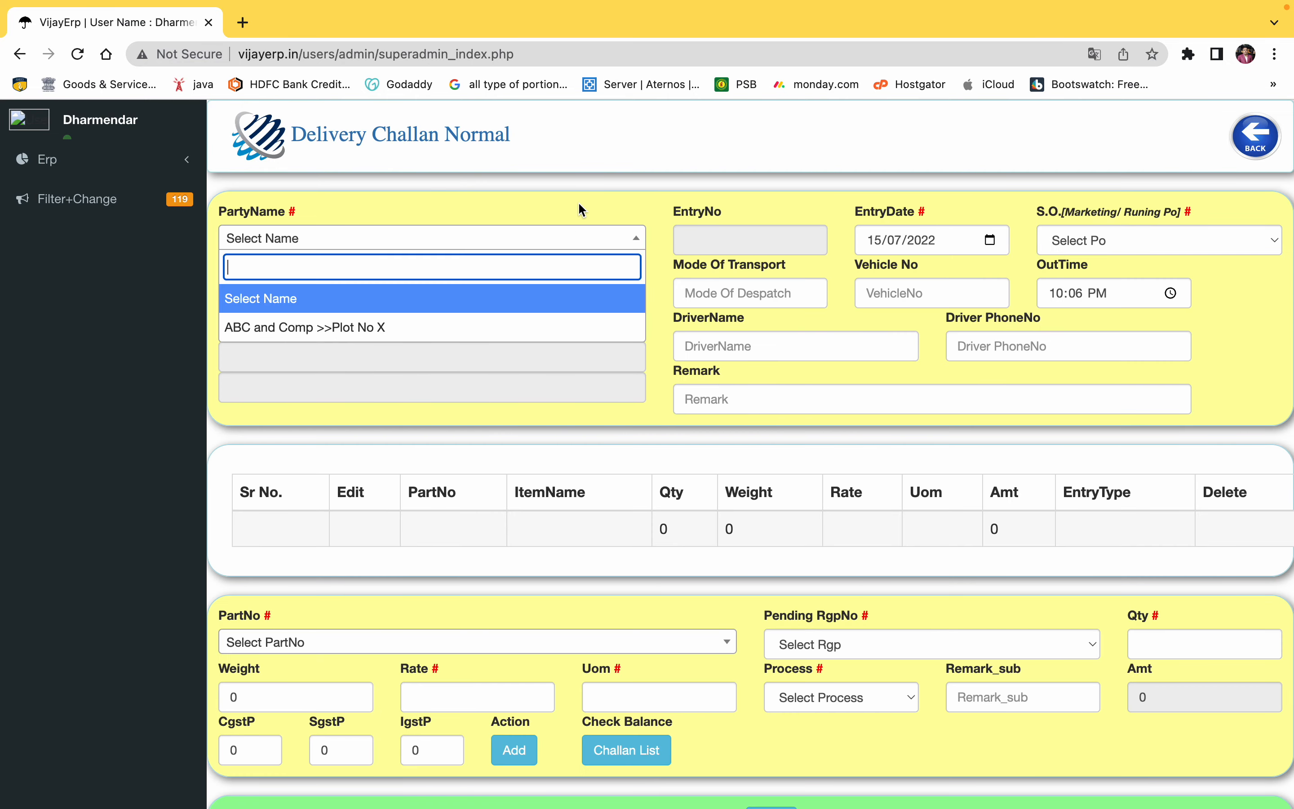
{"action": "left_click", "coordinate": [357, 327]}
{"action": "left_click", "coordinate": [1101, 247]}
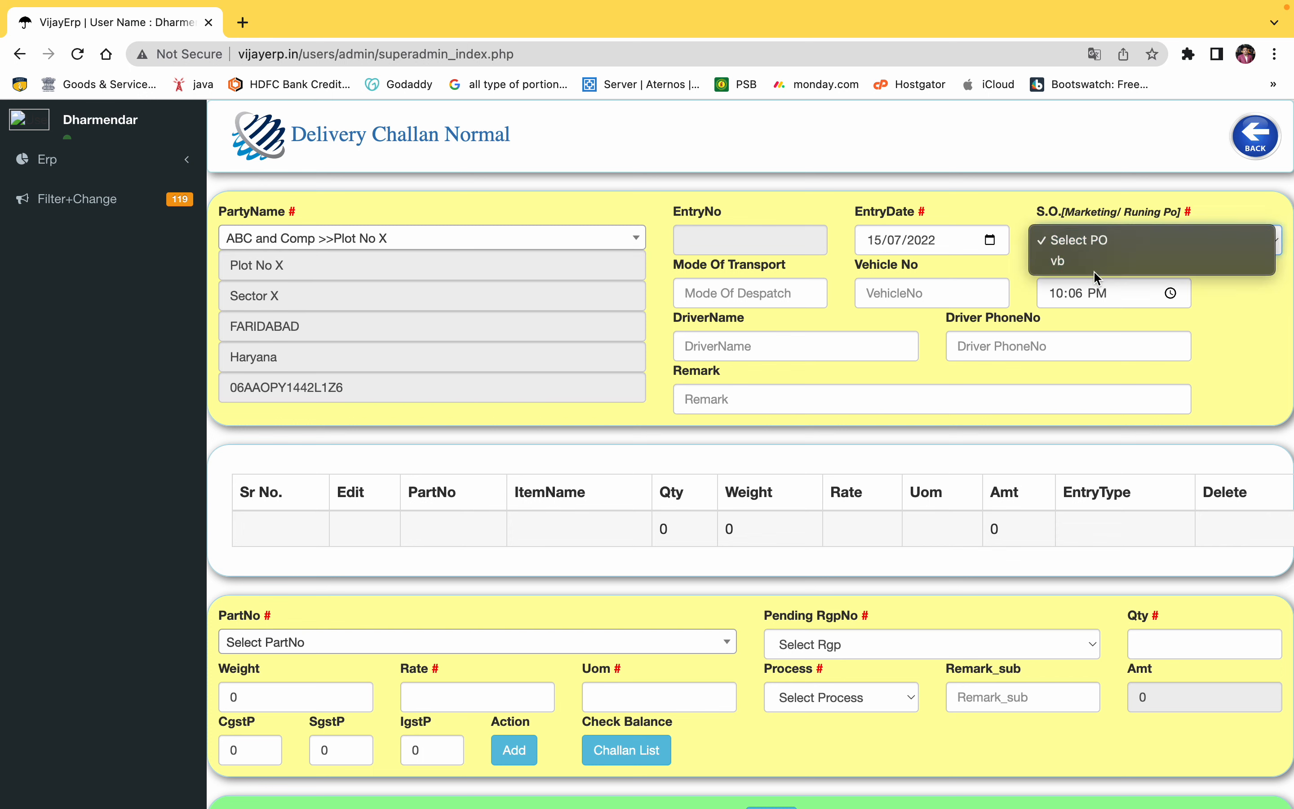
{"action": "left_click", "coordinate": [1097, 261]}
- Set the delivery challan's mode of transport to By Road and its vehicle number to HR
{"action": "left_click", "coordinate": [791, 286]}
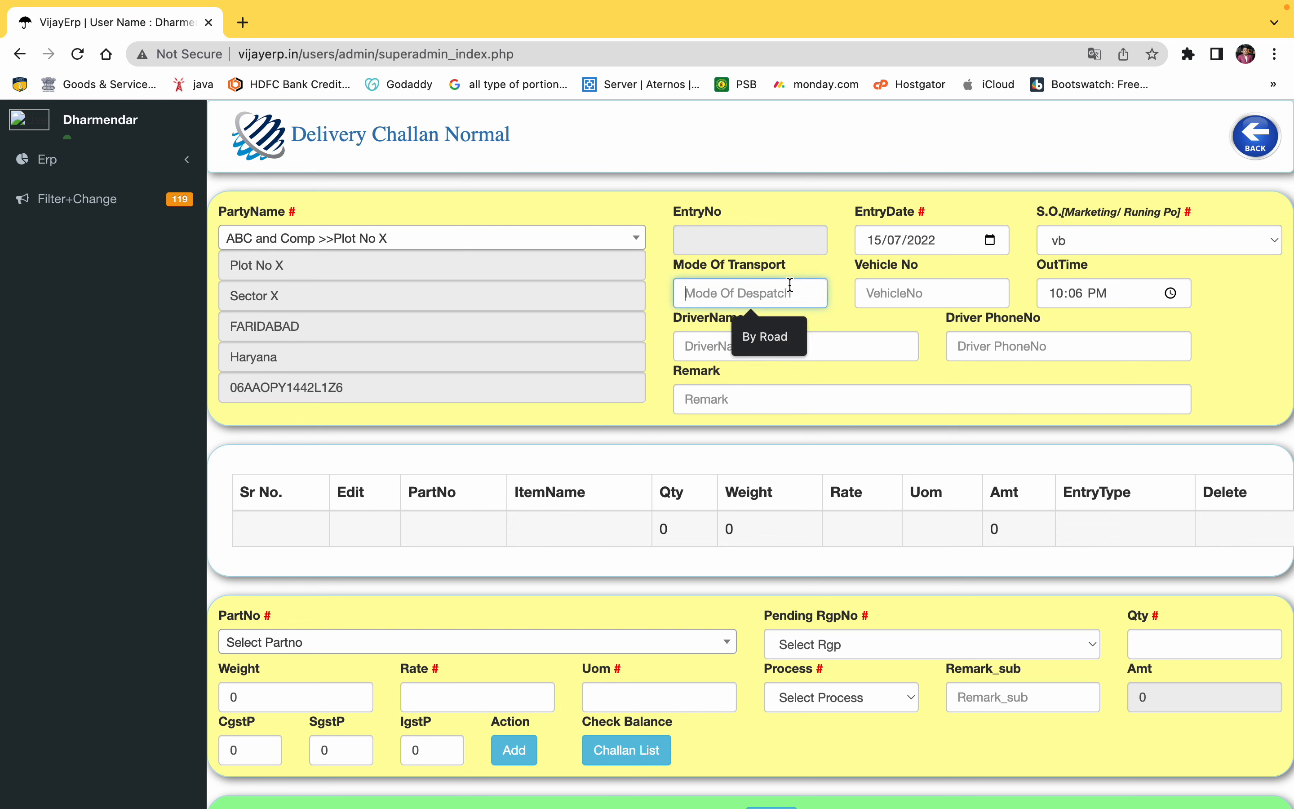
{"action": "left_click", "coordinate": [776, 321]}
{"action": "left_click", "coordinate": [949, 295]}
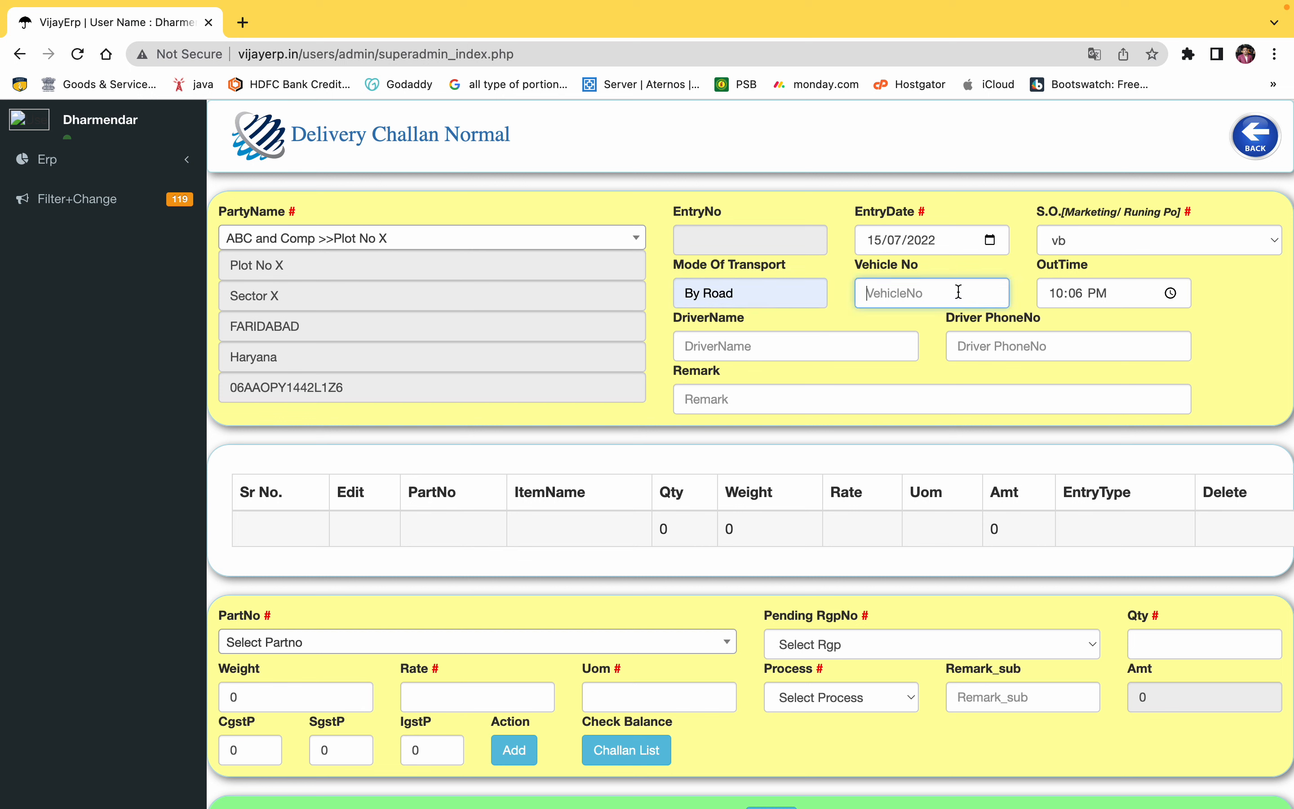
{"action": "type", "text": "HR"}
- Choose part 12344566~AAA and Comp for the delivery item and link it to pending RGP 1234 dated 2022-07-15
{"action": "scroll", "coordinate": [1001, 311], "scroll_direction": "down", "scroll_amount": 4}
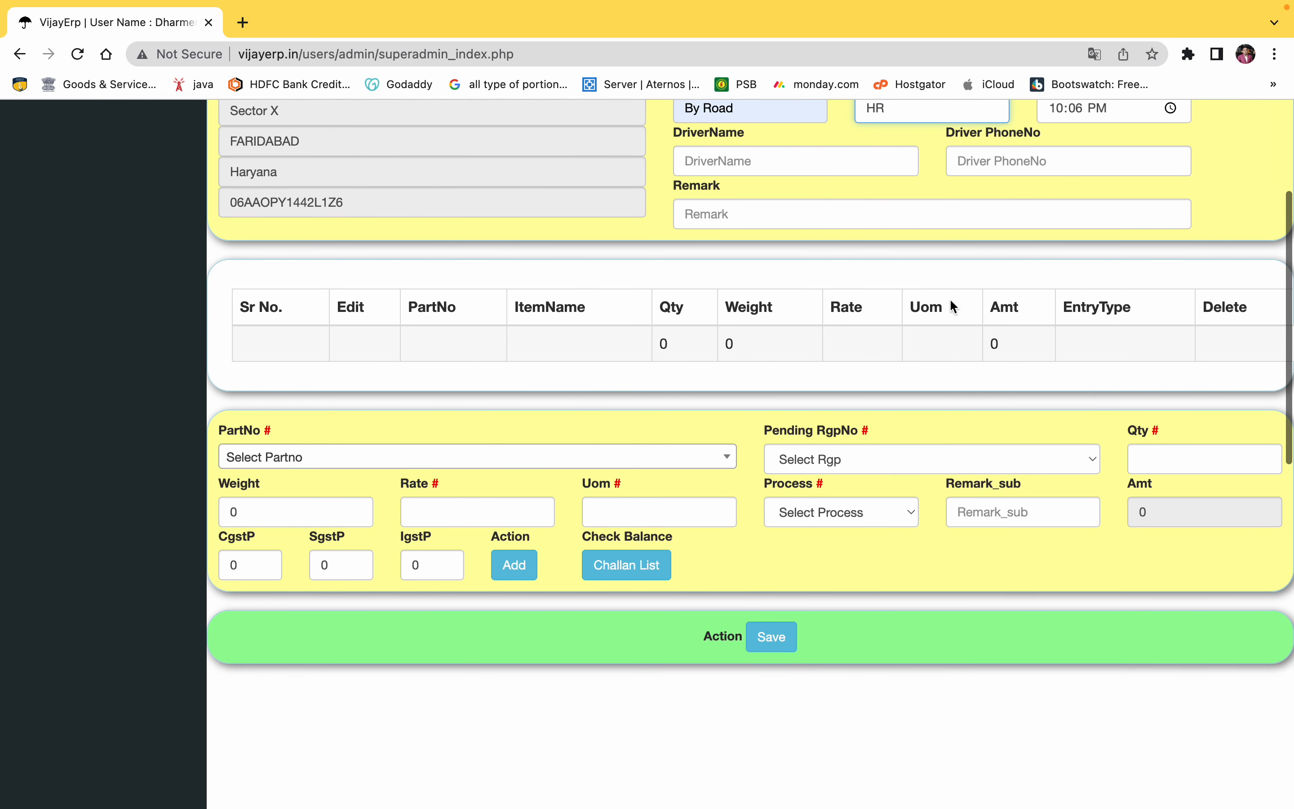
{"action": "scroll", "coordinate": [743, 282], "scroll_direction": "down", "scroll_amount": 3}
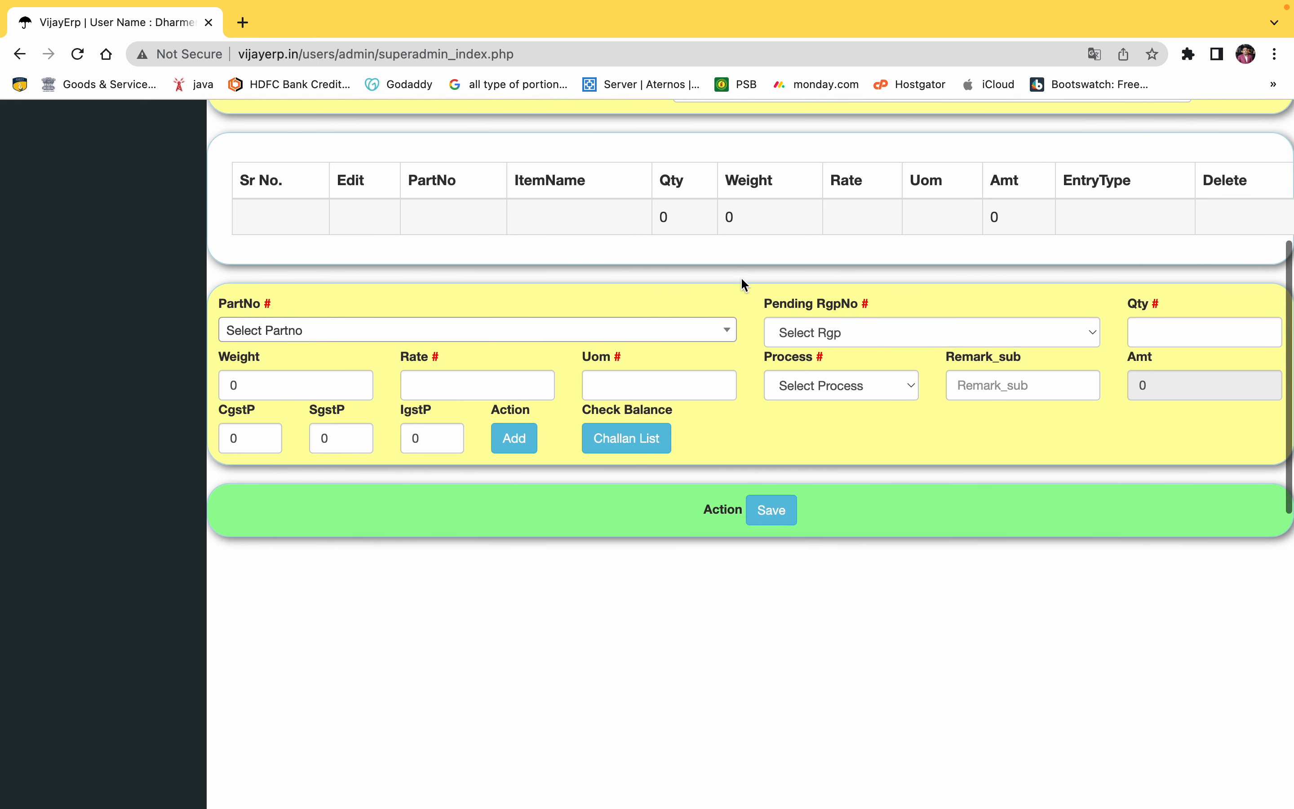
{"action": "scroll", "coordinate": [743, 283], "scroll_direction": "down", "scroll_amount": 1}
{"action": "left_click", "coordinate": [621, 311]}
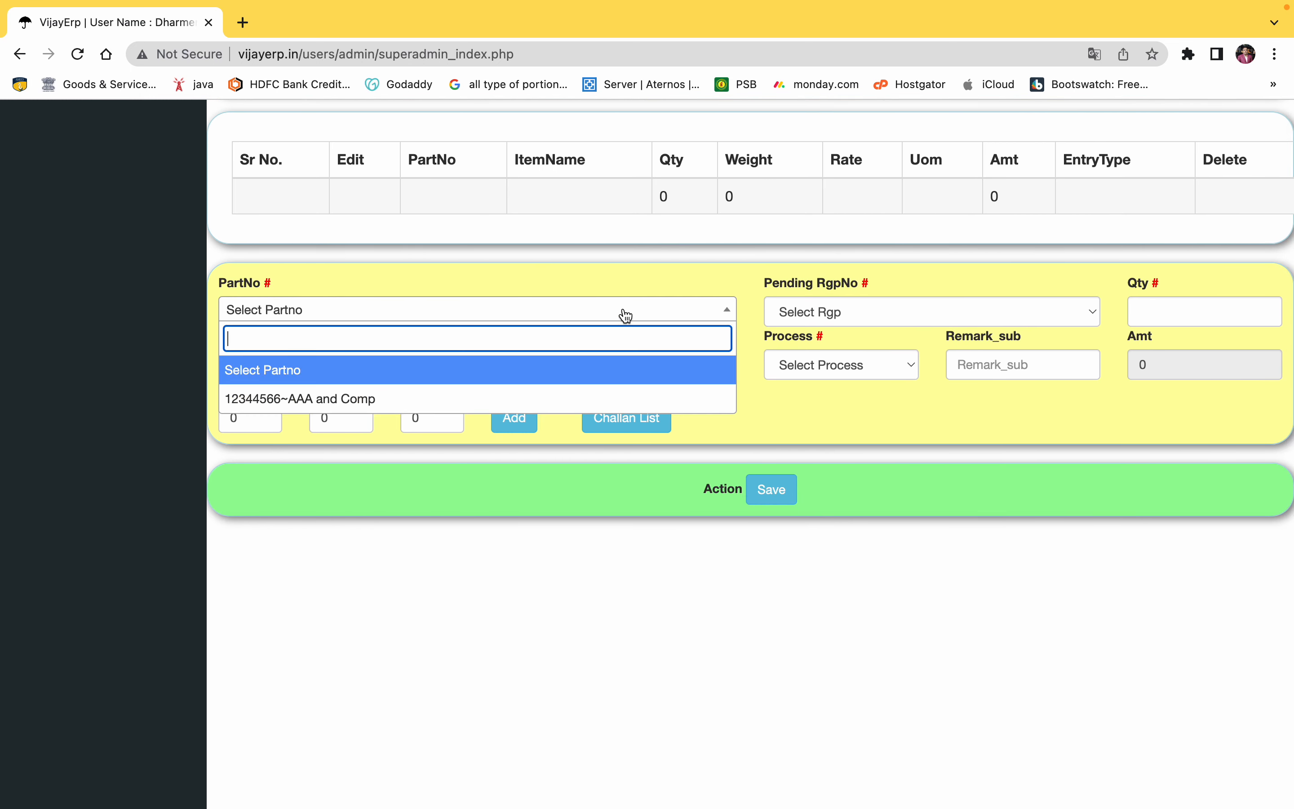
{"action": "left_click", "coordinate": [404, 398]}
{"action": "left_click", "coordinate": [834, 312]}
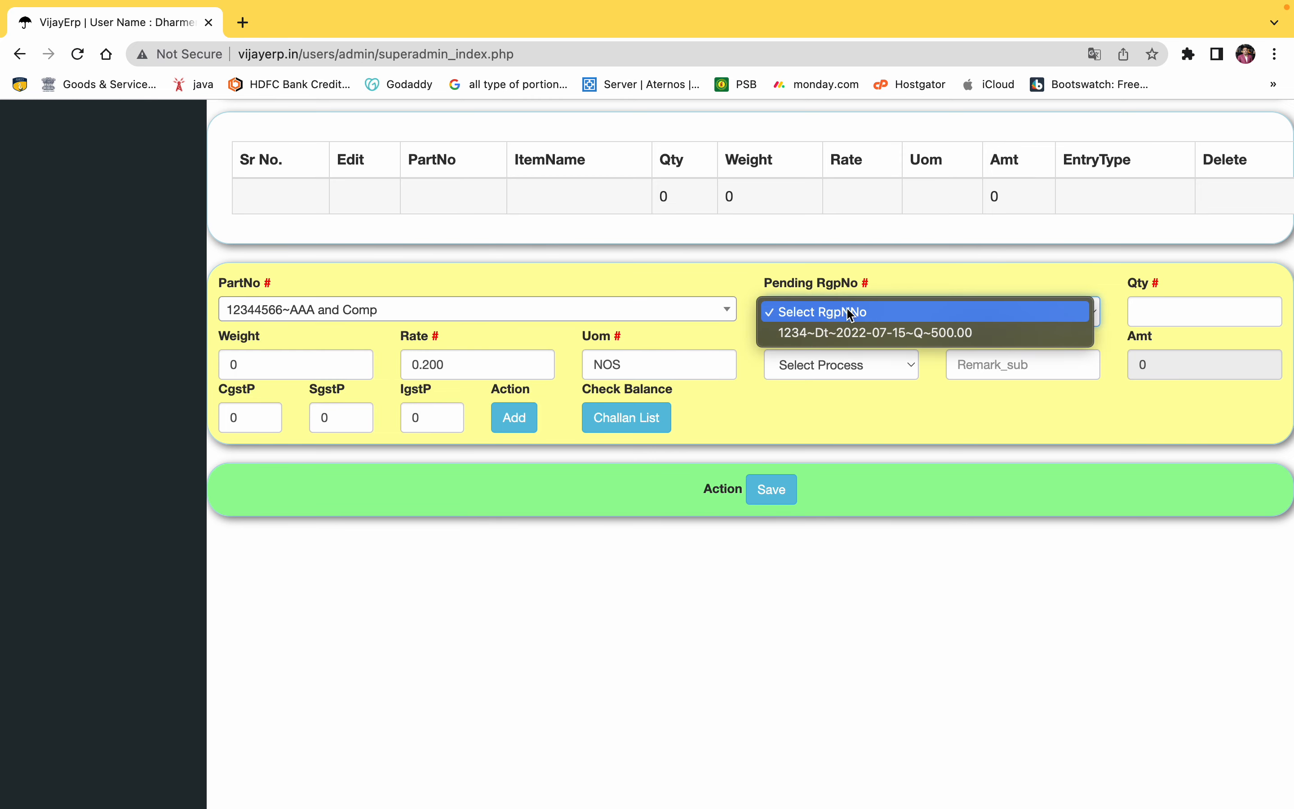
{"action": "left_click", "coordinate": [984, 334]}
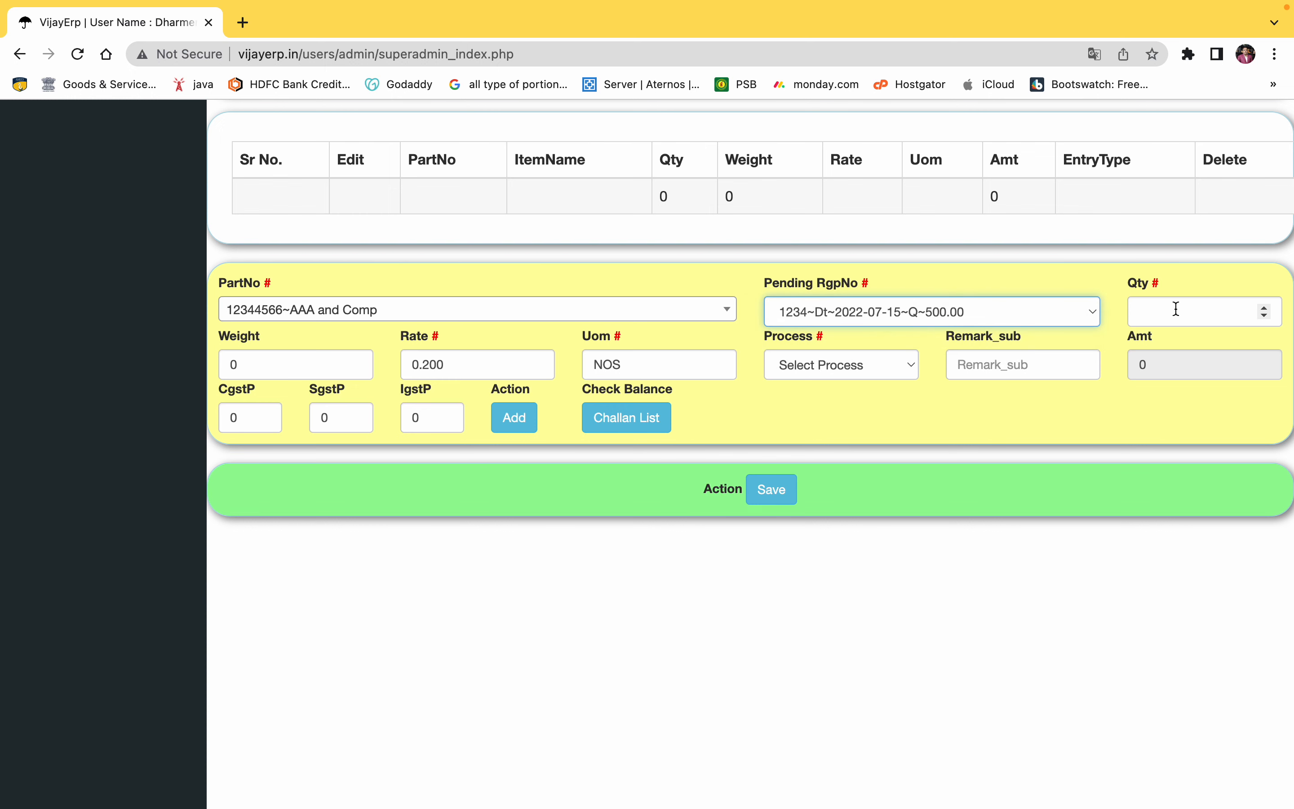
- Set the delivery item's quantity to 500
{"action": "left_click", "coordinate": [1158, 309]}
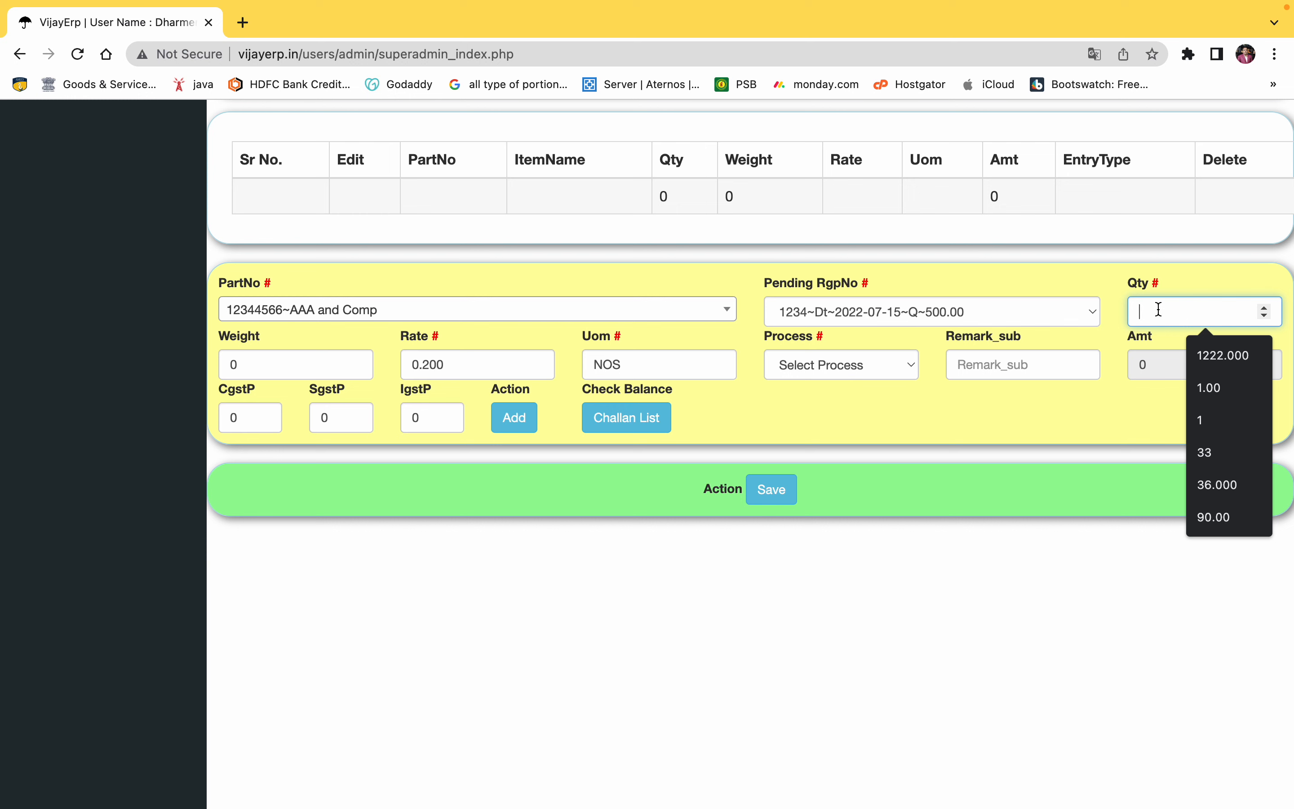
{"action": "type", "text": "3"}
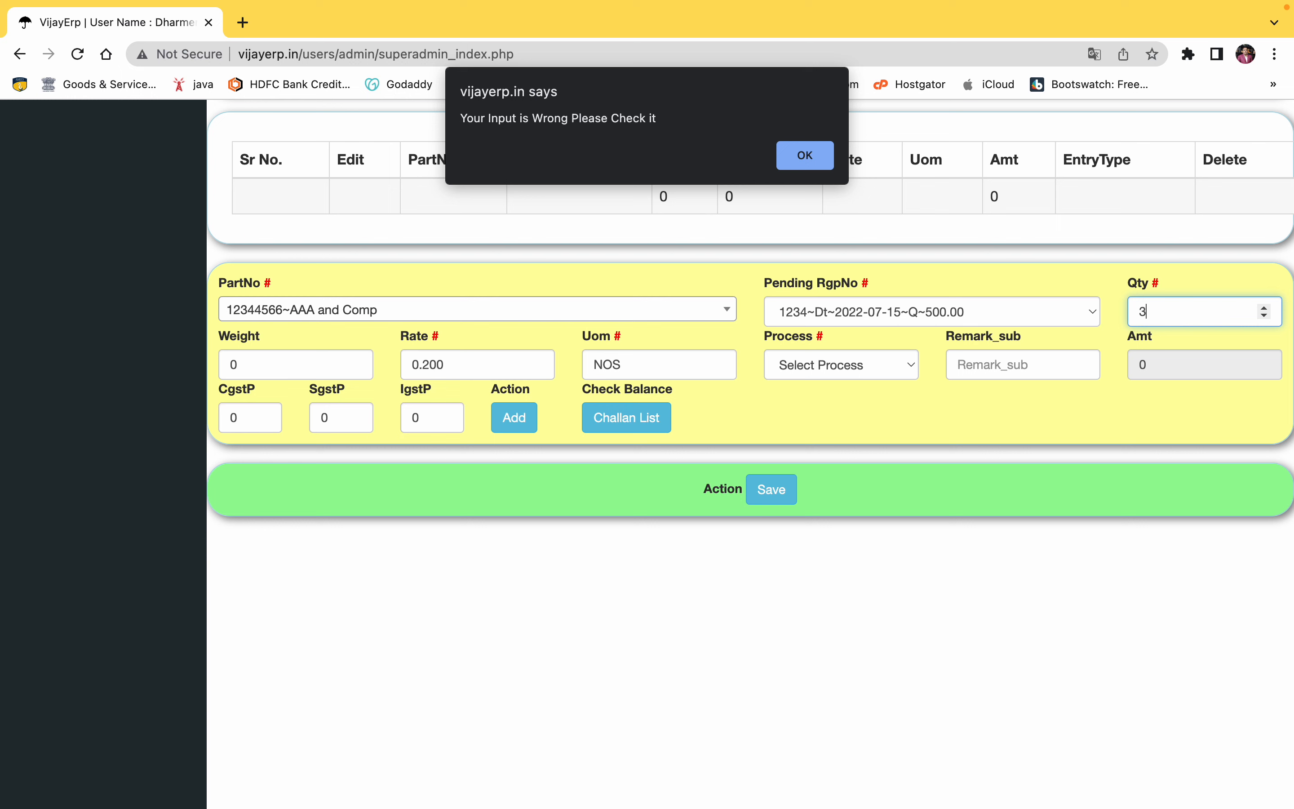
{"action": "left_click", "coordinate": [810, 157]}
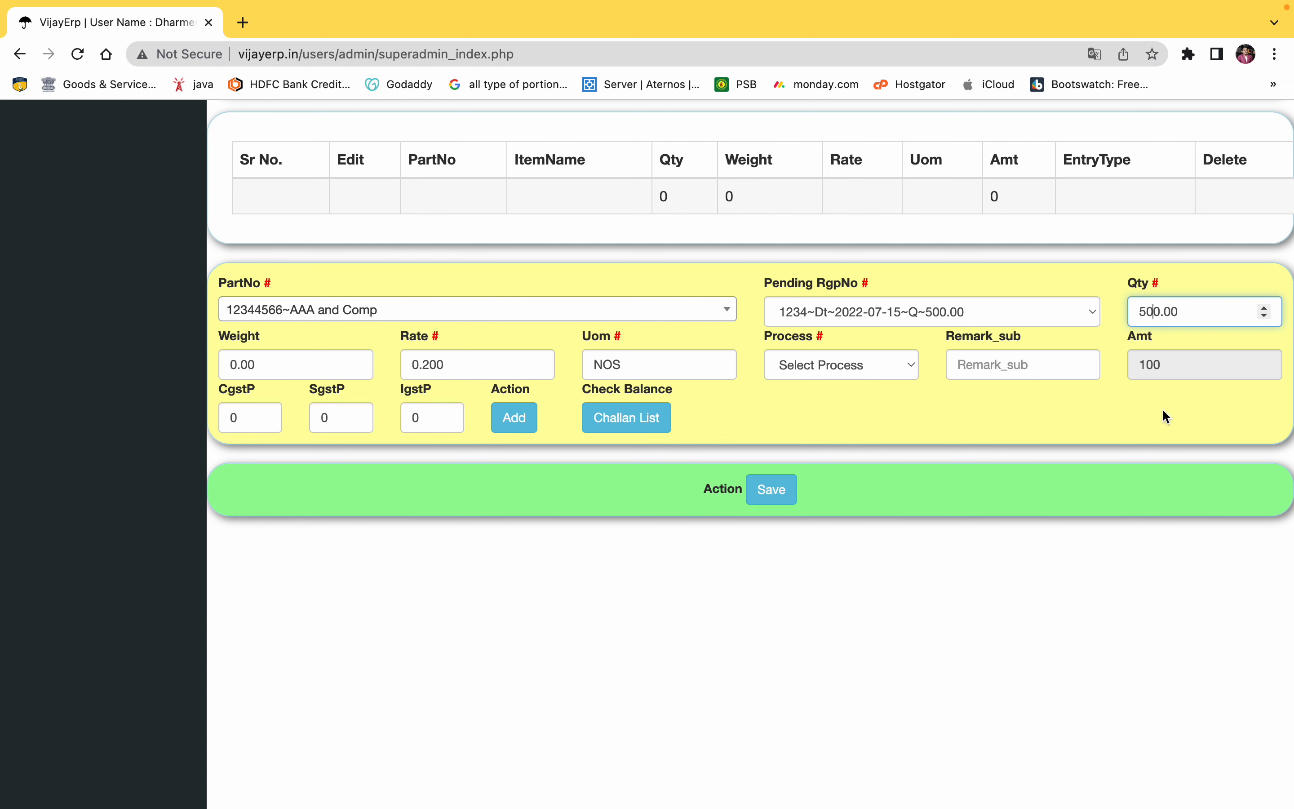
- Set the delivery item's quantity to 300 and its process to Process1
{"action": "key", "text": "BackSpace"}
{"action": "type", "text": "3"}
{"action": "key", "text": "Tab"}
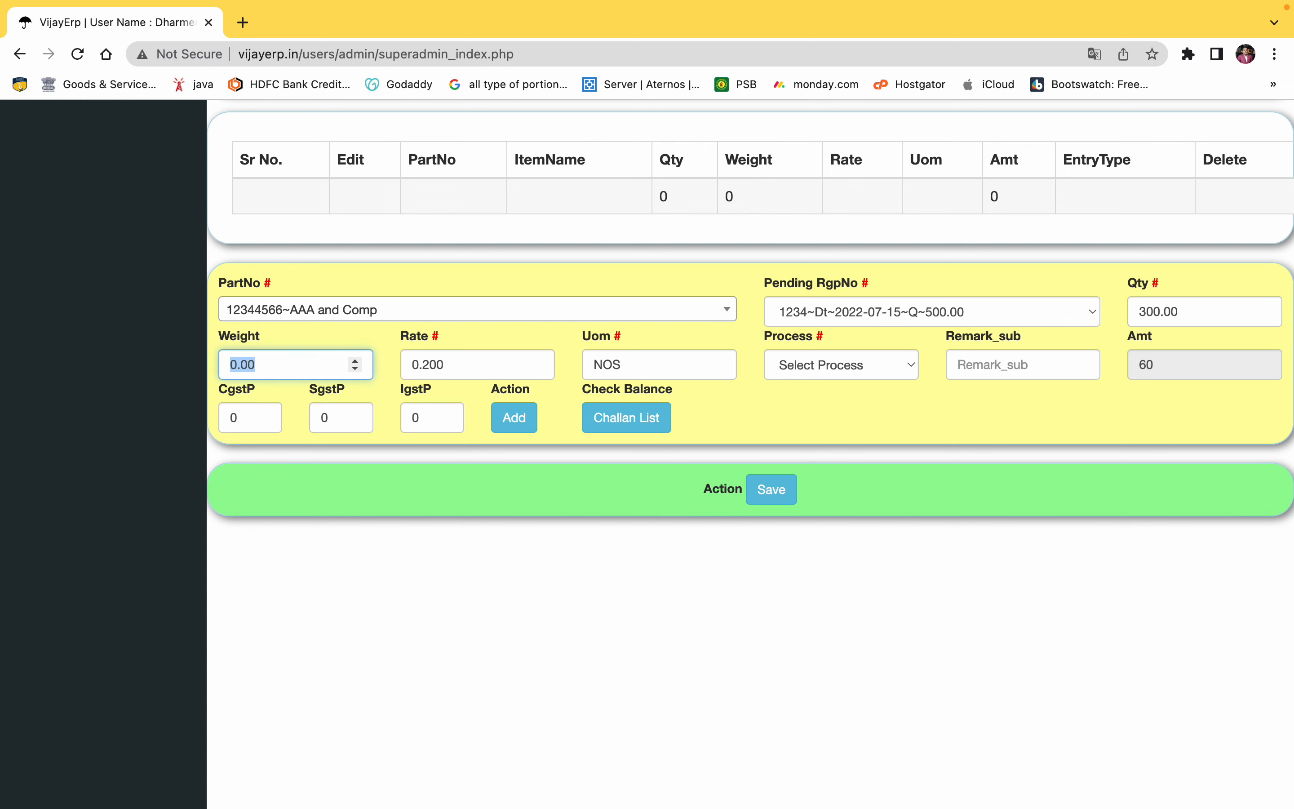
{"action": "key", "text": "Tab"}
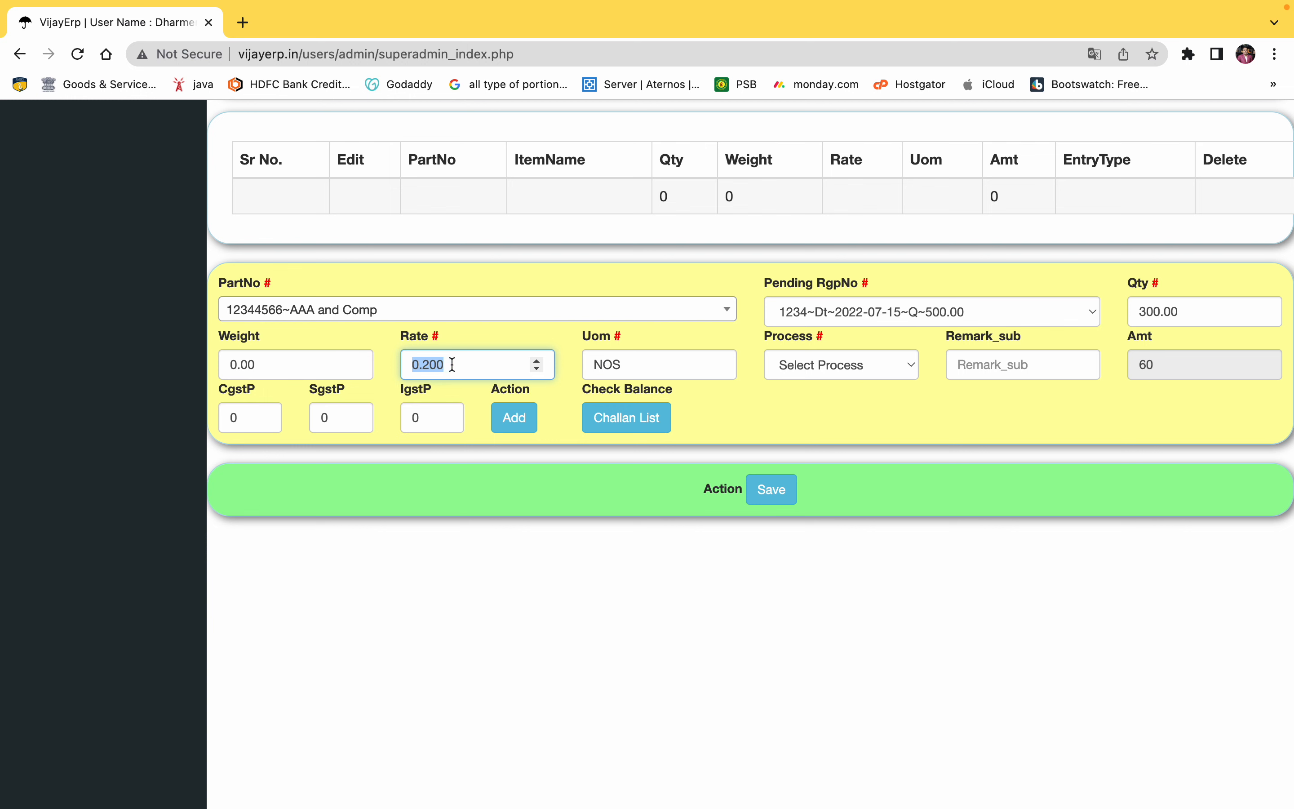
{"action": "key", "text": "Tab"}
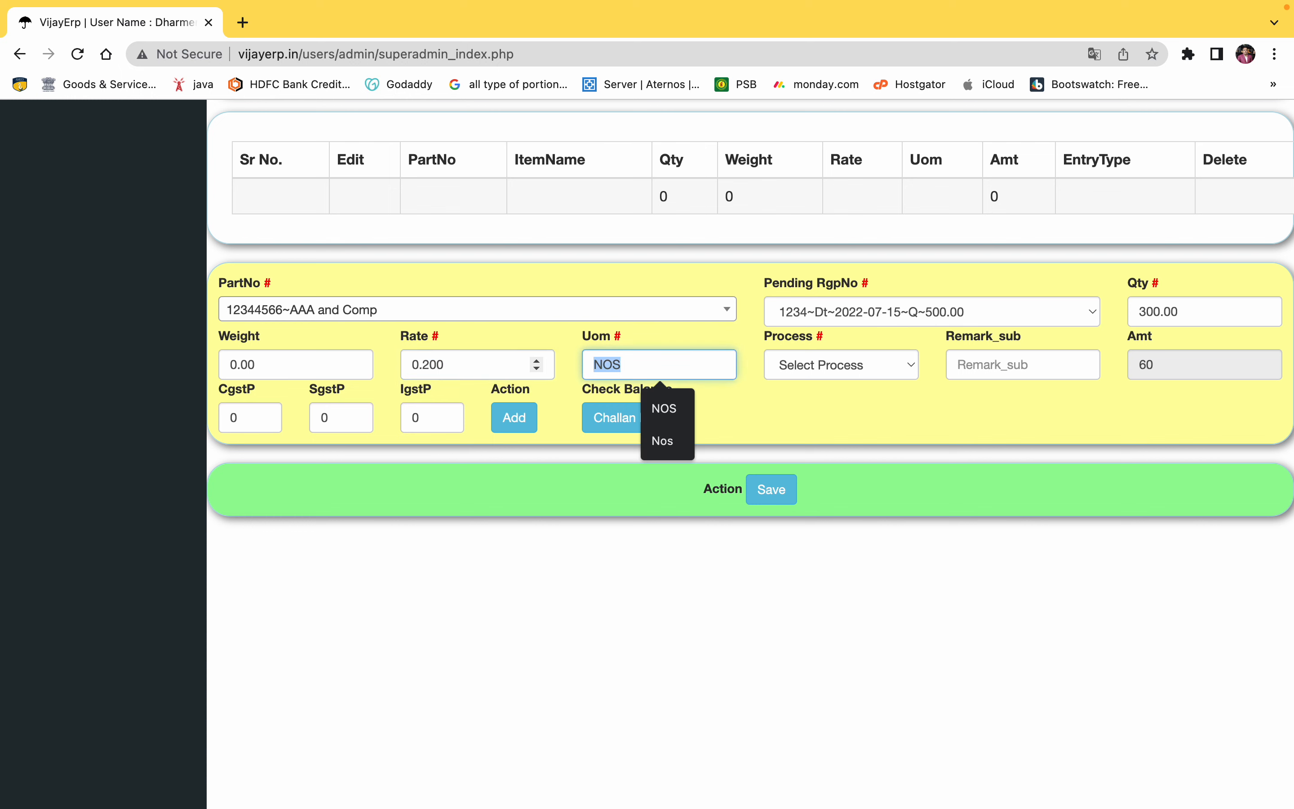
{"action": "key", "text": "Tab"}
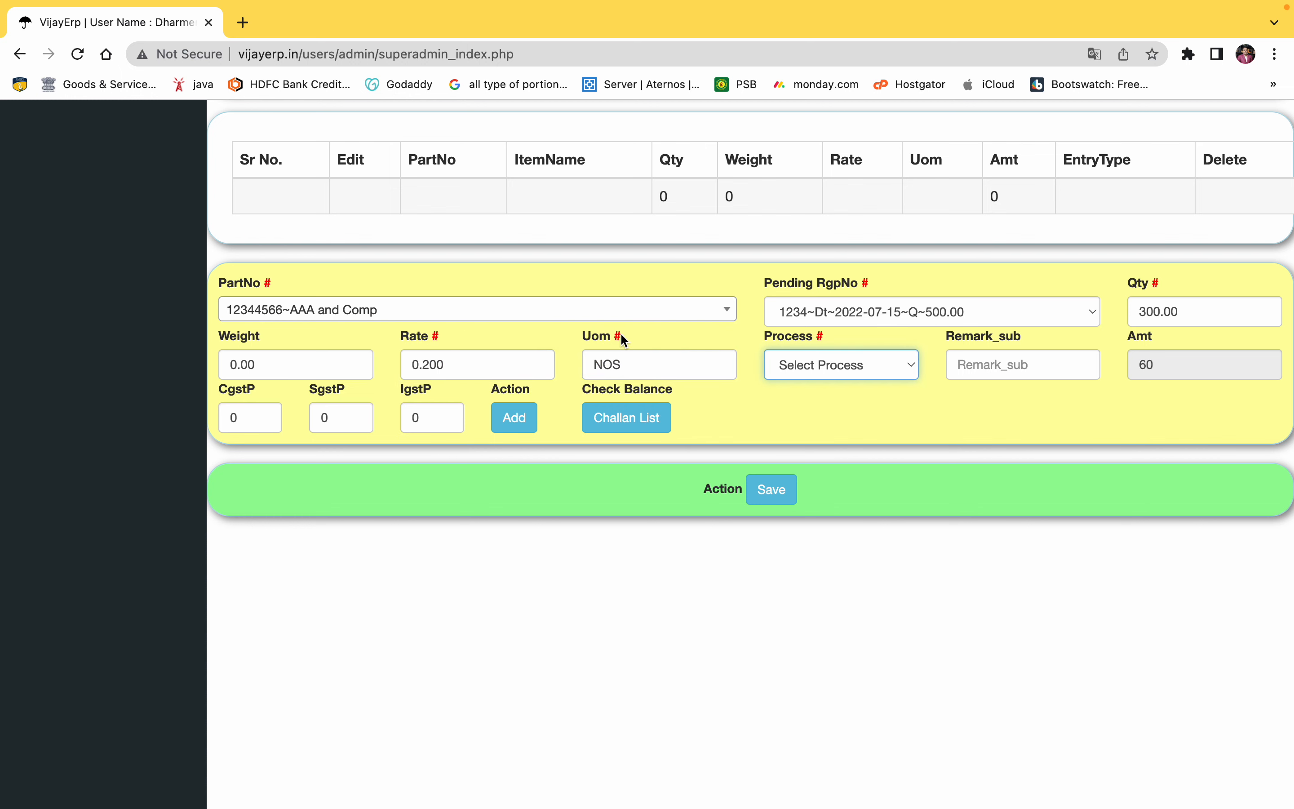
{"action": "left_click", "coordinate": [837, 361]}
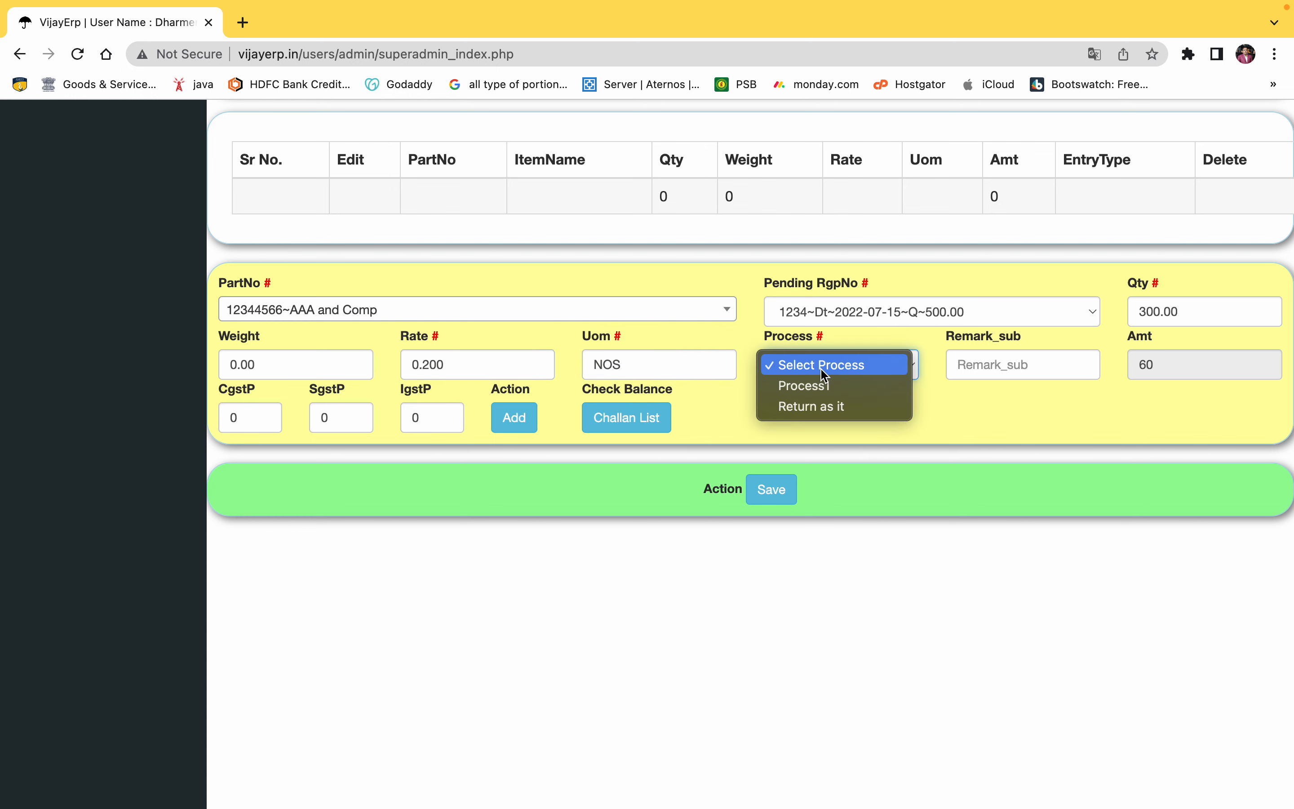
{"action": "left_click", "coordinate": [811, 397]}
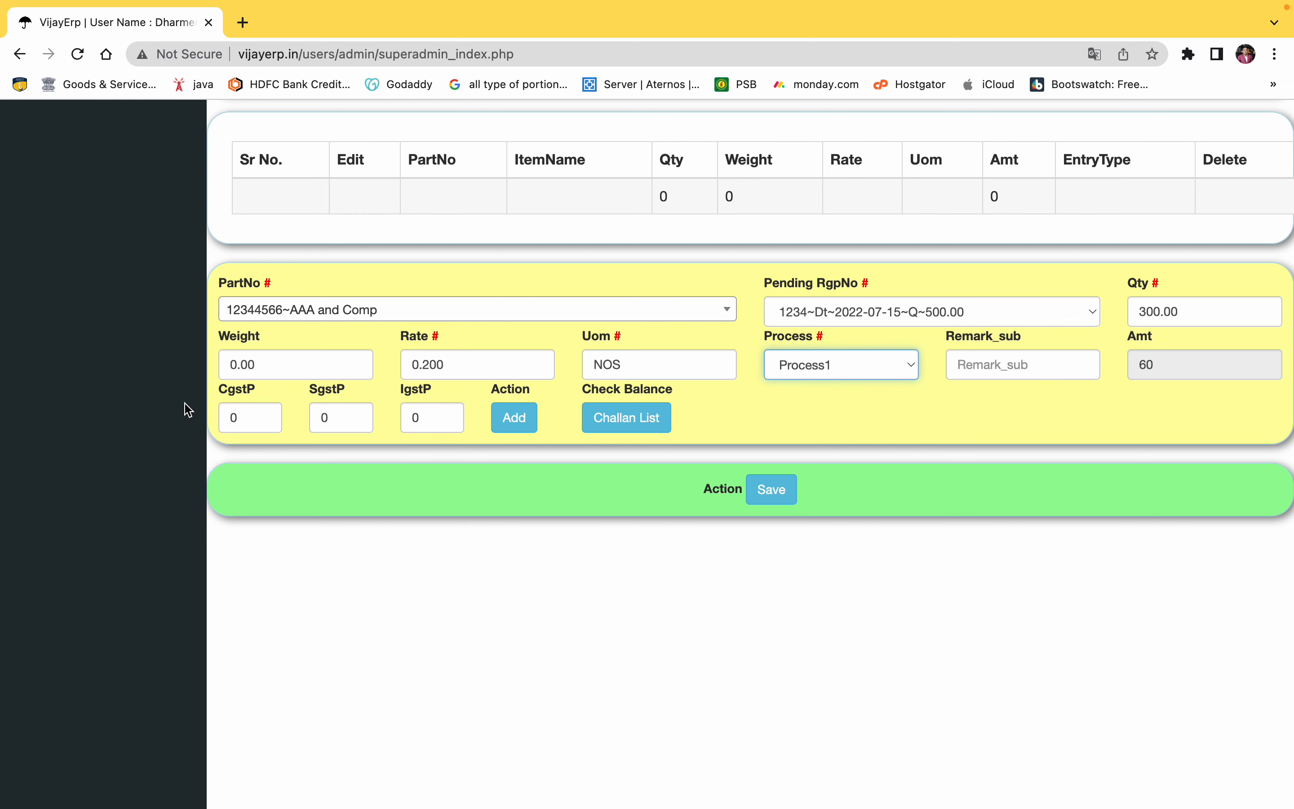
- Set the delivery item's CGST and SGST percentages to 6 each
{"action": "left_click", "coordinate": [232, 412]}
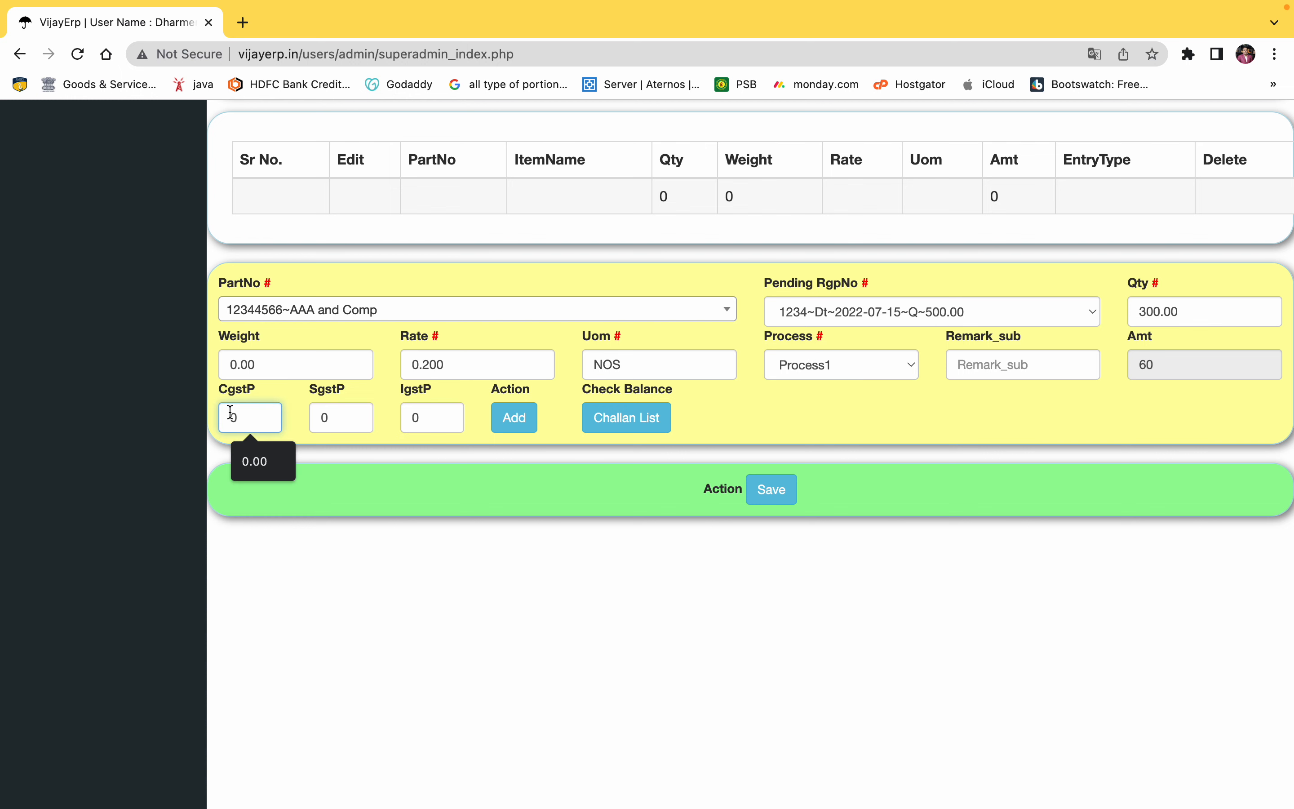
{"action": "type", "text": "6"}
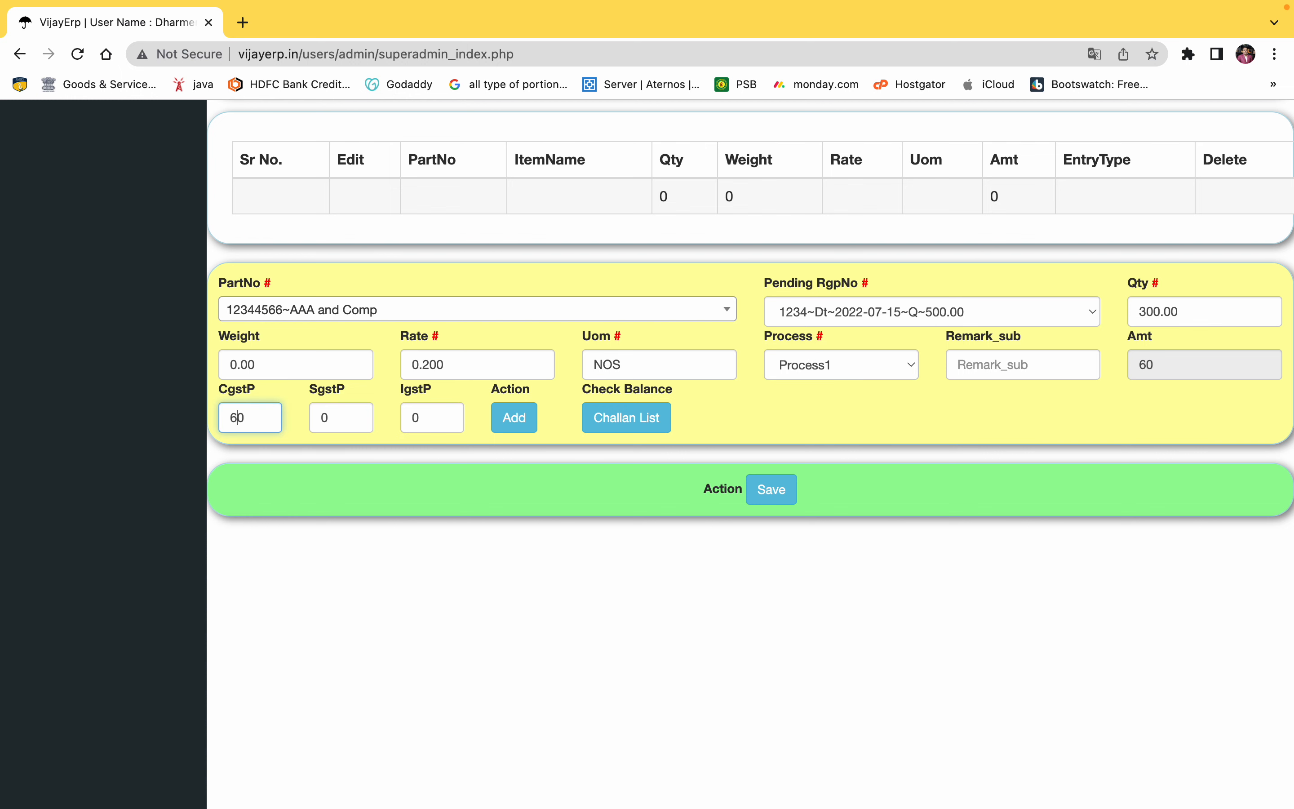
{"action": "type", "text": "."}
{"action": "key", "text": "Tab"}
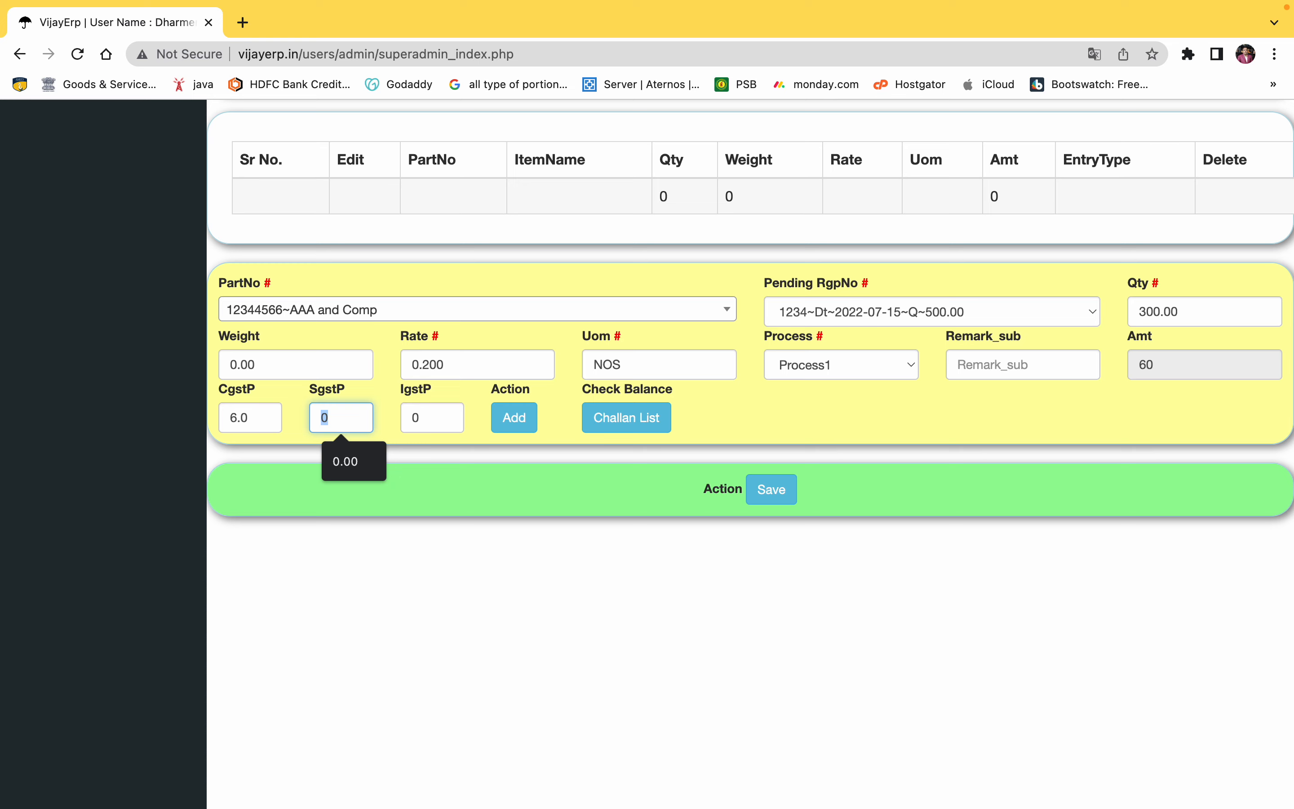
{"action": "type", "text": "6"}
{"action": "key", "text": "Tab"}
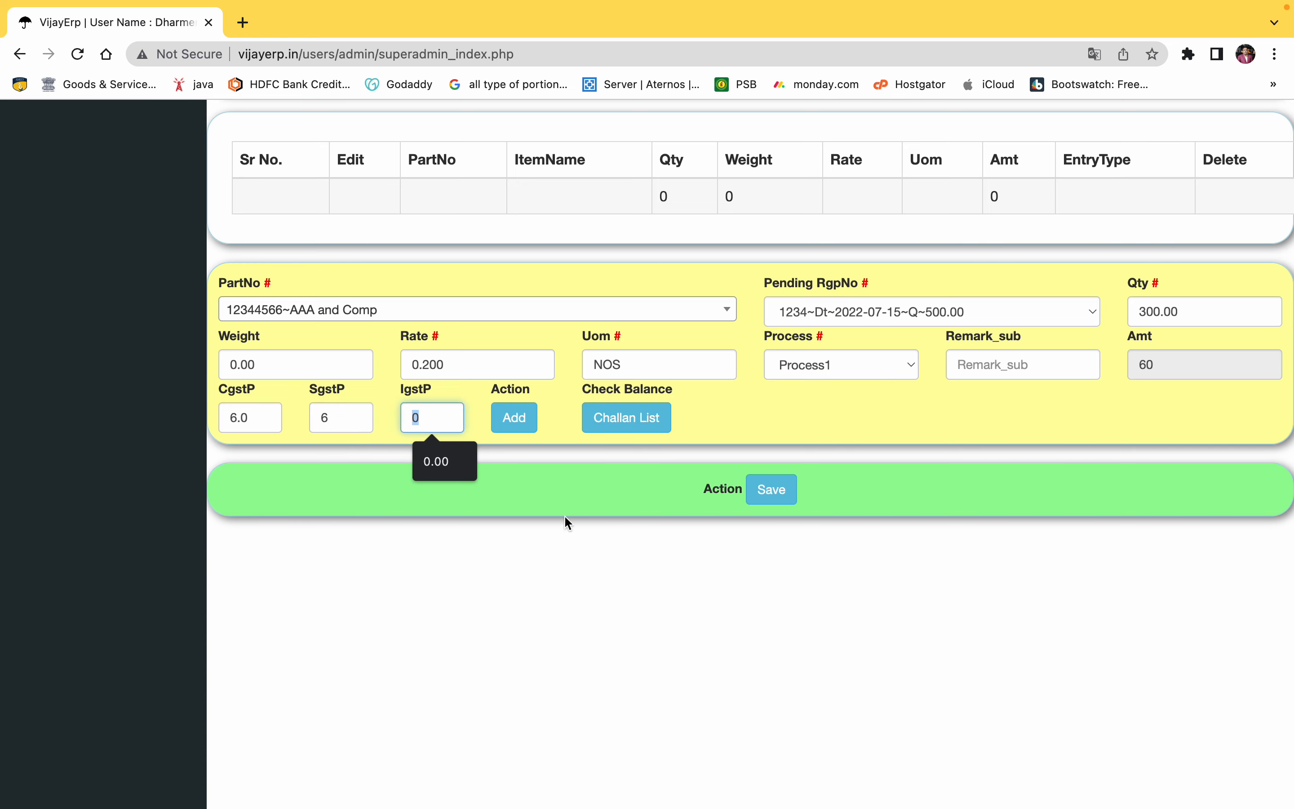
- Add the item to the delivery challan and save the challan
{"action": "left_click", "coordinate": [526, 430]}
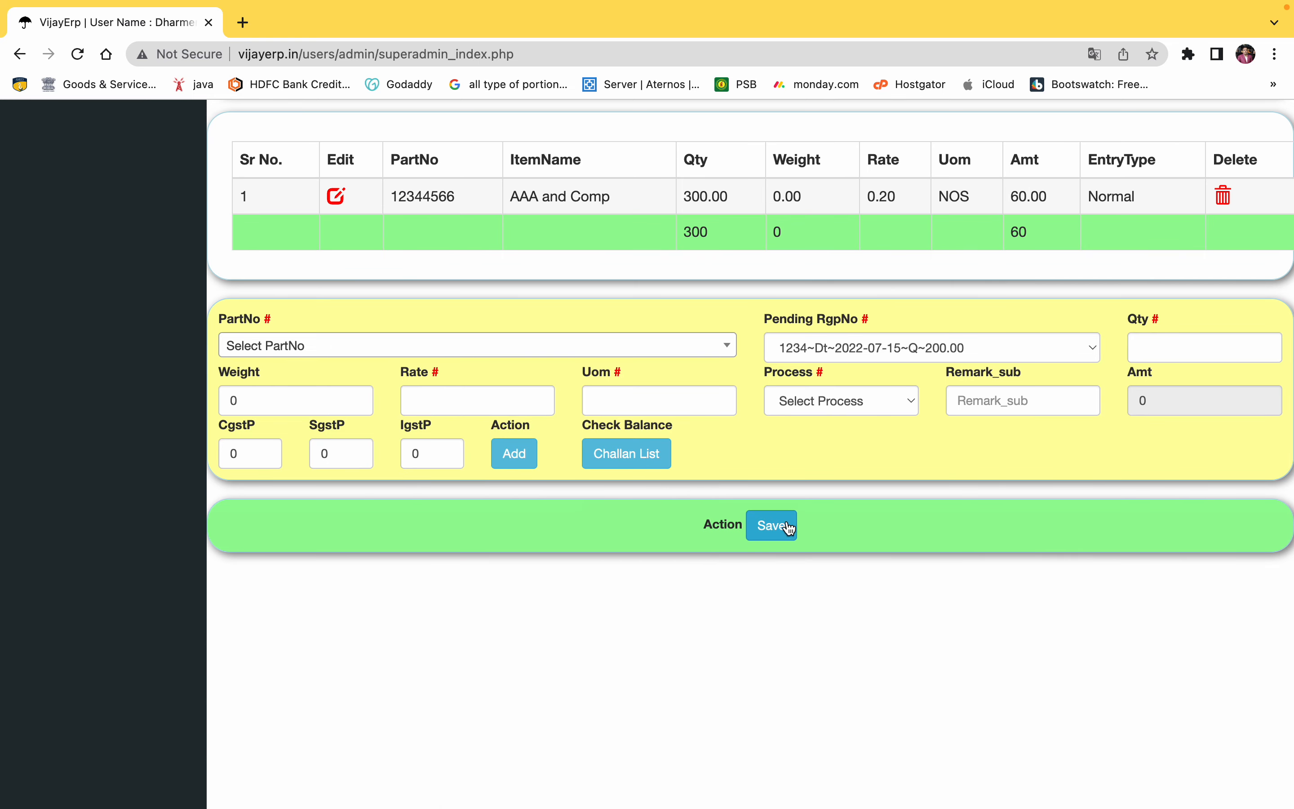
{"action": "left_click", "coordinate": [788, 528]}
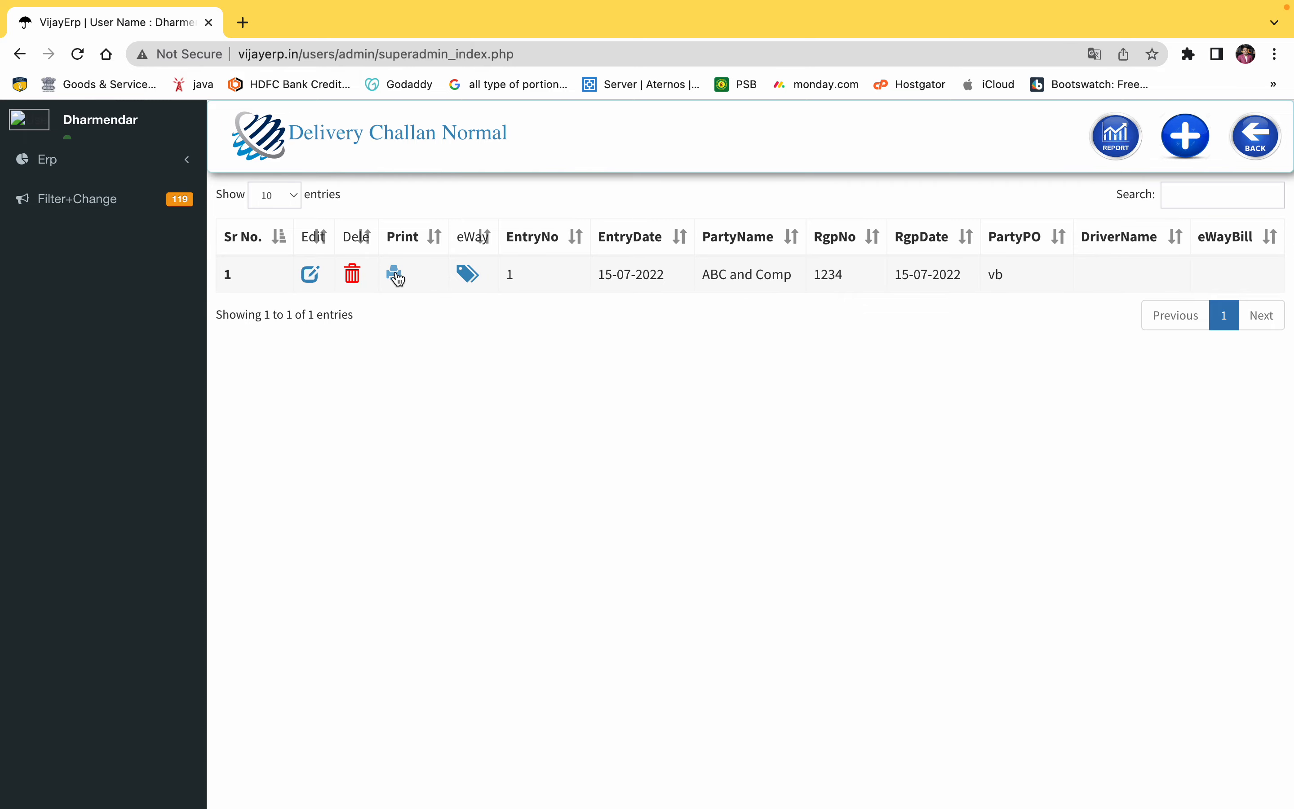
- Review the printable delivery challan's material cost, GST, job charges and totals, and return to the challan list
{"action": "left_click", "coordinate": [423, 266]}
{"action": "scroll", "coordinate": [547, 448], "scroll_direction": "down", "scroll_amount": 3}
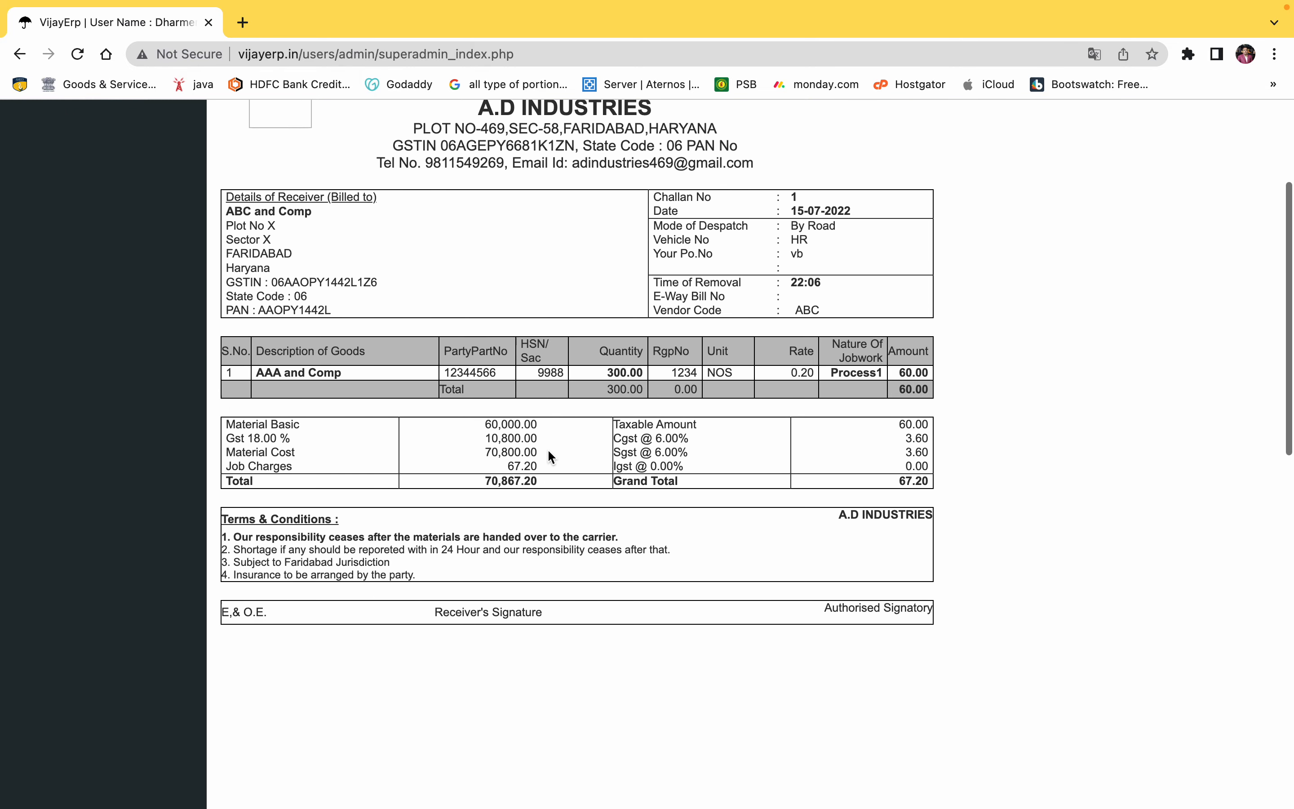
{"action": "scroll", "coordinate": [548, 455], "scroll_direction": "down", "scroll_amount": 1}
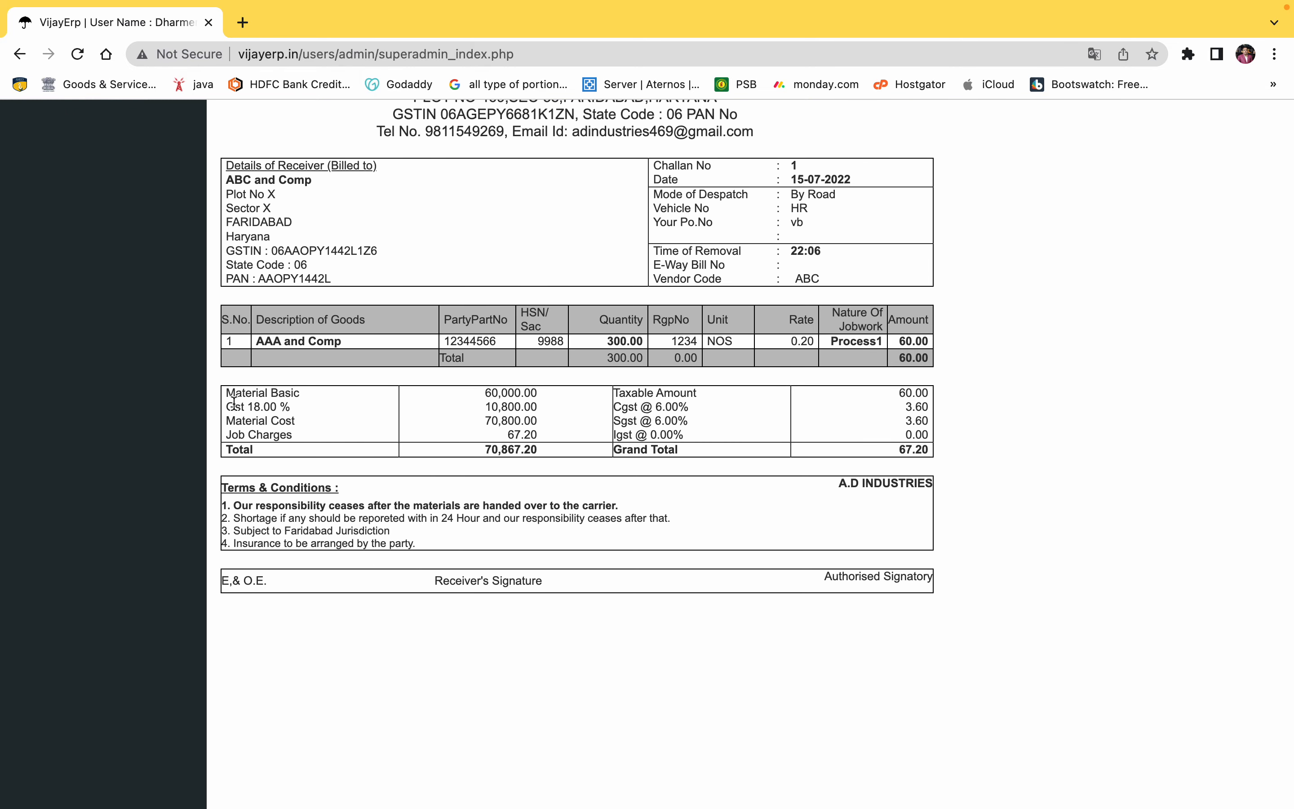
{"action": "left_click_drag", "start_coordinate": [248, 408], "coordinate": [265, 407]}
{"action": "left_click_drag", "start_coordinate": [491, 407], "coordinate": [538, 419]}
{"action": "left_click_drag", "start_coordinate": [789, 340], "coordinate": [807, 340]}
{"action": "left_click_drag", "start_coordinate": [896, 449], "coordinate": [920, 450]}
{"action": "left_click", "coordinate": [503, 439]}
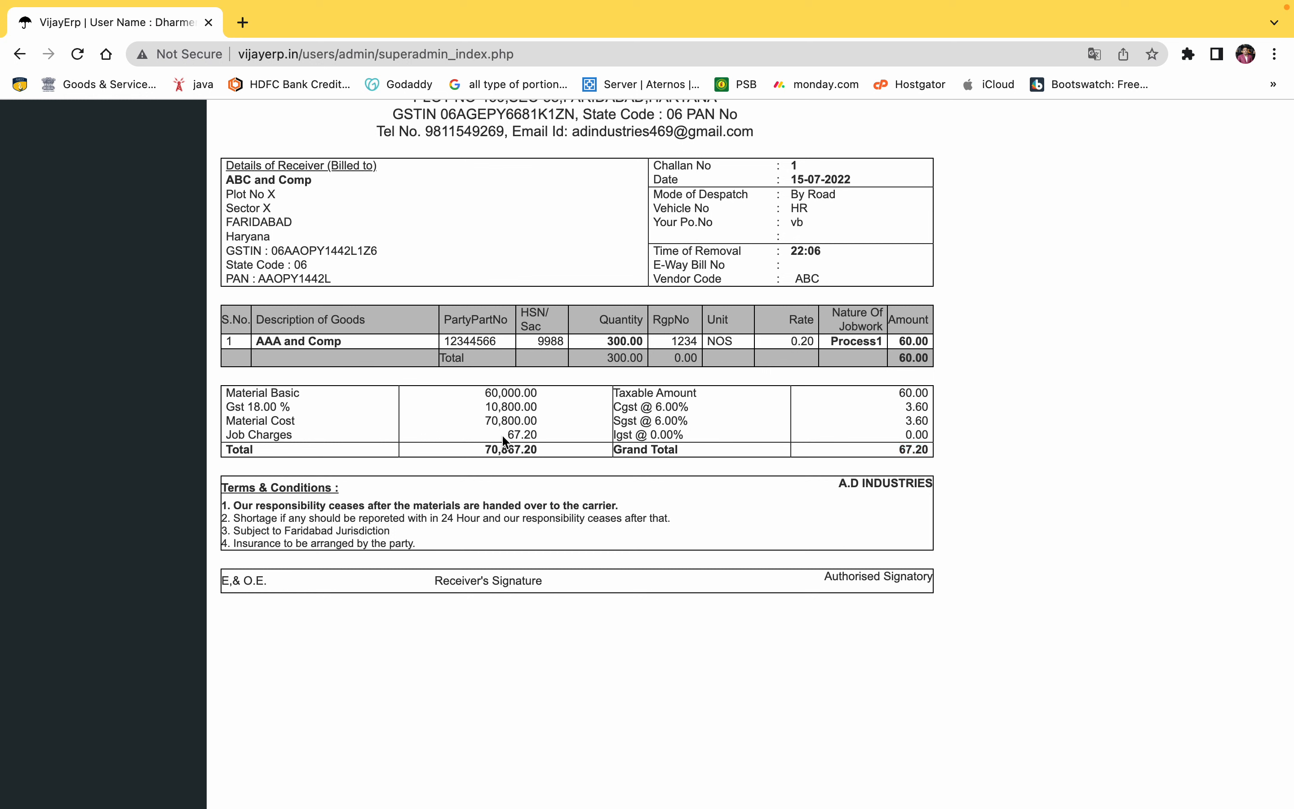
{"action": "left_click", "coordinate": [480, 447]}
{"action": "scroll", "coordinate": [554, 449], "scroll_direction": "up", "scroll_amount": 5}
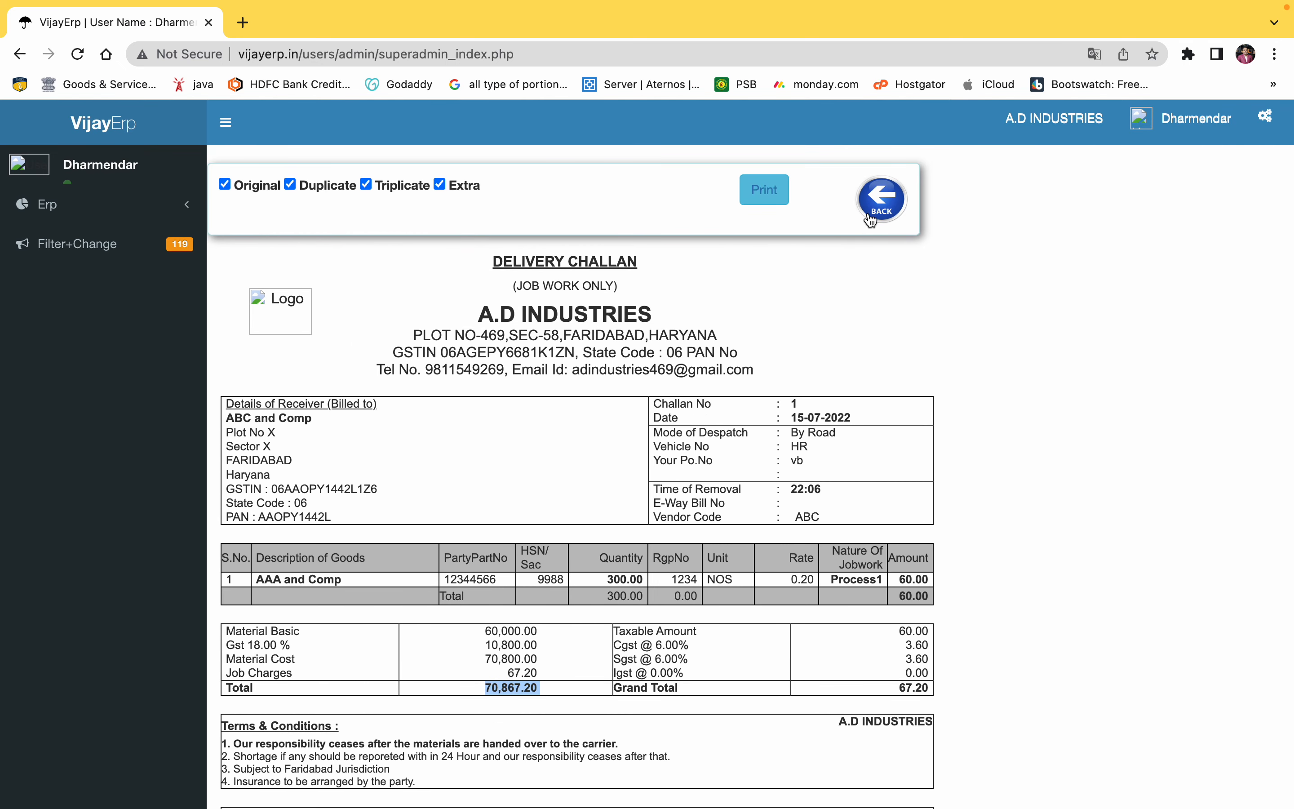
{"action": "left_click", "coordinate": [885, 212]}
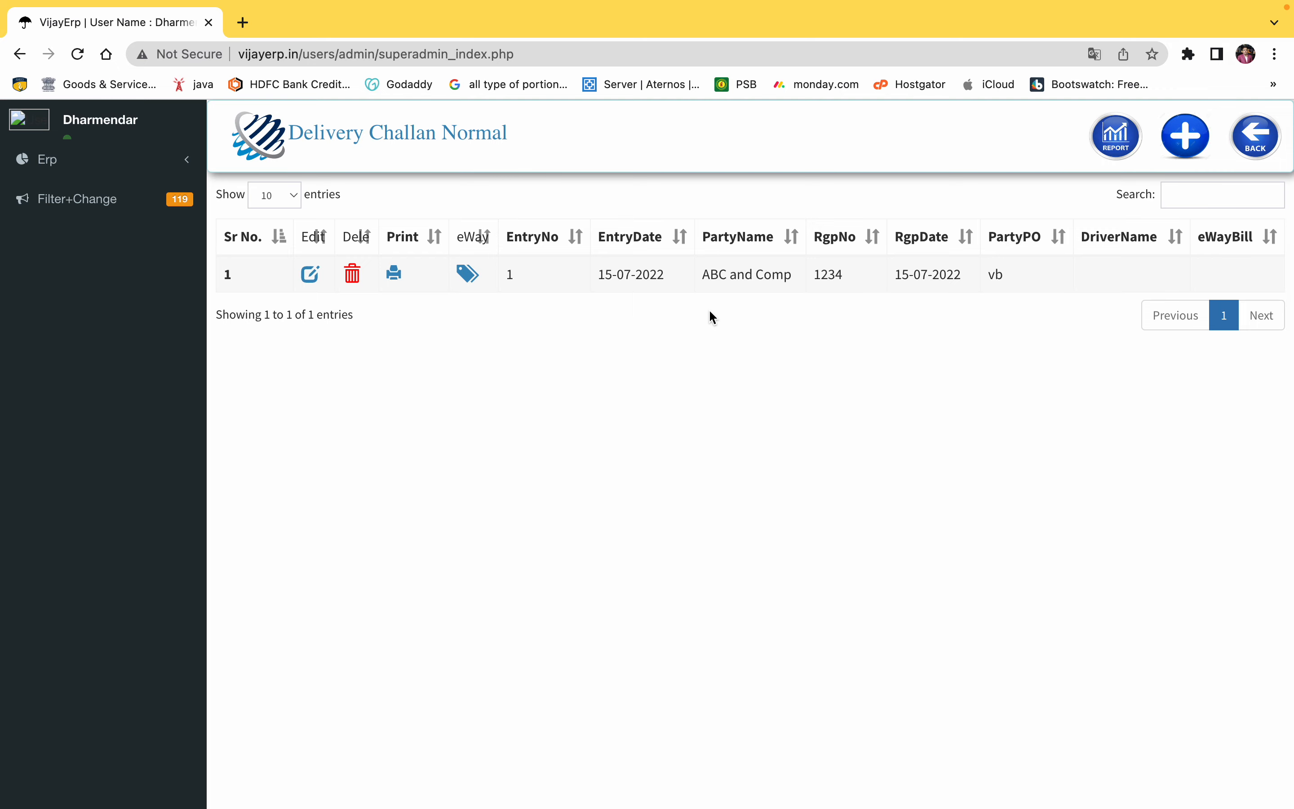
- Preview the delivery challan for printing with only the Original and Duplicate copies, in Portrait layout
{"action": "left_click", "coordinate": [399, 283]}
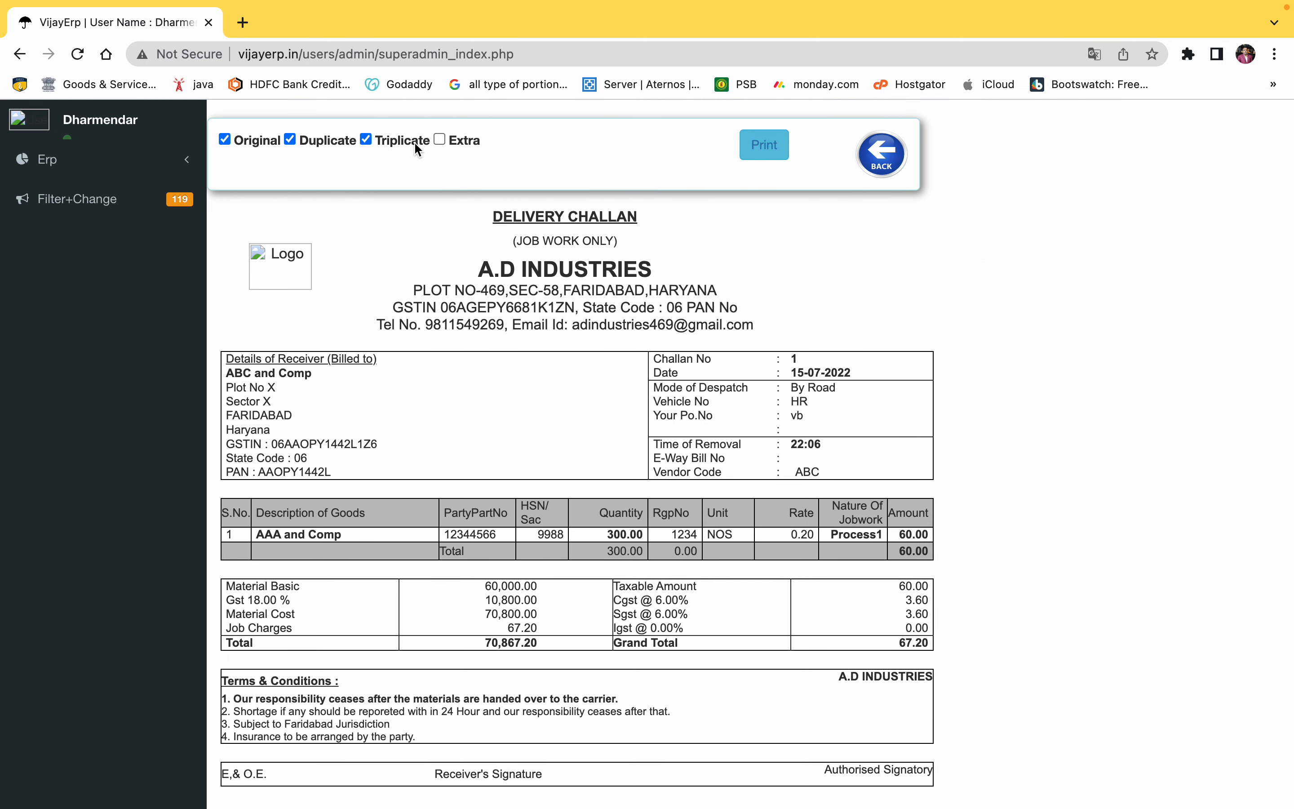
{"action": "left_click", "coordinate": [294, 138]}
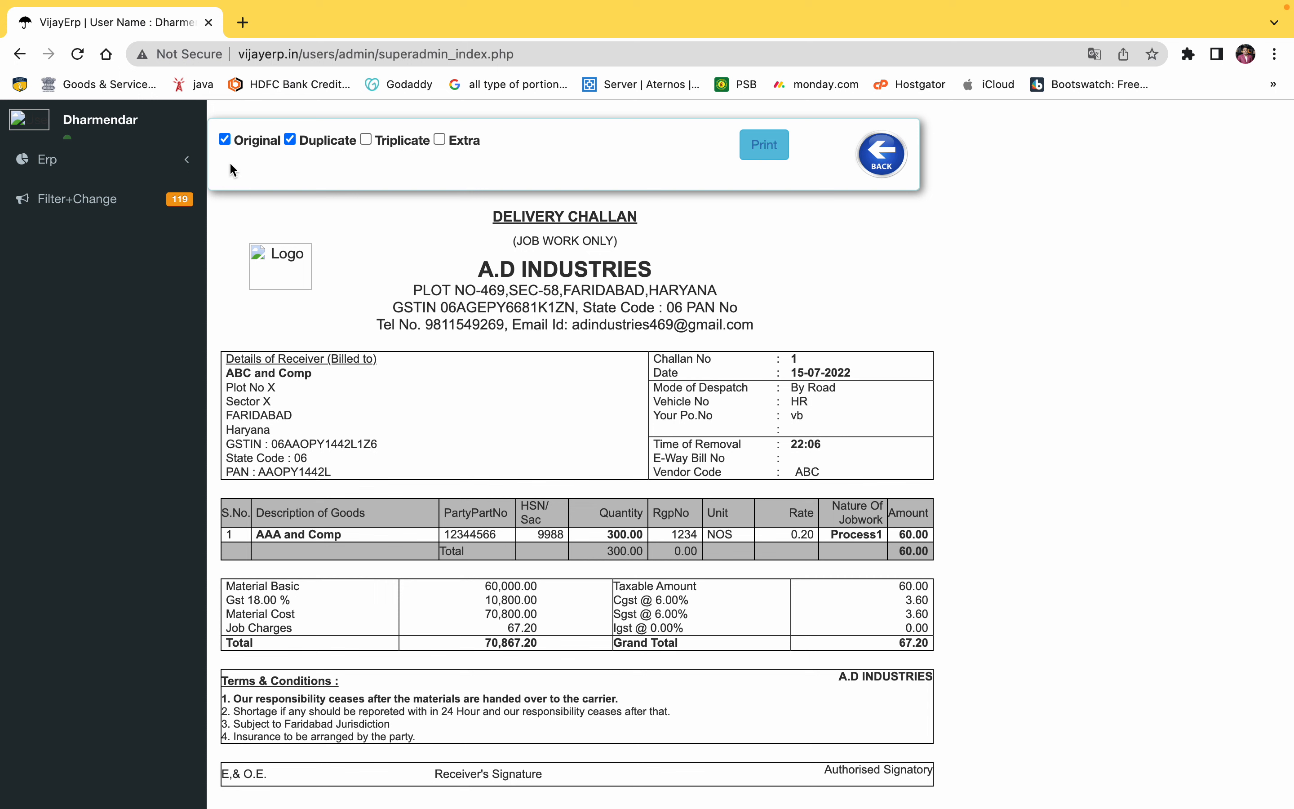
{"action": "left_click", "coordinate": [760, 149]}
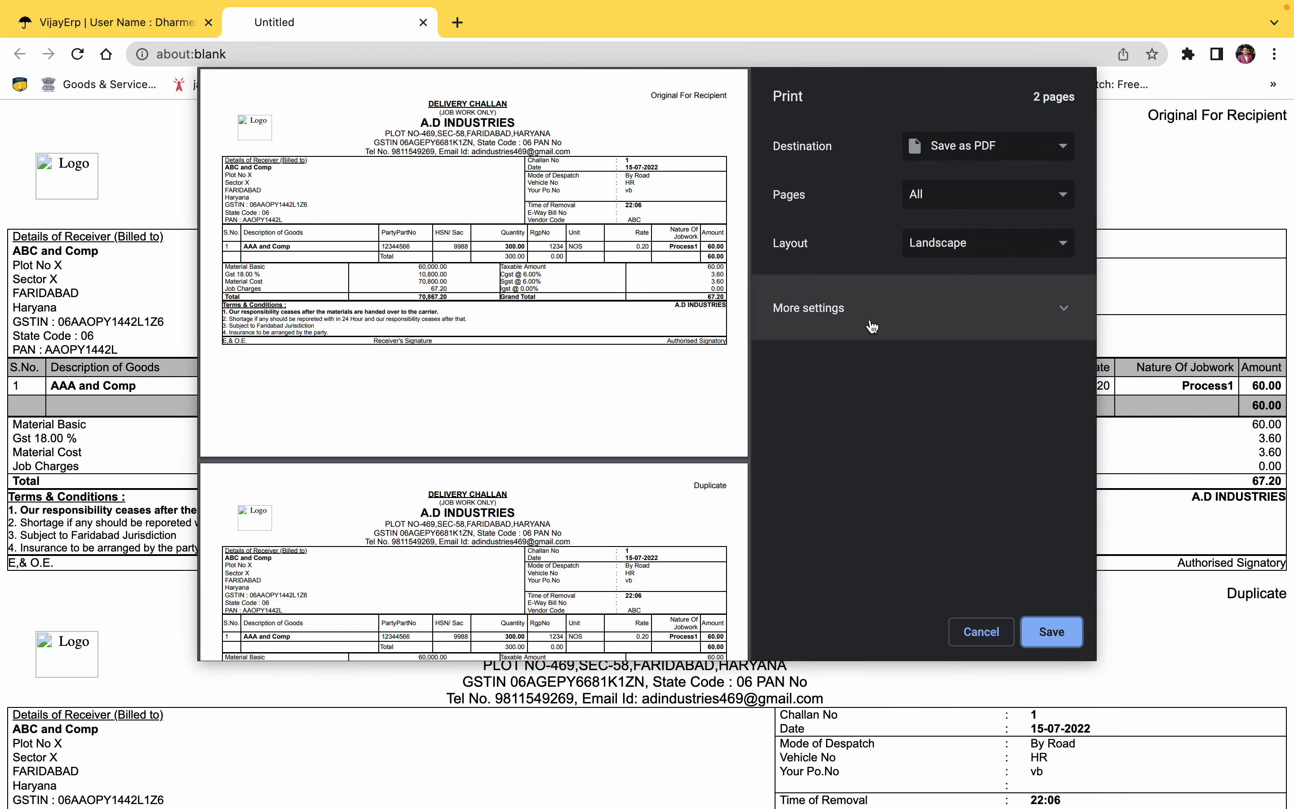
{"action": "left_click", "coordinate": [959, 250]}
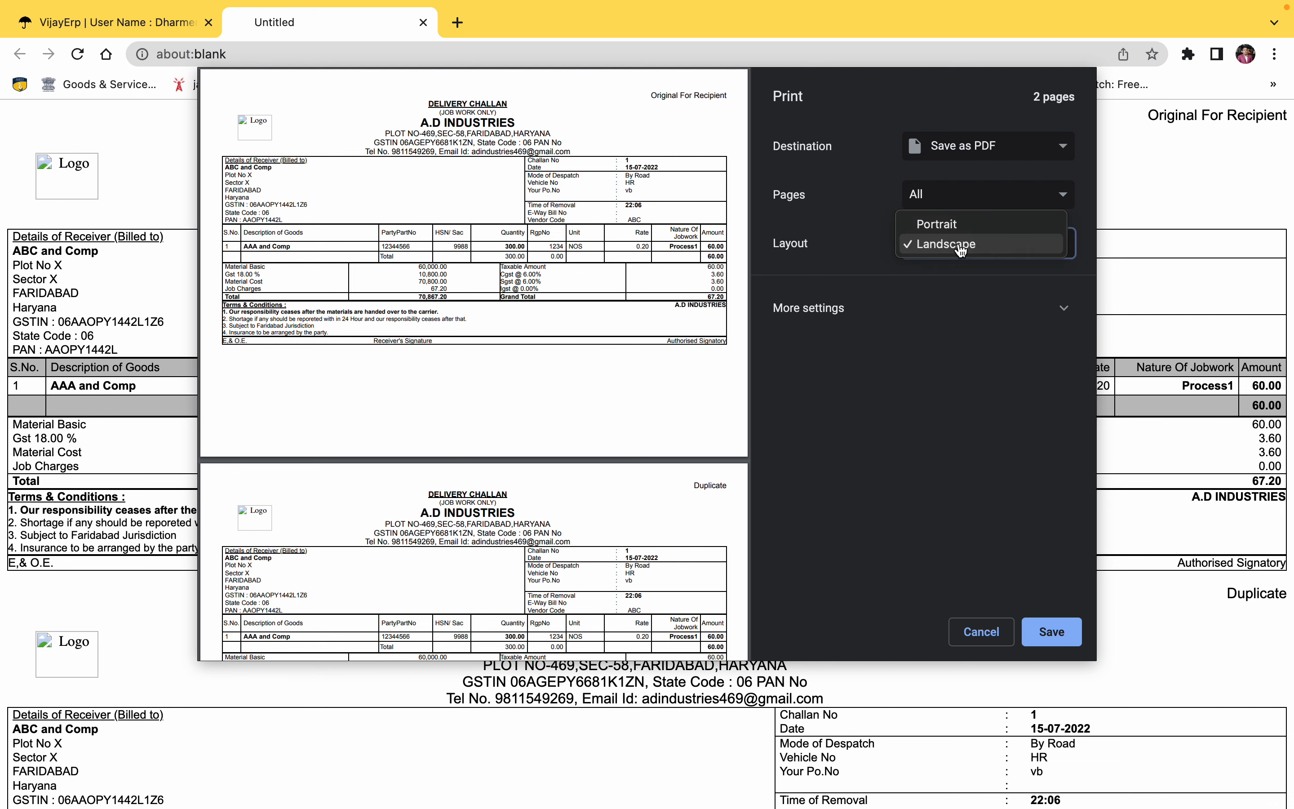
{"action": "left_click", "coordinate": [944, 224]}
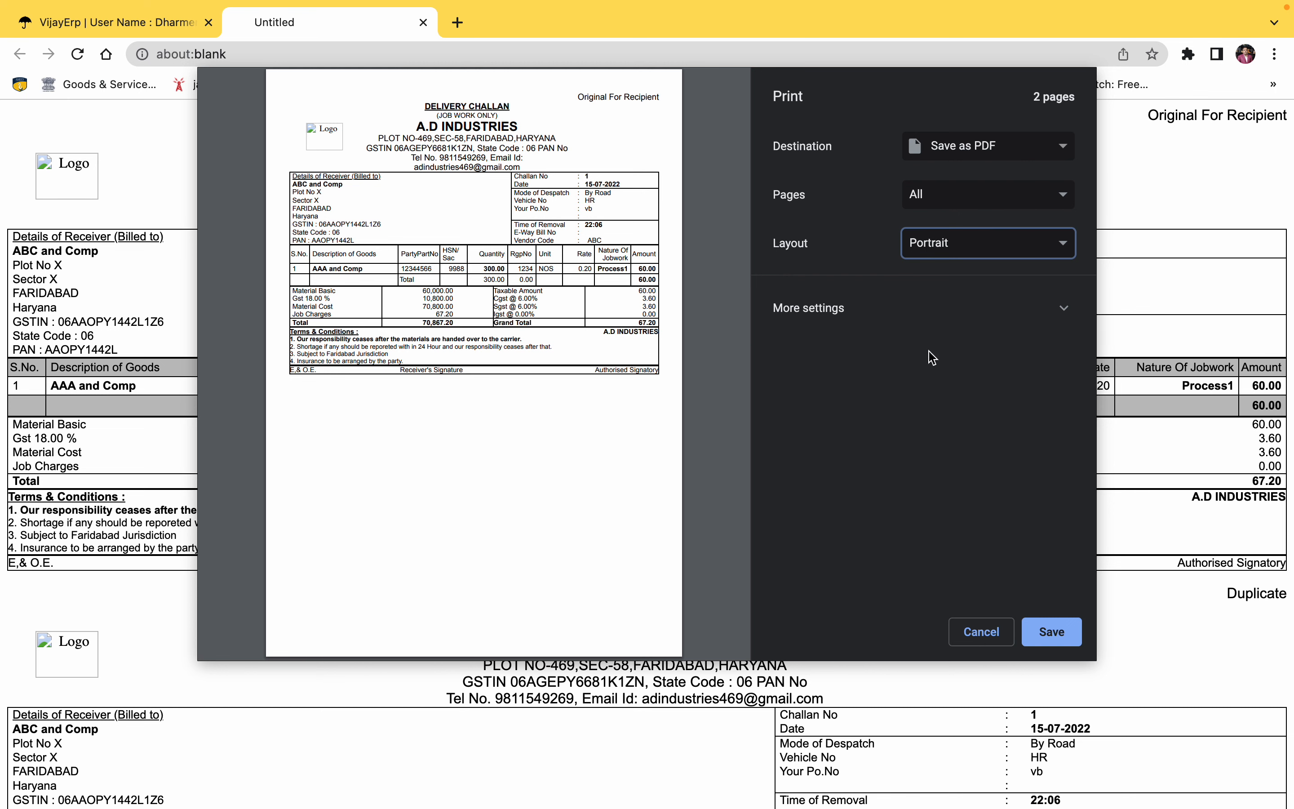
- Try custom print margins with a slightly wider right margin, then cancel printing and return to the challan list
{"action": "left_click", "coordinate": [1070, 299]}
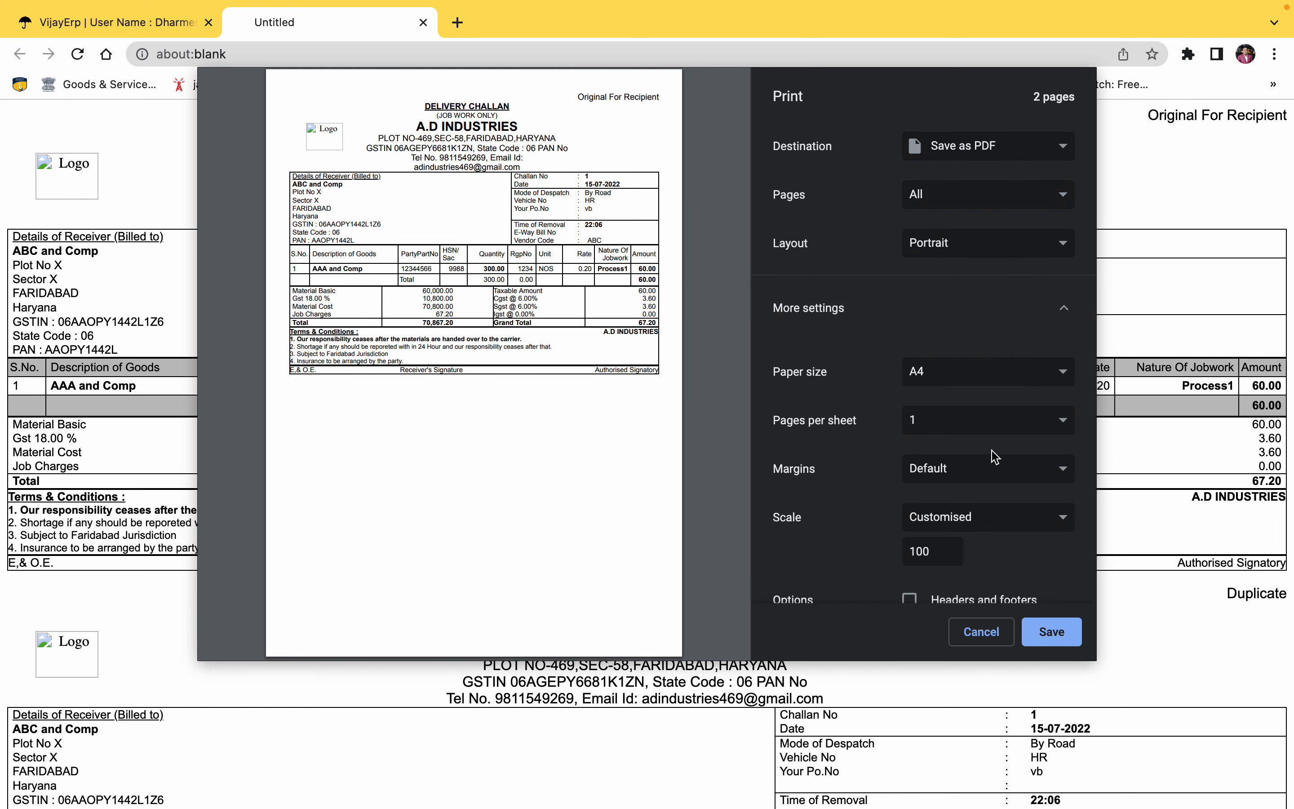
{"action": "scroll", "coordinate": [994, 456], "scroll_direction": "down", "scroll_amount": 2}
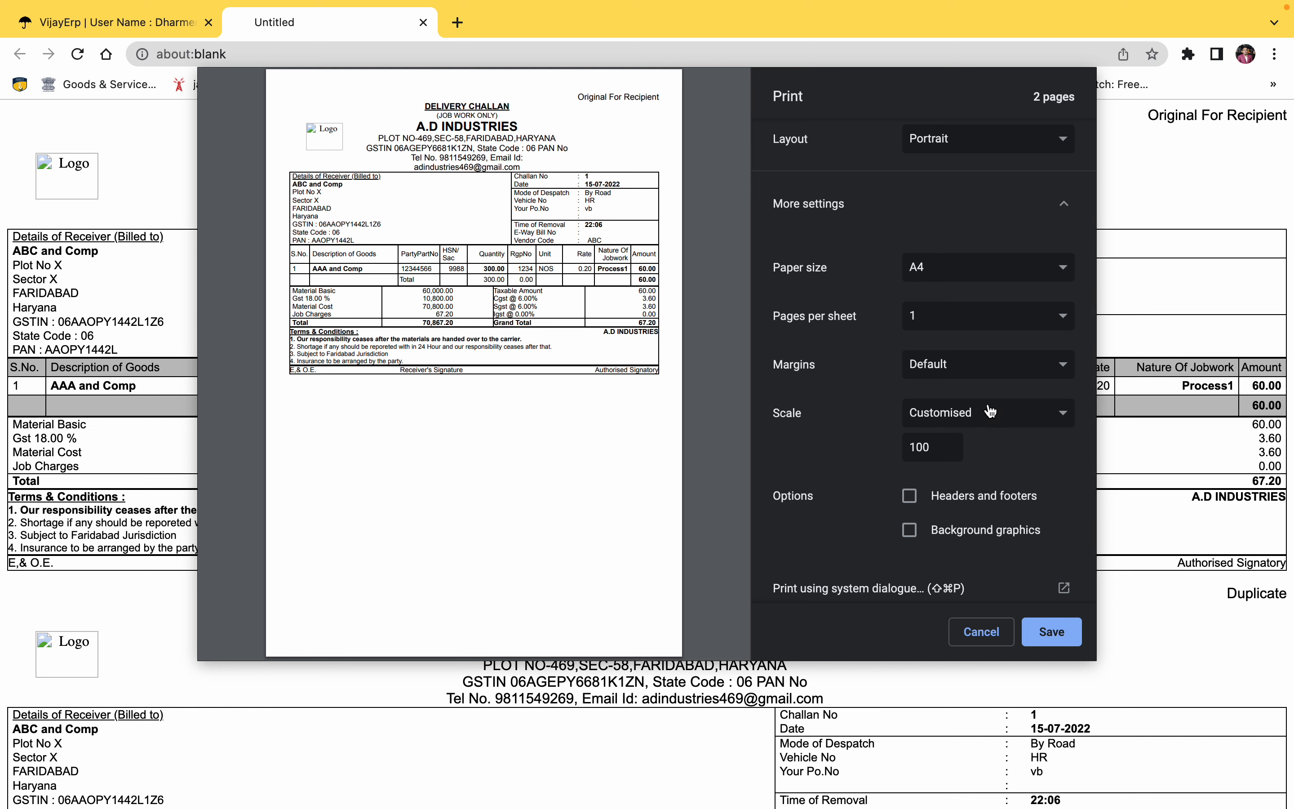
{"action": "left_click", "coordinate": [970, 365]}
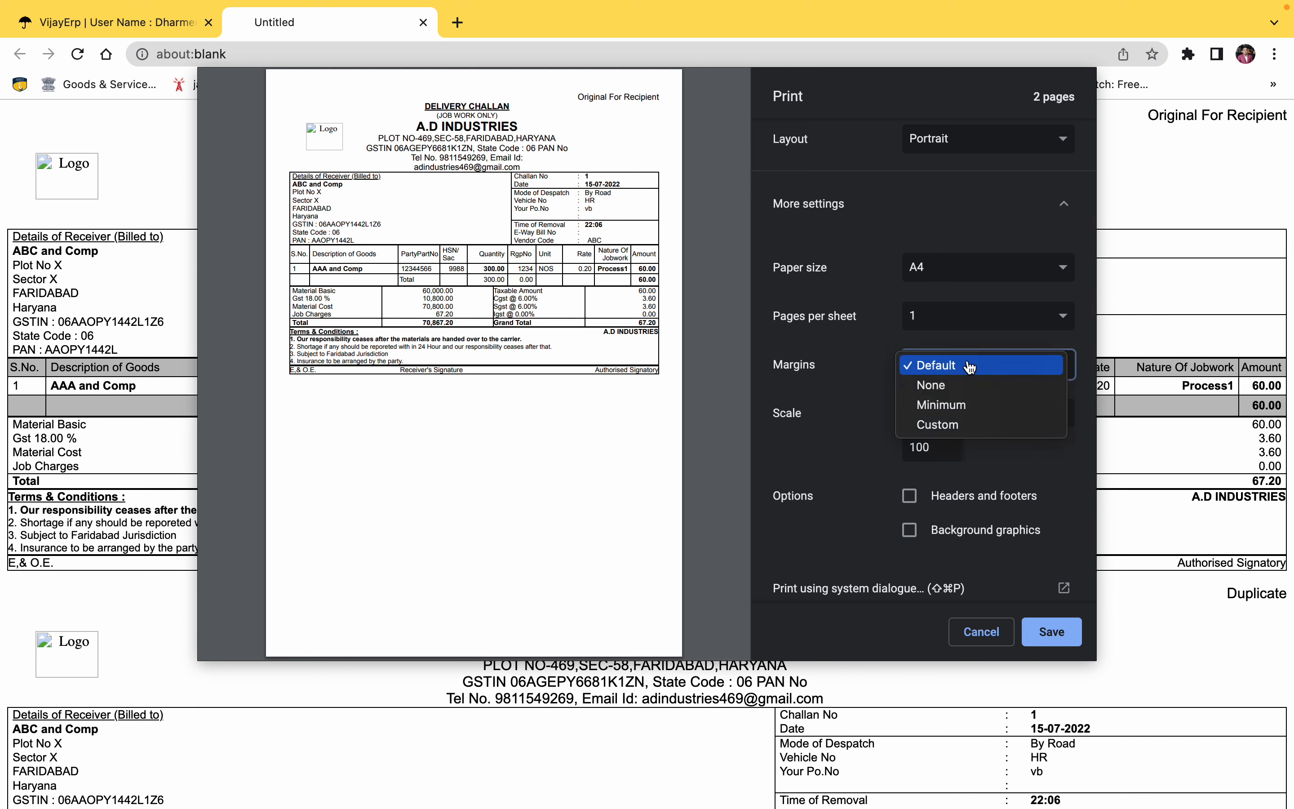
{"action": "left_click", "coordinate": [943, 425]}
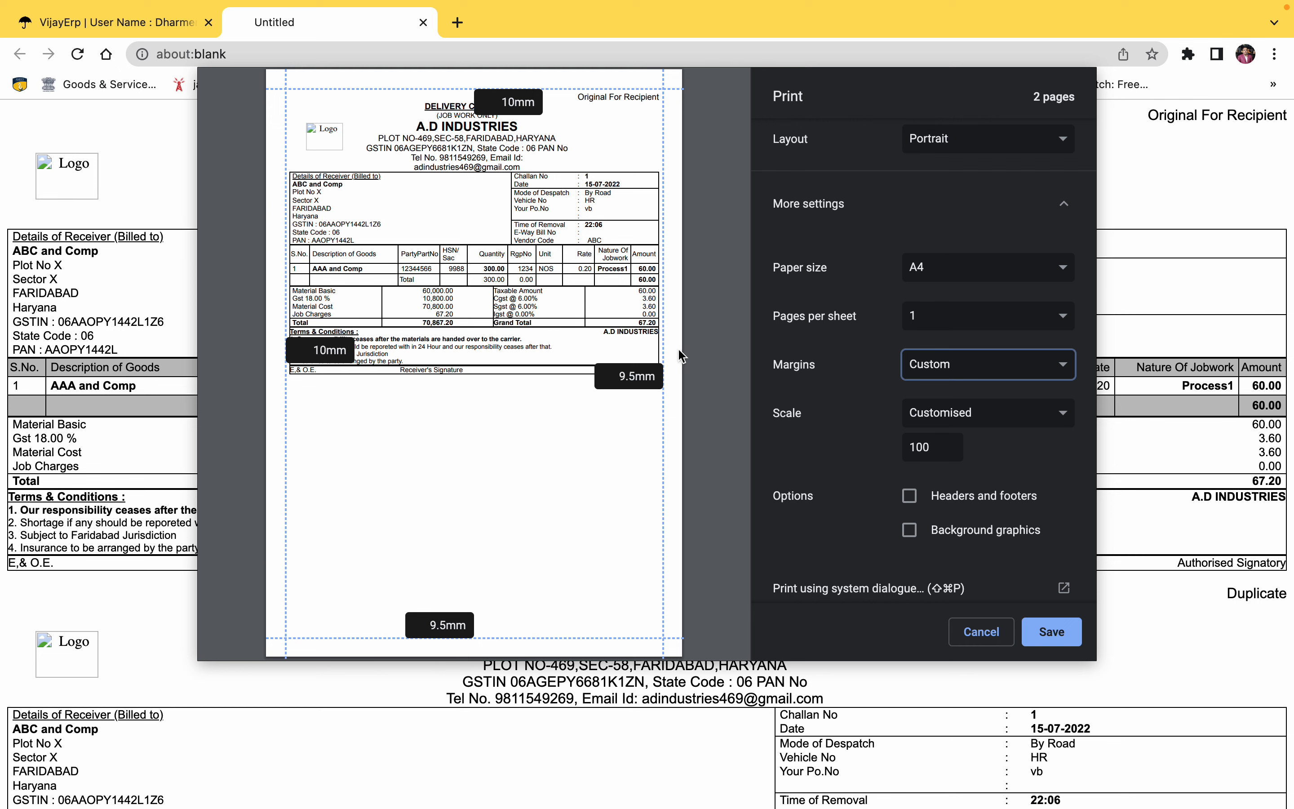
{"action": "left_click_drag", "start_coordinate": [664, 447], "coordinate": [656, 461]}
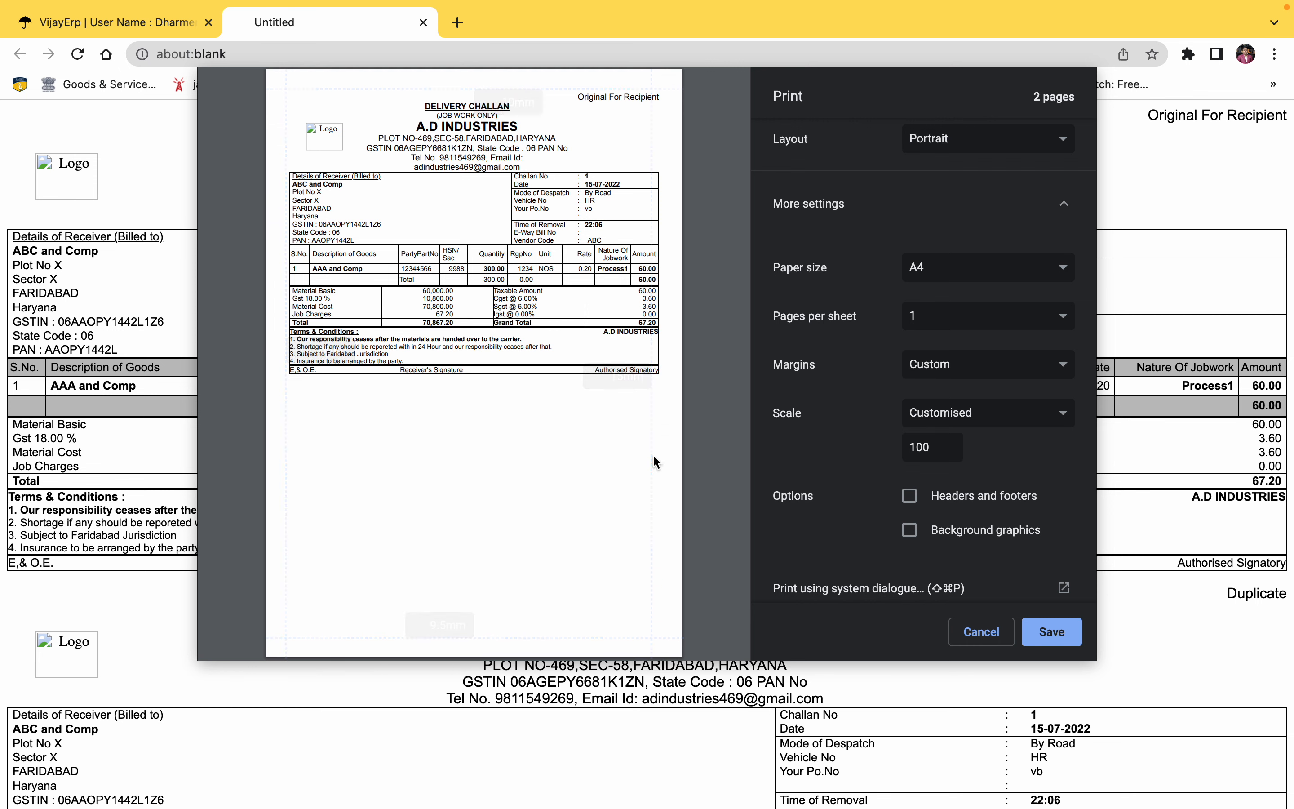
{"action": "left_click", "coordinate": [983, 632]}
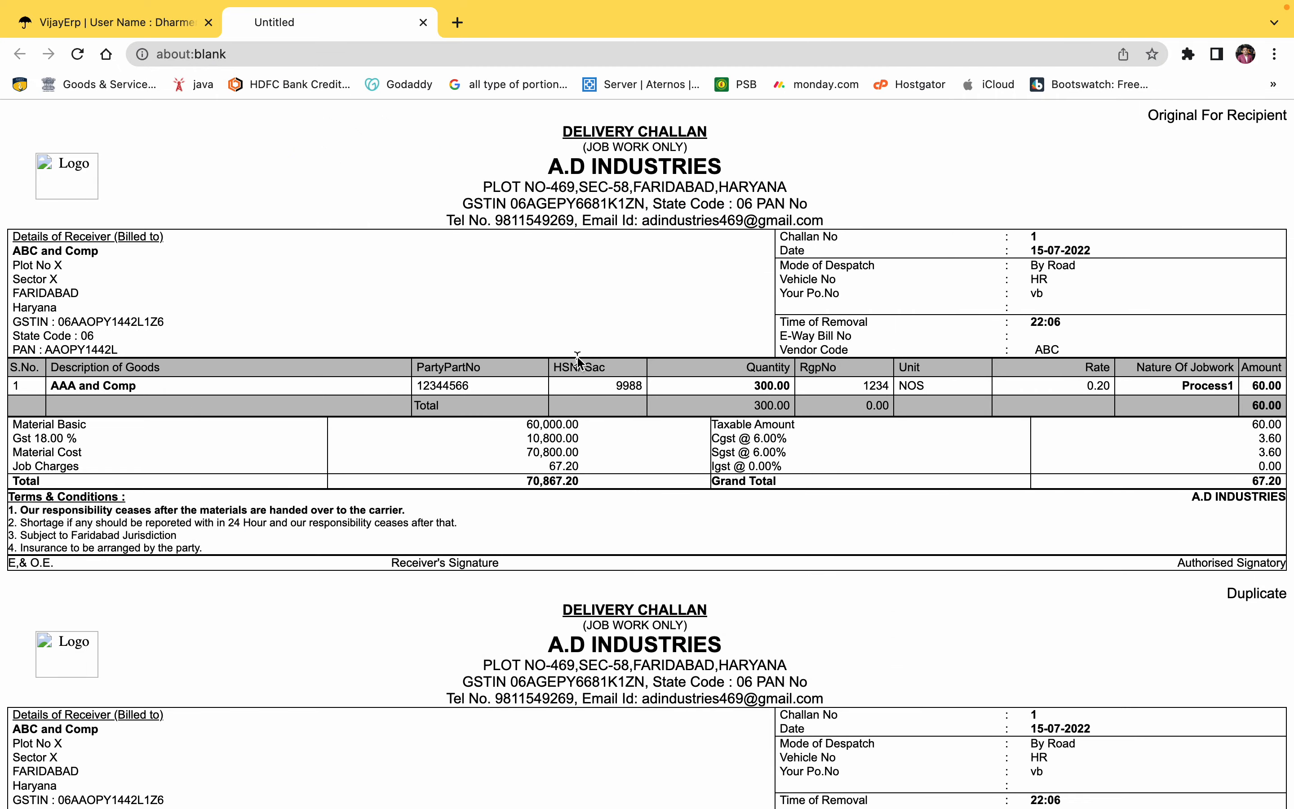
{"action": "left_click", "coordinate": [423, 22]}
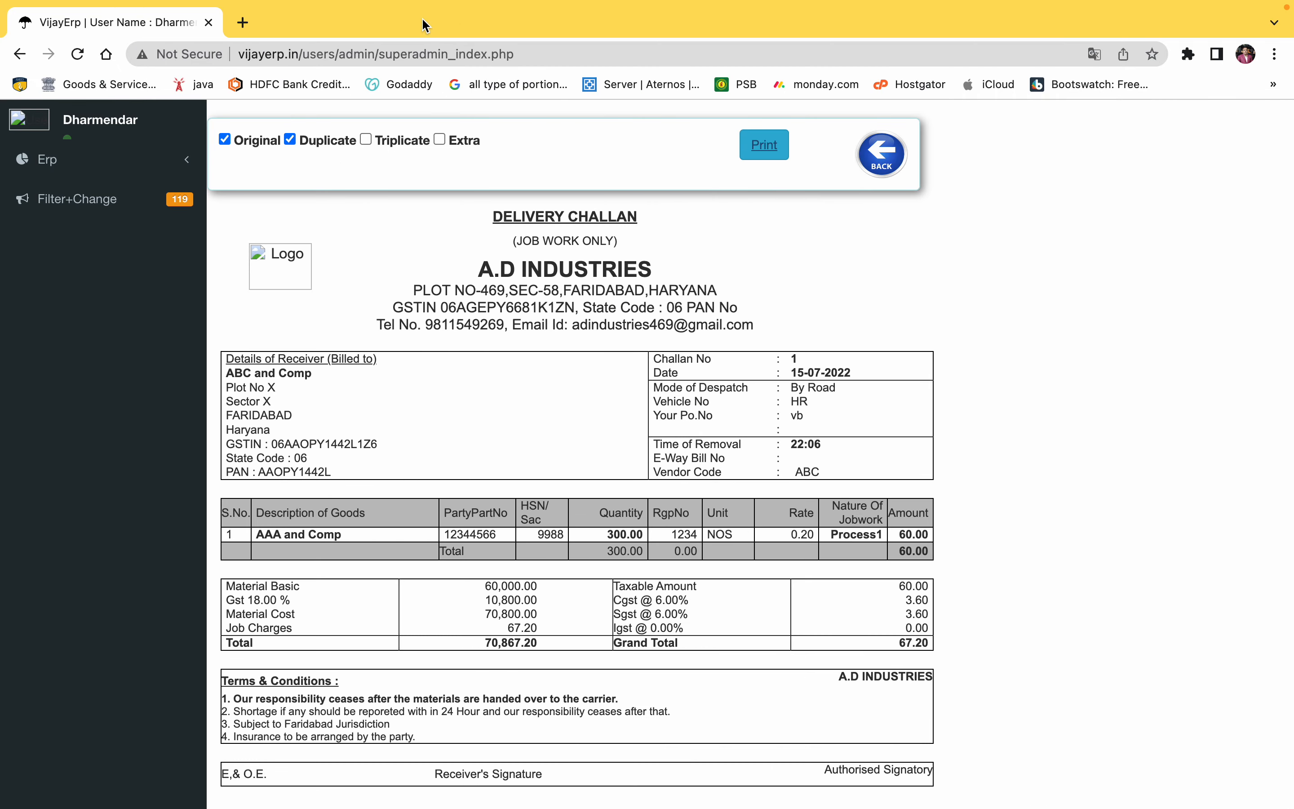
{"action": "left_click", "coordinate": [871, 159]}
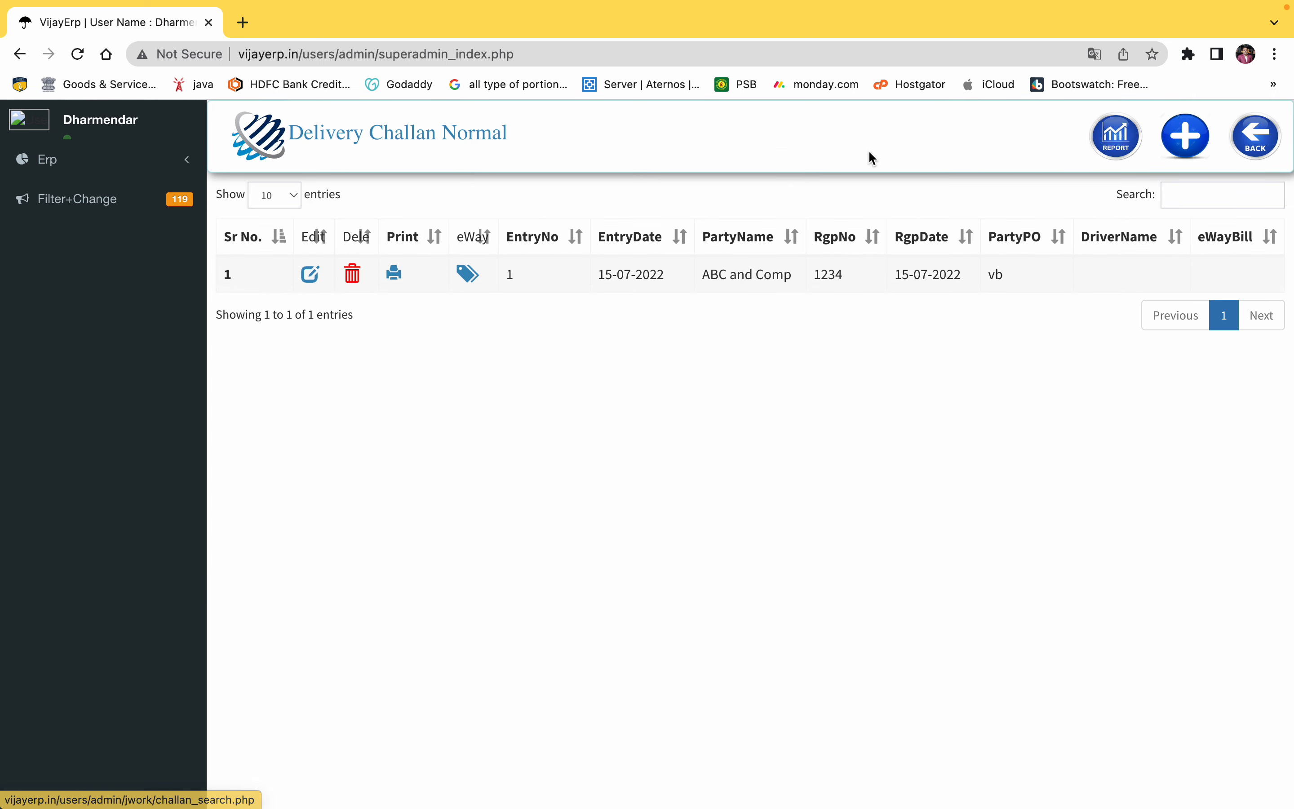
- Start a new job-work invoice against challan, billed to ABC and Comp under PO vb
{"action": "left_click", "coordinate": [1243, 148]}
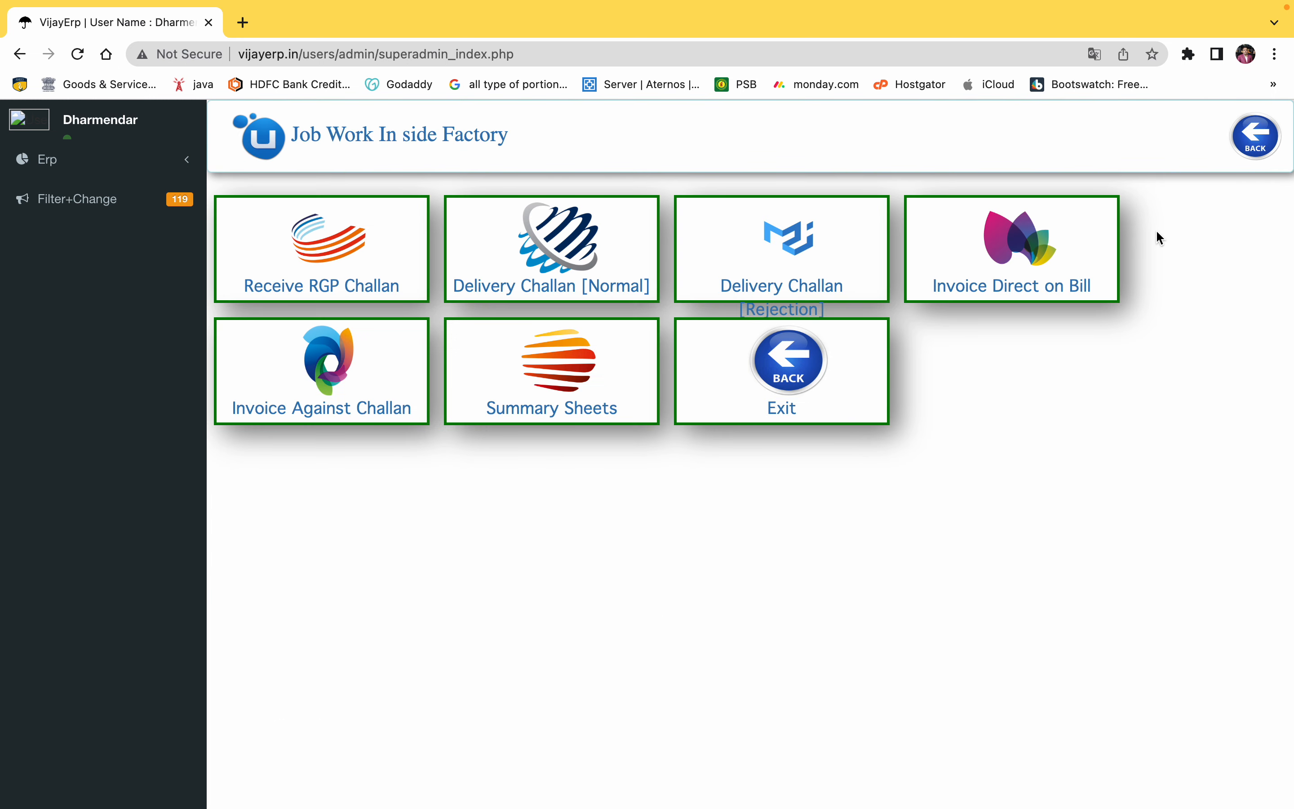
{"action": "left_click", "coordinate": [326, 353]}
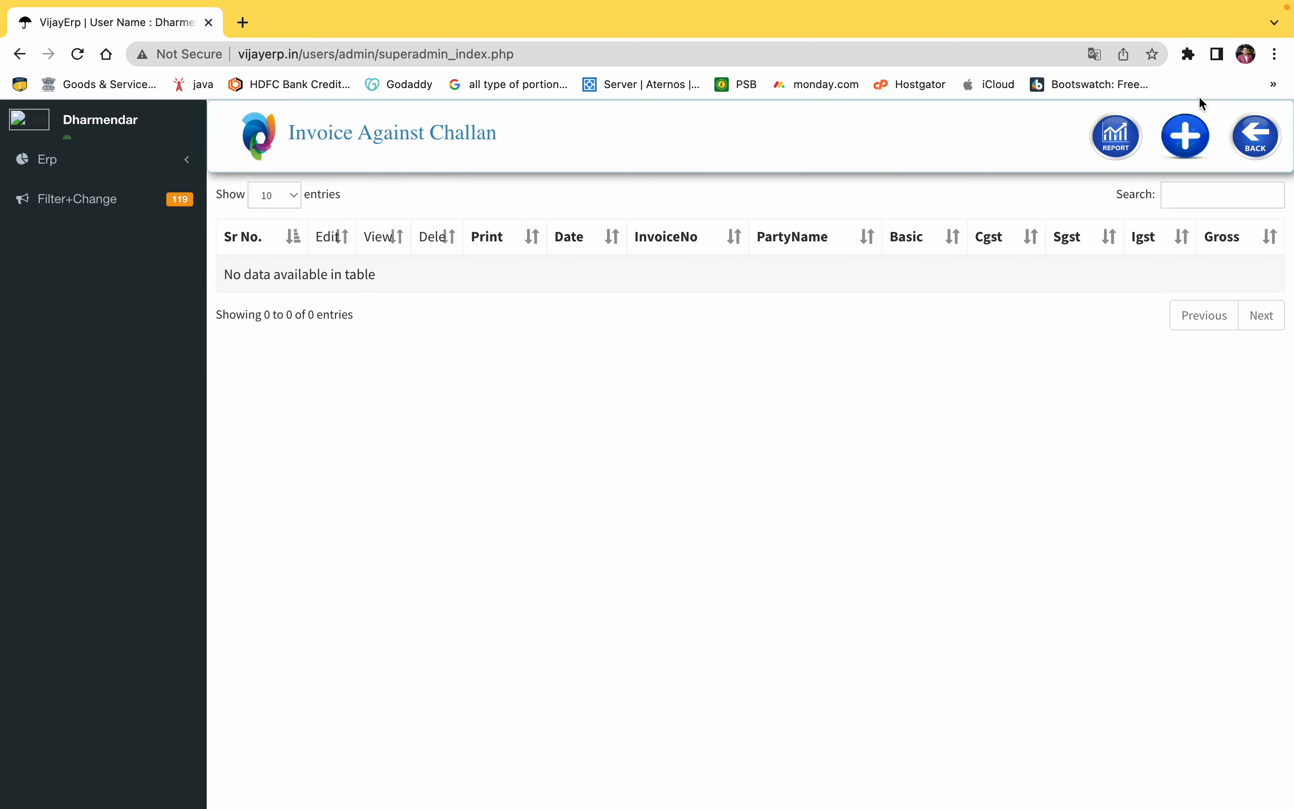
{"action": "left_click", "coordinate": [1192, 152]}
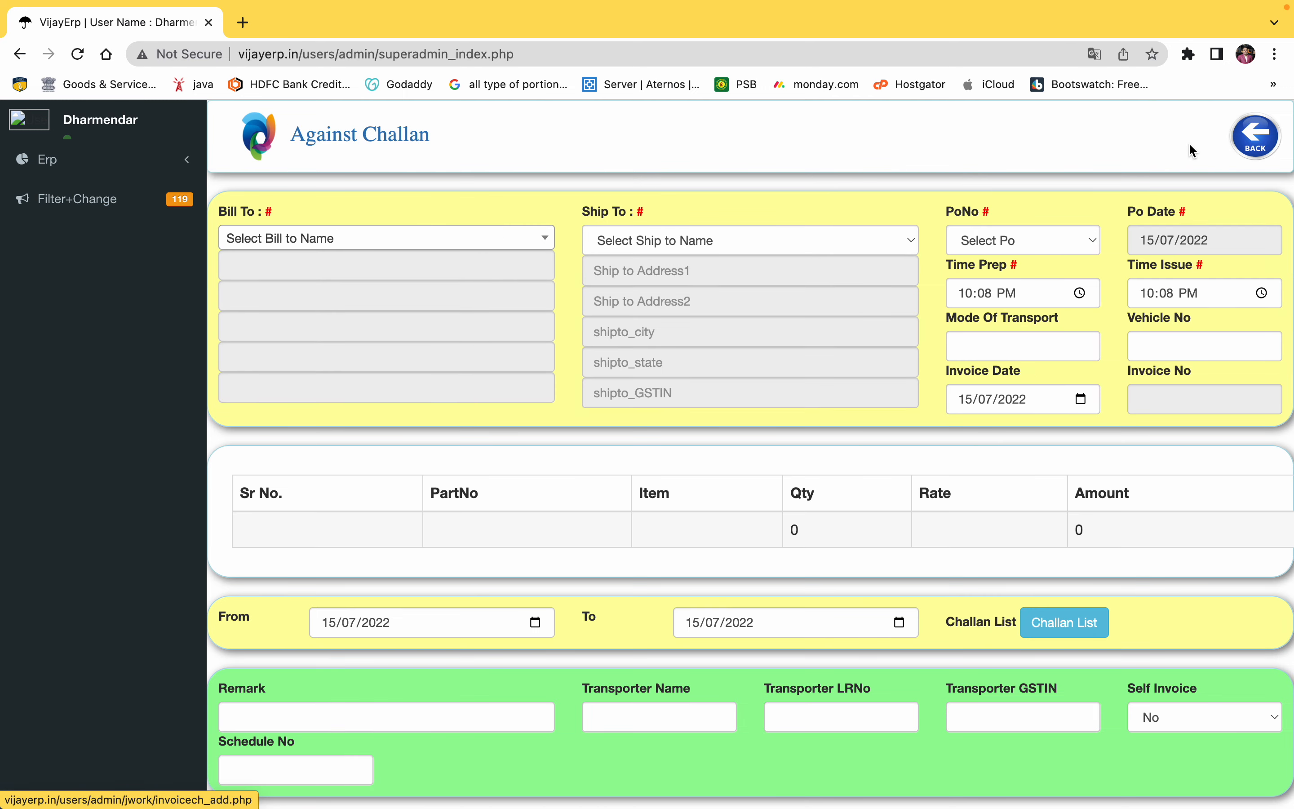
{"action": "left_click", "coordinate": [512, 249]}
{"action": "left_click", "coordinate": [374, 327]}
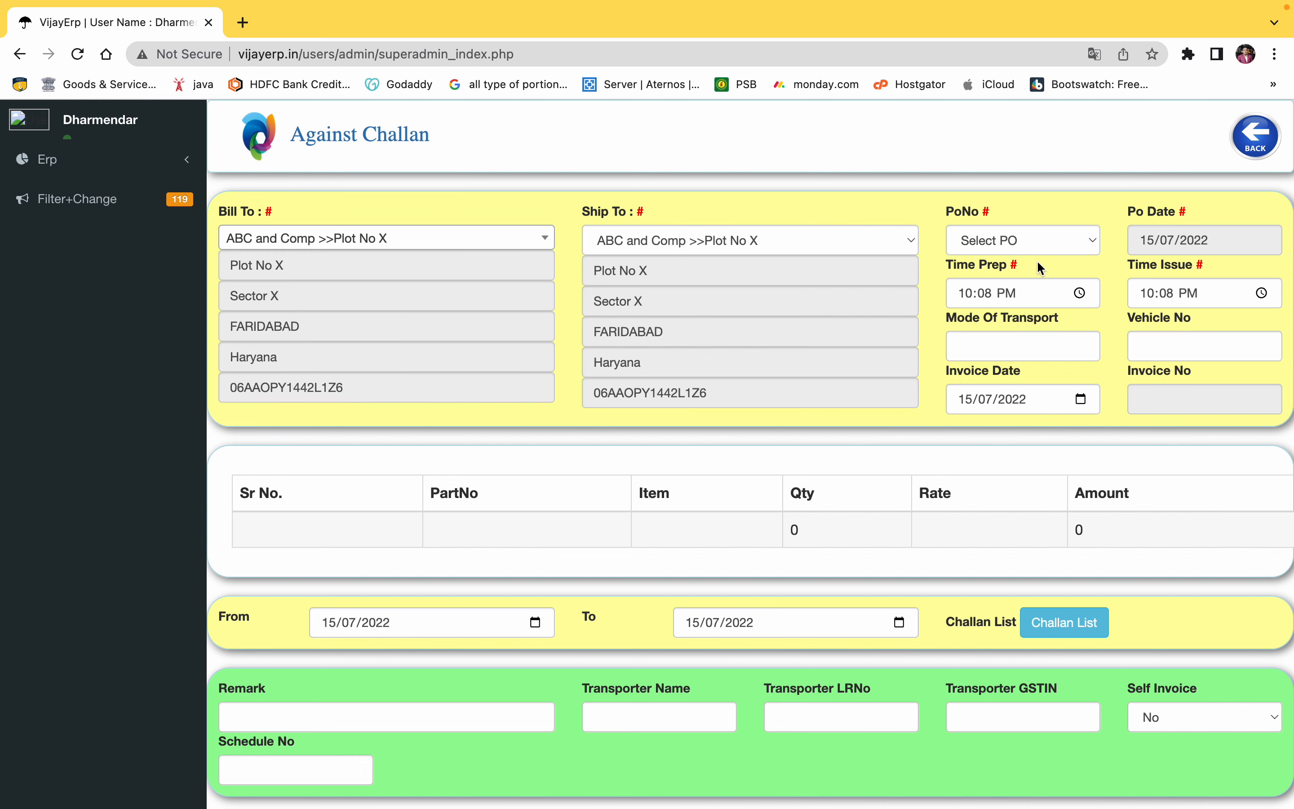
{"action": "left_click", "coordinate": [1066, 249]}
{"action": "left_click", "coordinate": [1042, 262]}
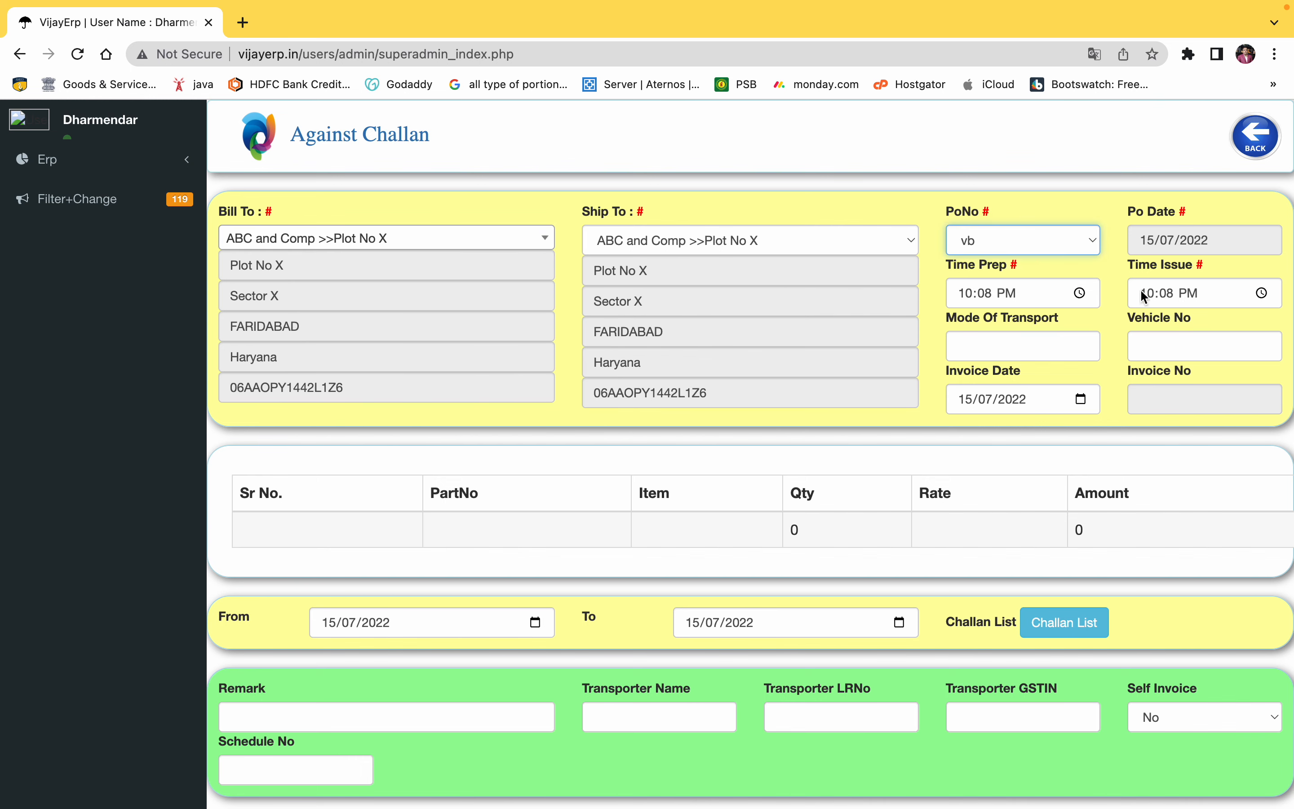
- Set the invoice's mode of transport to By Road and the vehicle number to HR
{"action": "scroll", "coordinate": [1154, 322], "scroll_direction": "down", "scroll_amount": 5}
{"action": "scroll", "coordinate": [1154, 322], "scroll_direction": "up", "scroll_amount": 3}
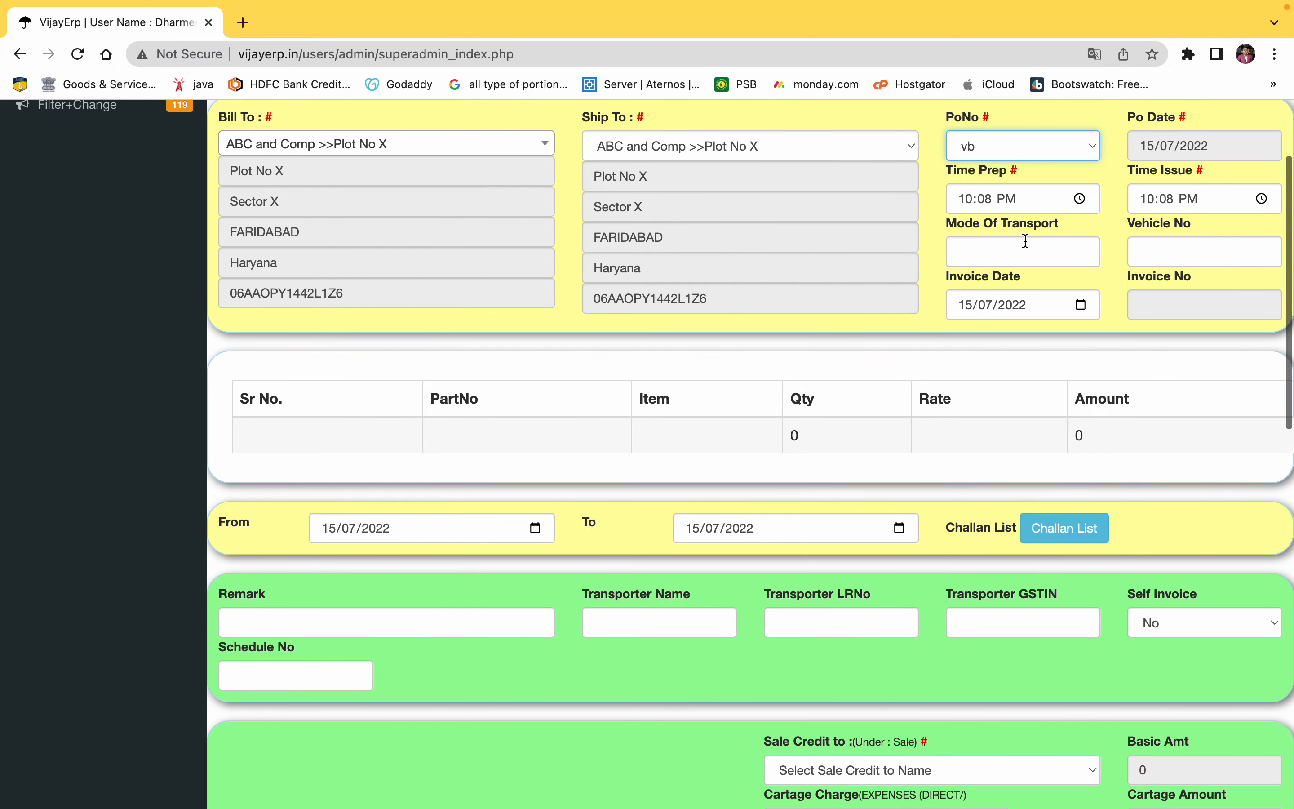
{"action": "left_click", "coordinate": [1025, 241]}
{"action": "left_click", "coordinate": [1038, 292]}
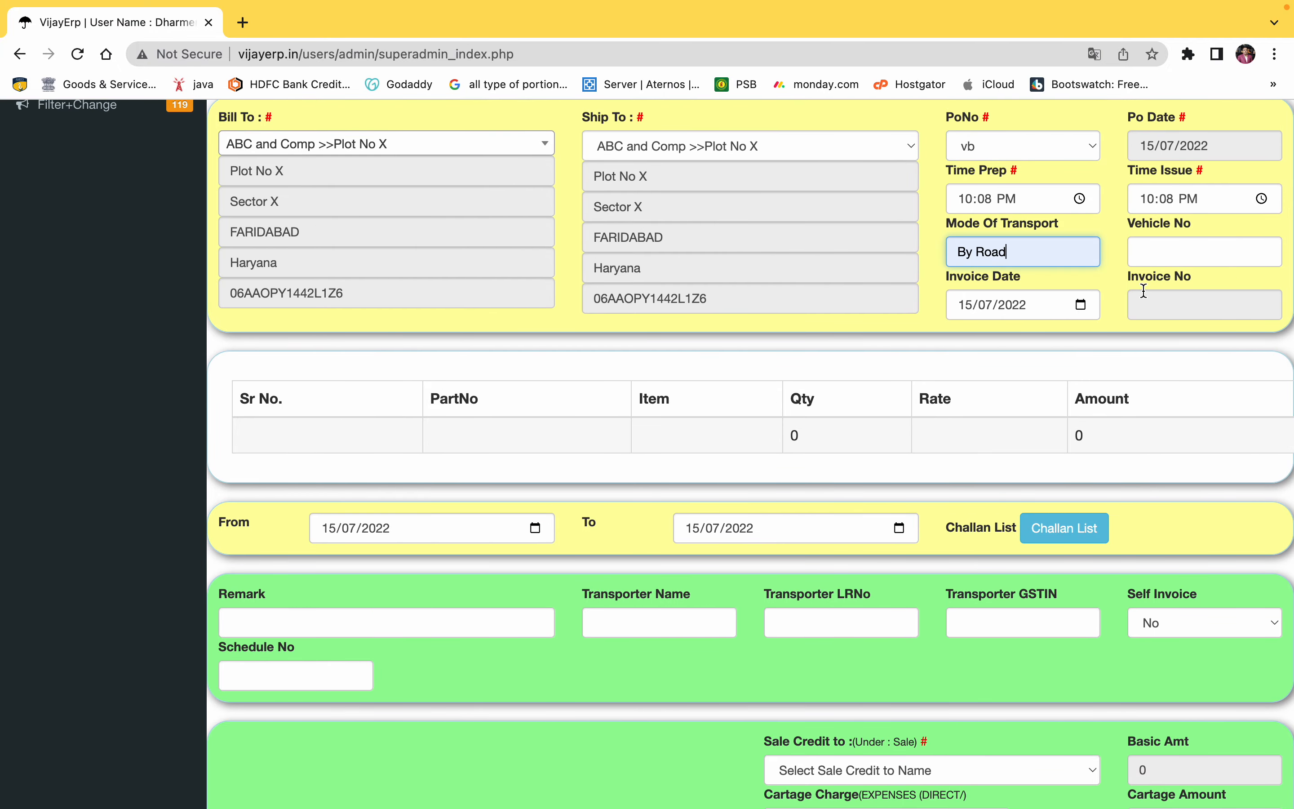
{"action": "left_click", "coordinate": [1198, 249]}
{"action": "left_click", "coordinate": [1203, 300]}
{"action": "scroll", "coordinate": [991, 300], "scroll_direction": "down", "scroll_amount": 3}
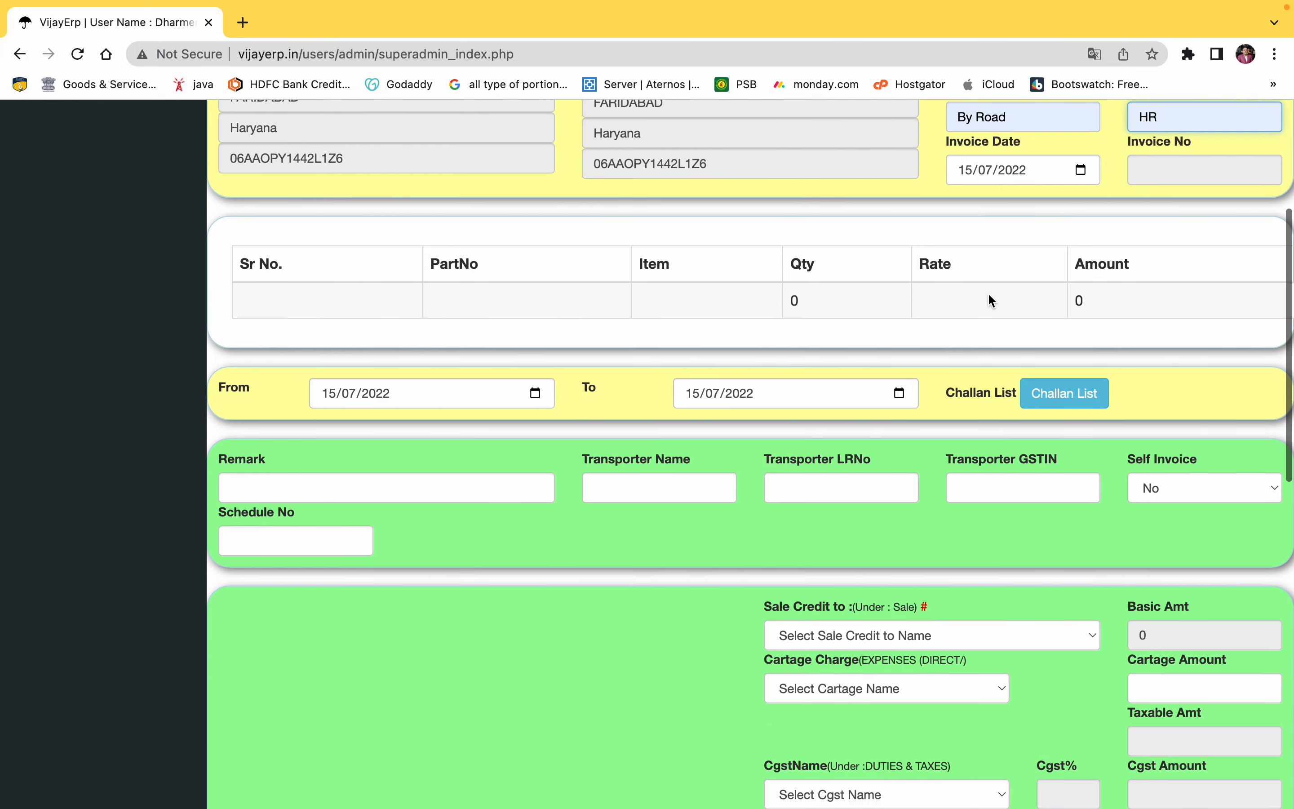
- List the challans dated 15/07/2022 and add the challan for item AAA to the invoice
{"action": "scroll", "coordinate": [987, 292], "scroll_direction": "down", "scroll_amount": 2}
{"action": "left_click", "coordinate": [327, 317]}
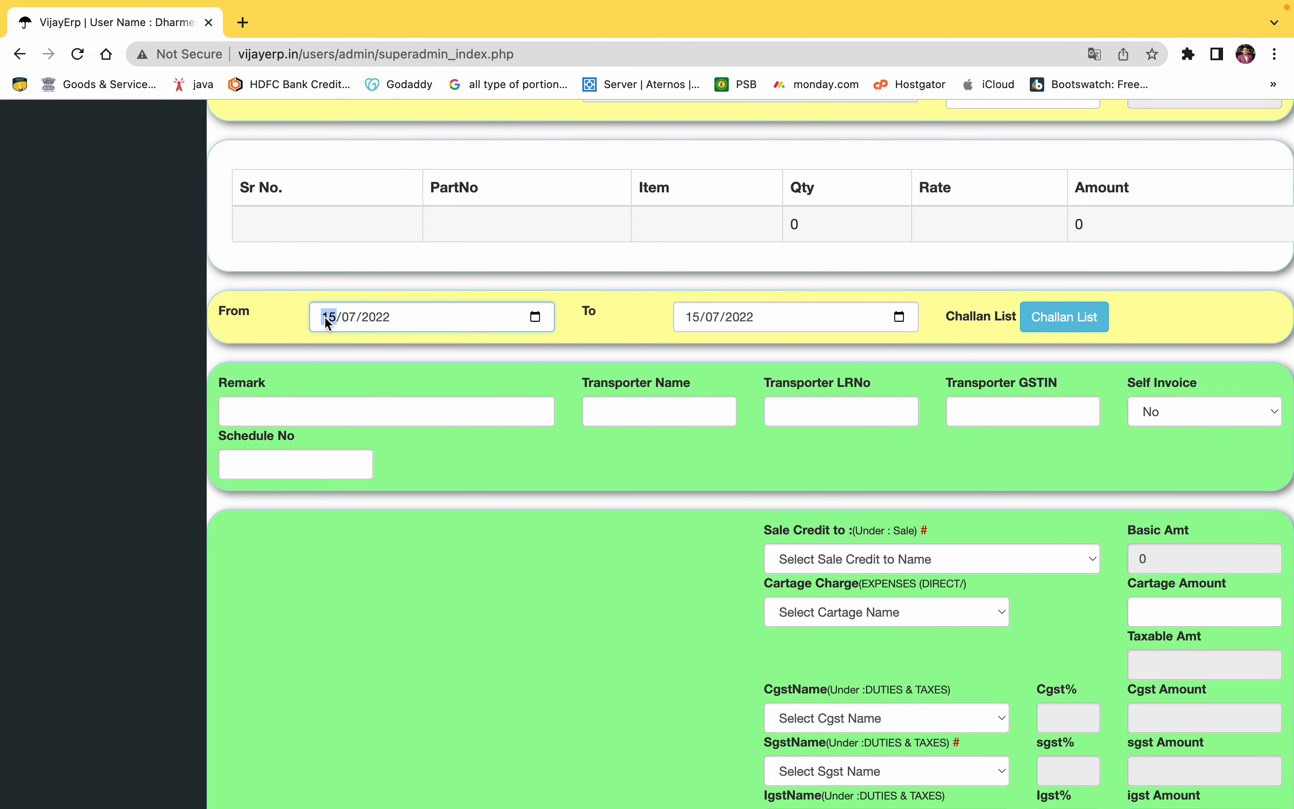
{"action": "left_click", "coordinate": [699, 316]}
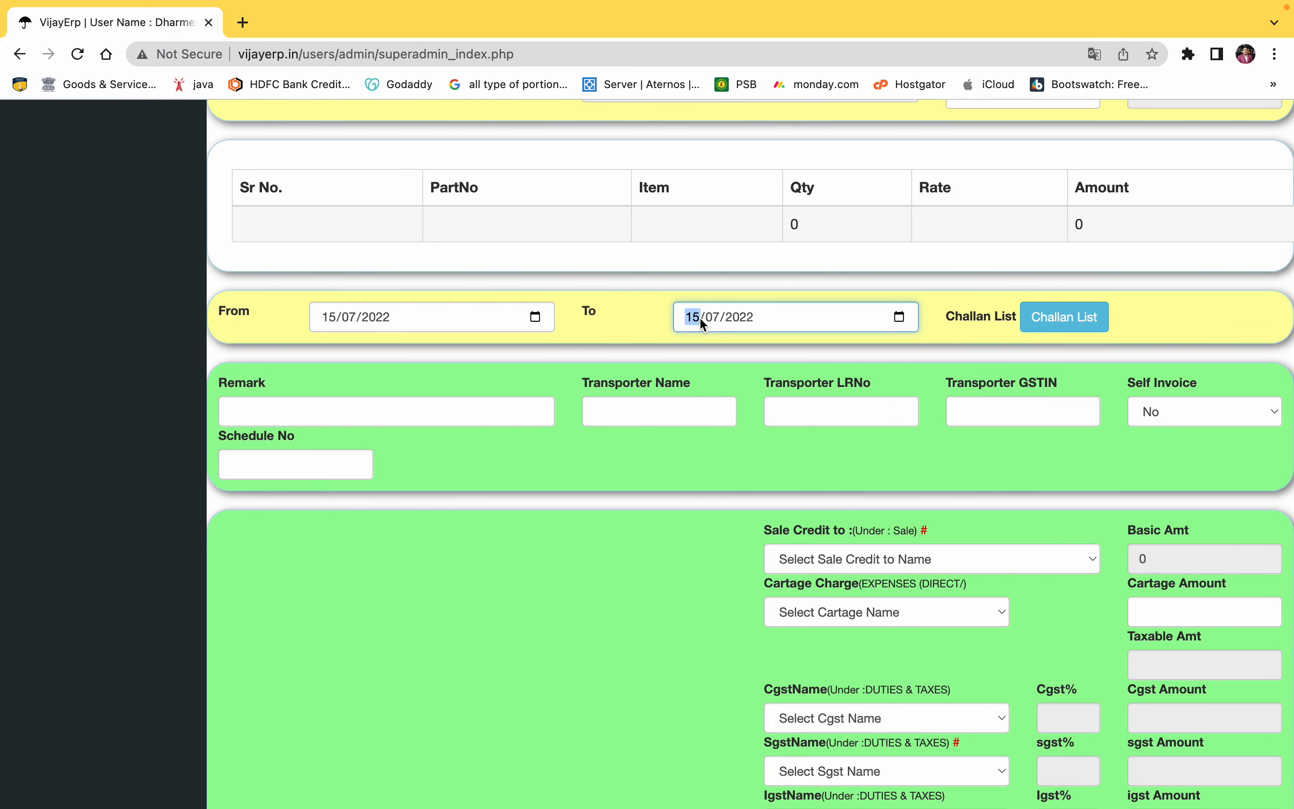
{"action": "left_click", "coordinate": [1063, 315]}
{"action": "scroll", "coordinate": [1063, 316], "scroll_direction": "up", "scroll_amount": 3}
{"action": "scroll", "coordinate": [1061, 325], "scroll_direction": "up", "scroll_amount": 3}
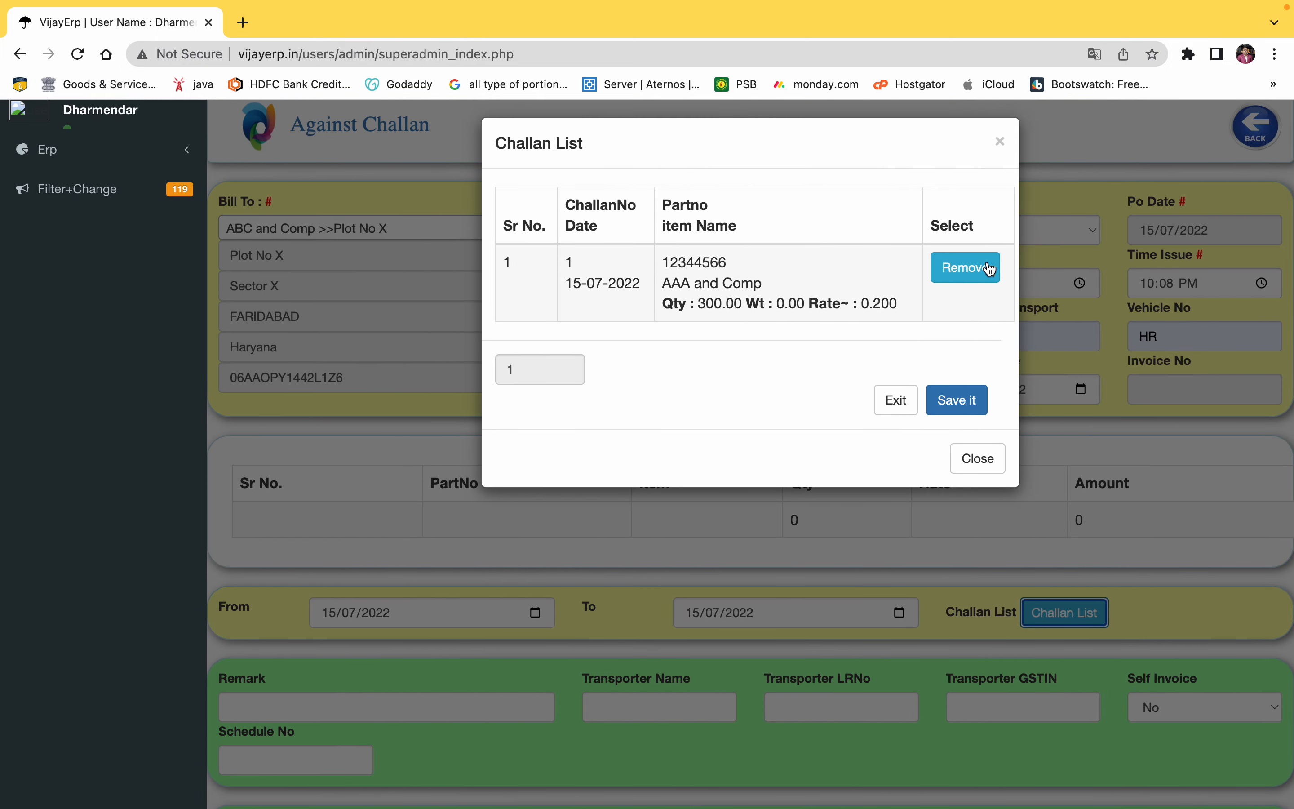
{"action": "left_click", "coordinate": [964, 401]}
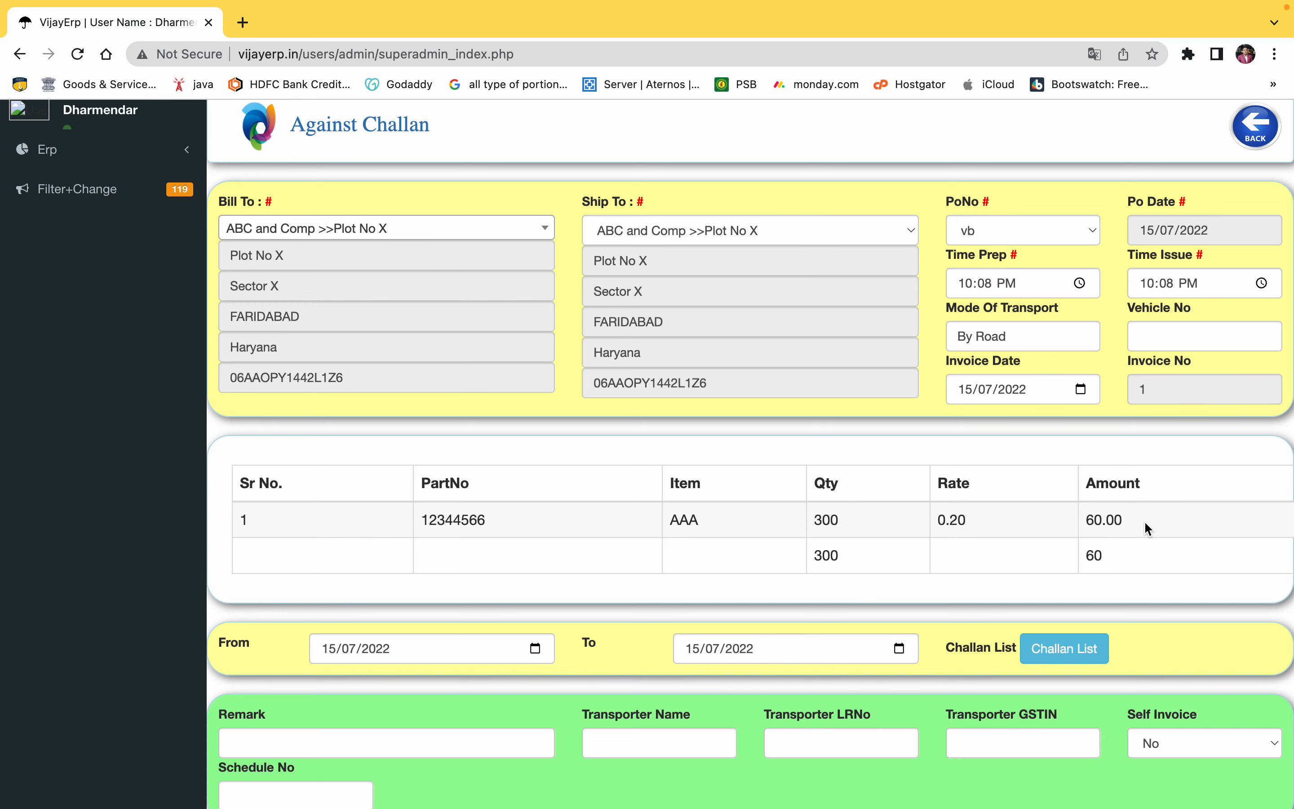
- Apply CGST @ 6% and SGST @ 6% to the invoice and save it
{"action": "scroll", "coordinate": [1144, 527], "scroll_direction": "down", "scroll_amount": 6}
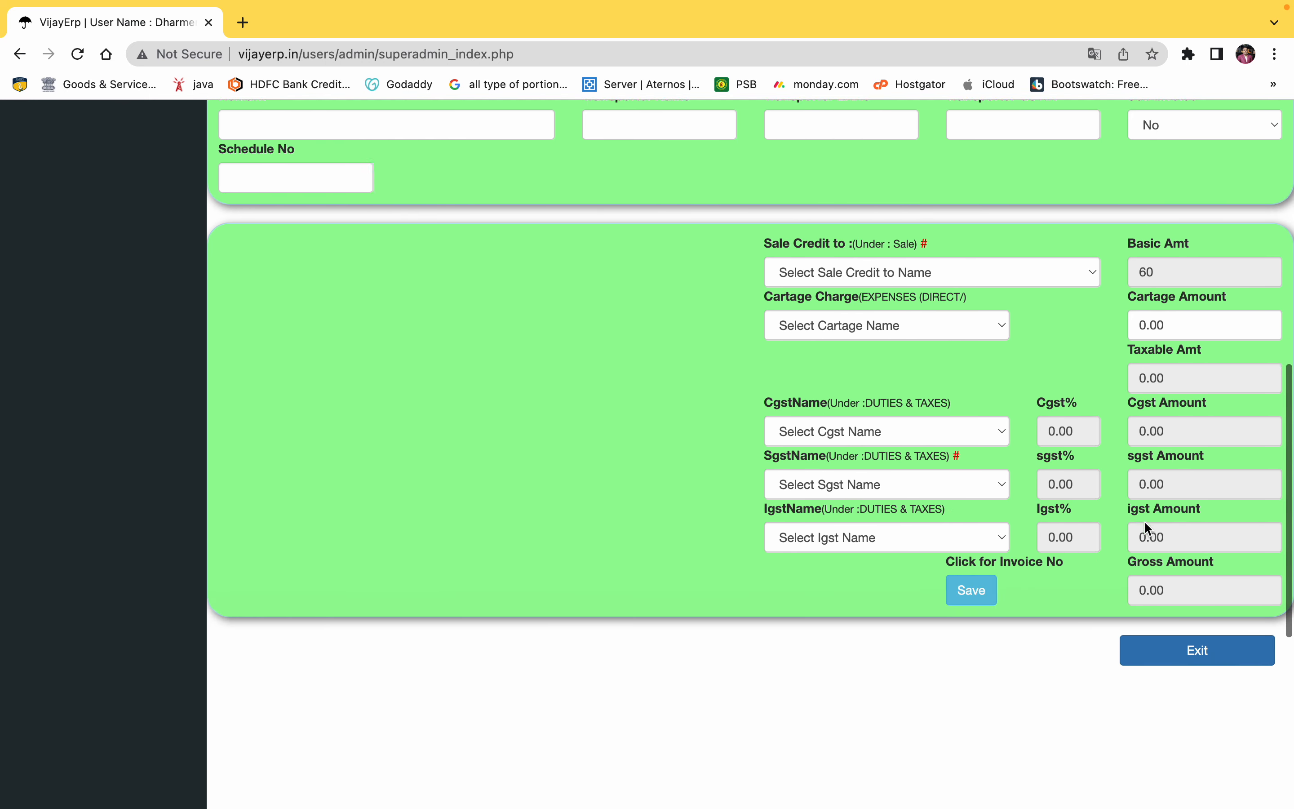
{"action": "left_click", "coordinate": [908, 412]}
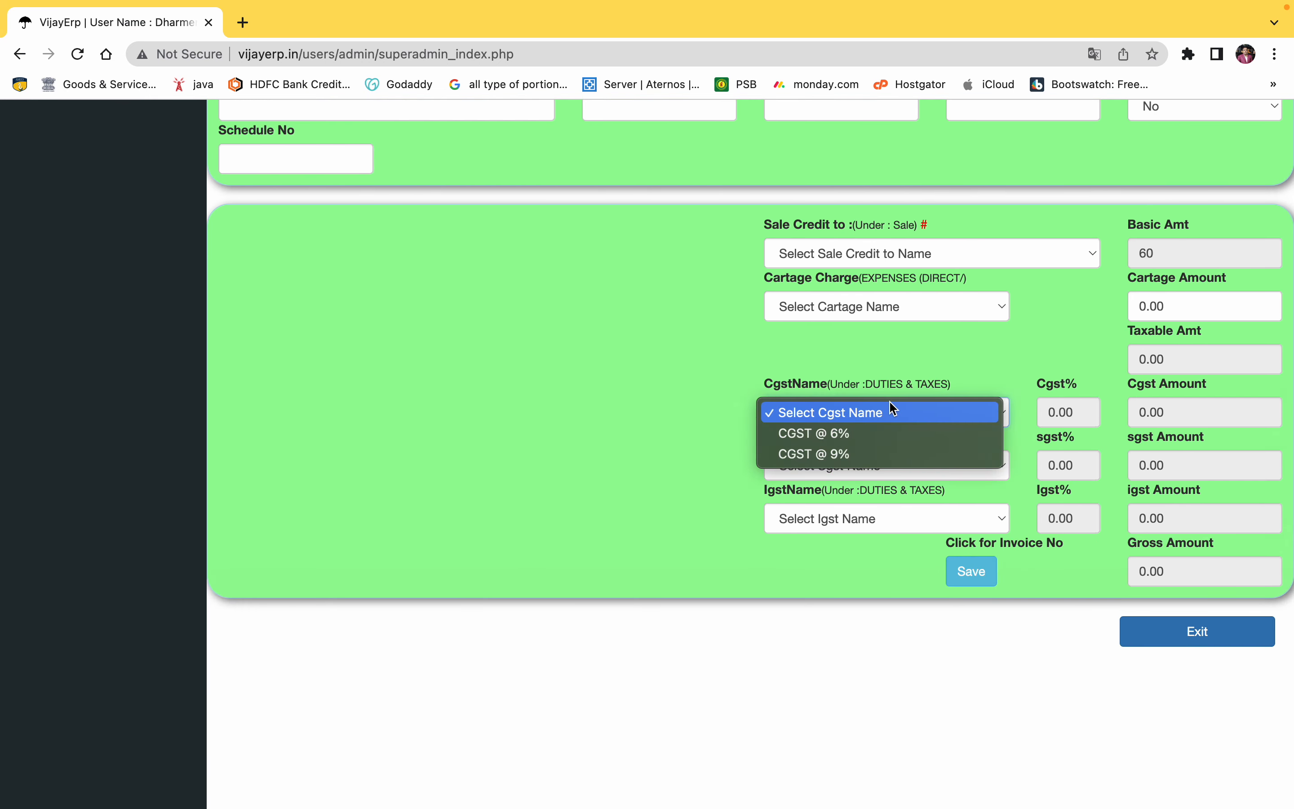
{"action": "left_click", "coordinate": [843, 433]}
{"action": "left_click", "coordinate": [821, 464]}
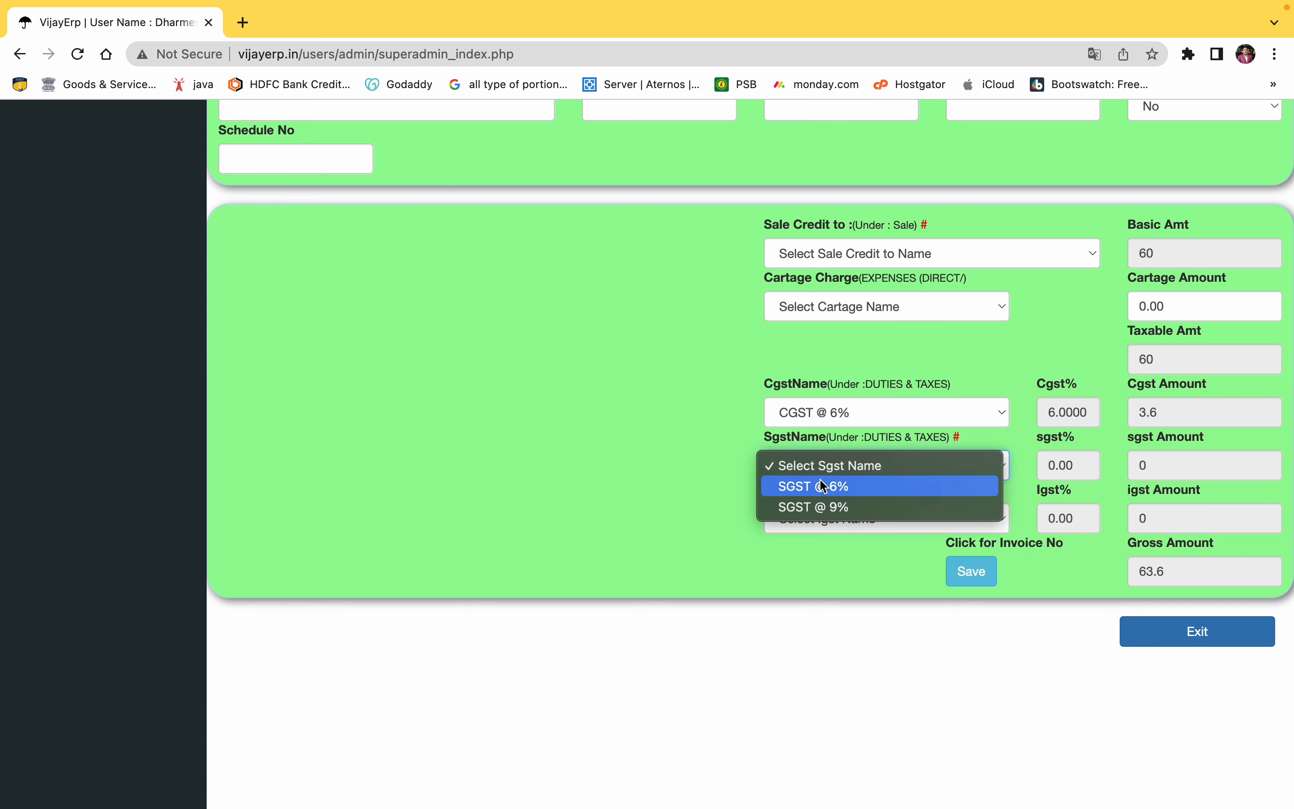
{"action": "left_click", "coordinate": [823, 486]}
{"action": "left_click", "coordinate": [972, 570]}
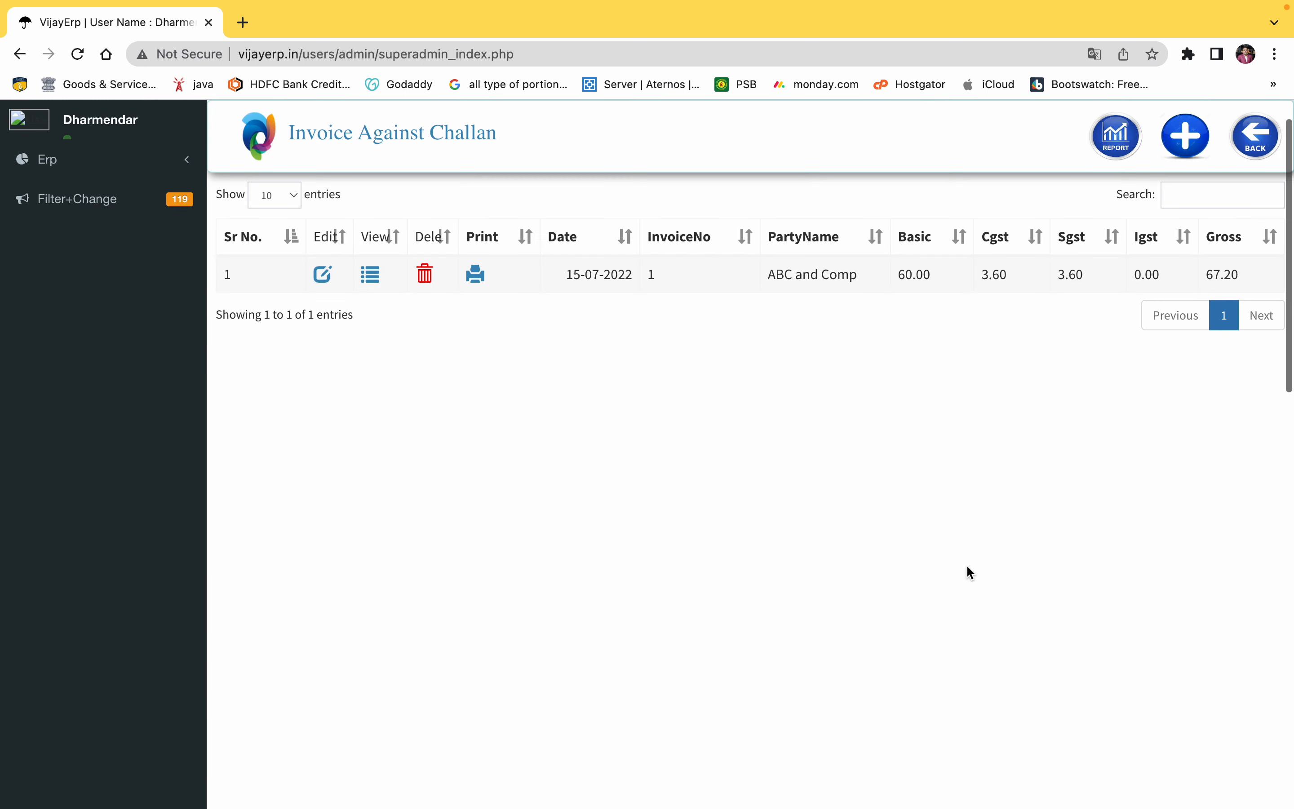
- Preview the tax invoice for printing with only the Original and Duplicate copies, then cancel printing and return to the invoice list
{"action": "left_click", "coordinate": [476, 274]}
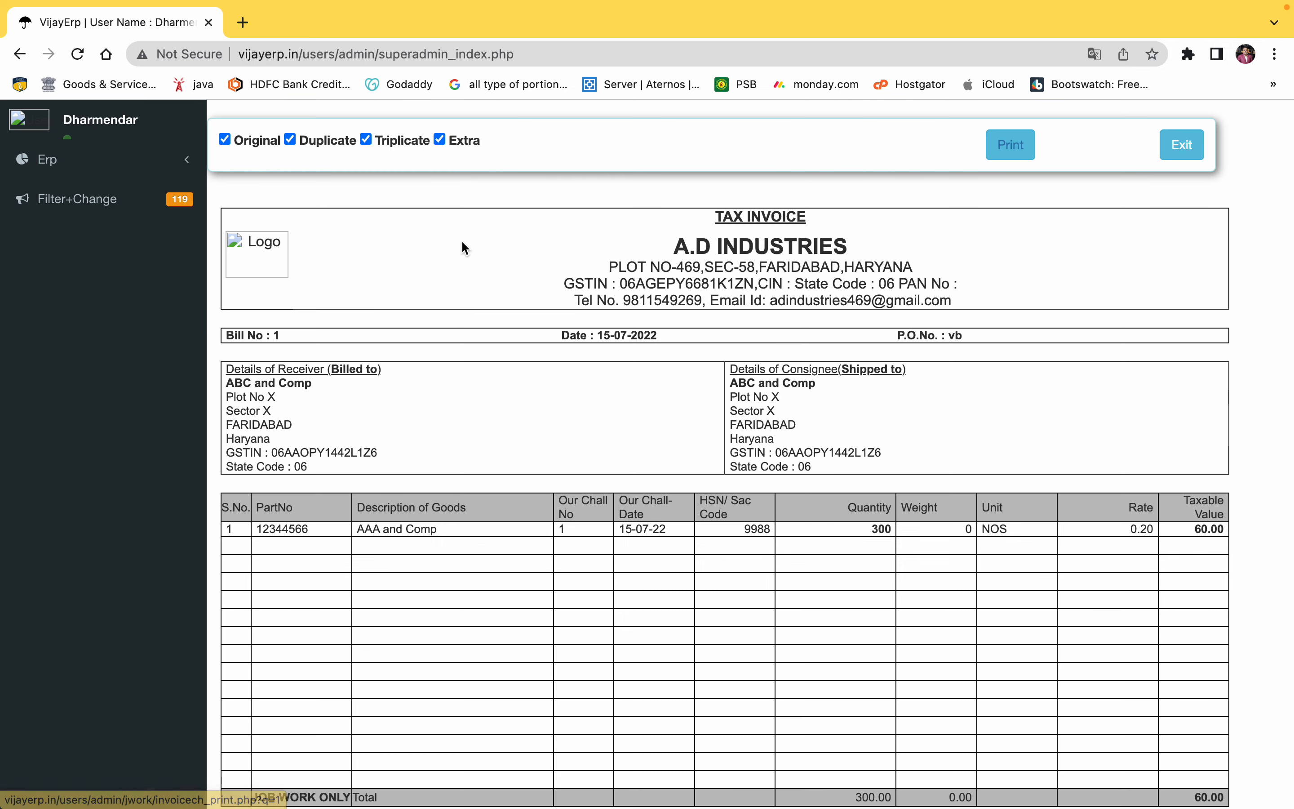
{"action": "left_click", "coordinate": [440, 138]}
{"action": "left_click", "coordinate": [366, 140]}
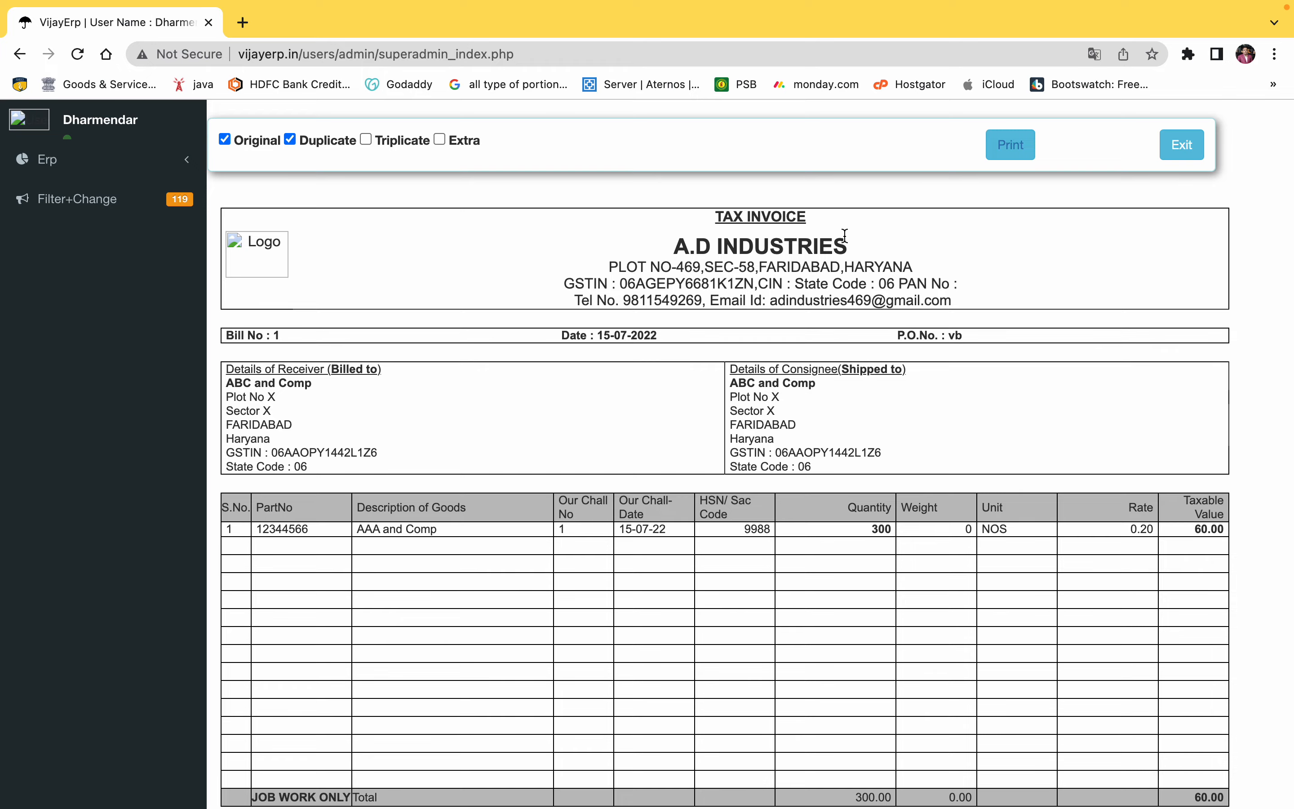
{"action": "left_click", "coordinate": [1010, 144]}
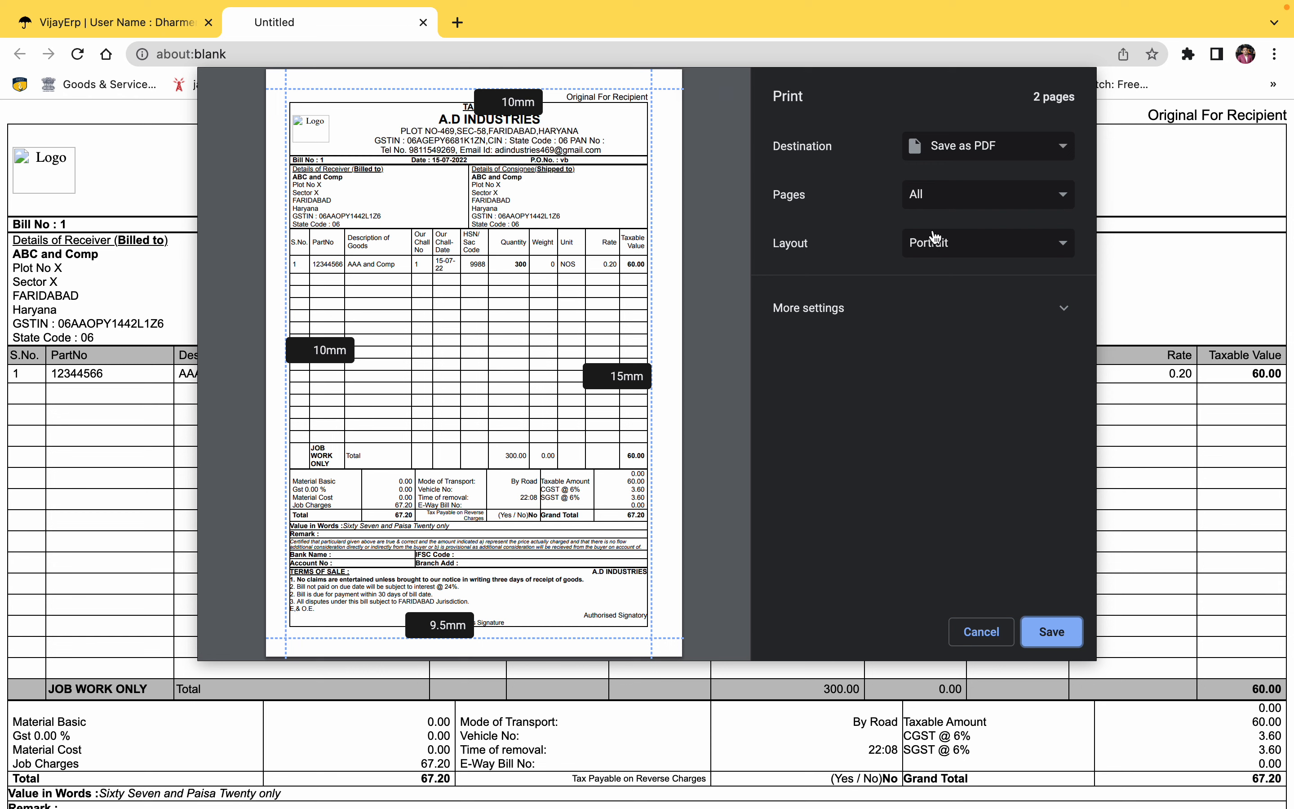
{"action": "left_click", "coordinate": [982, 634]}
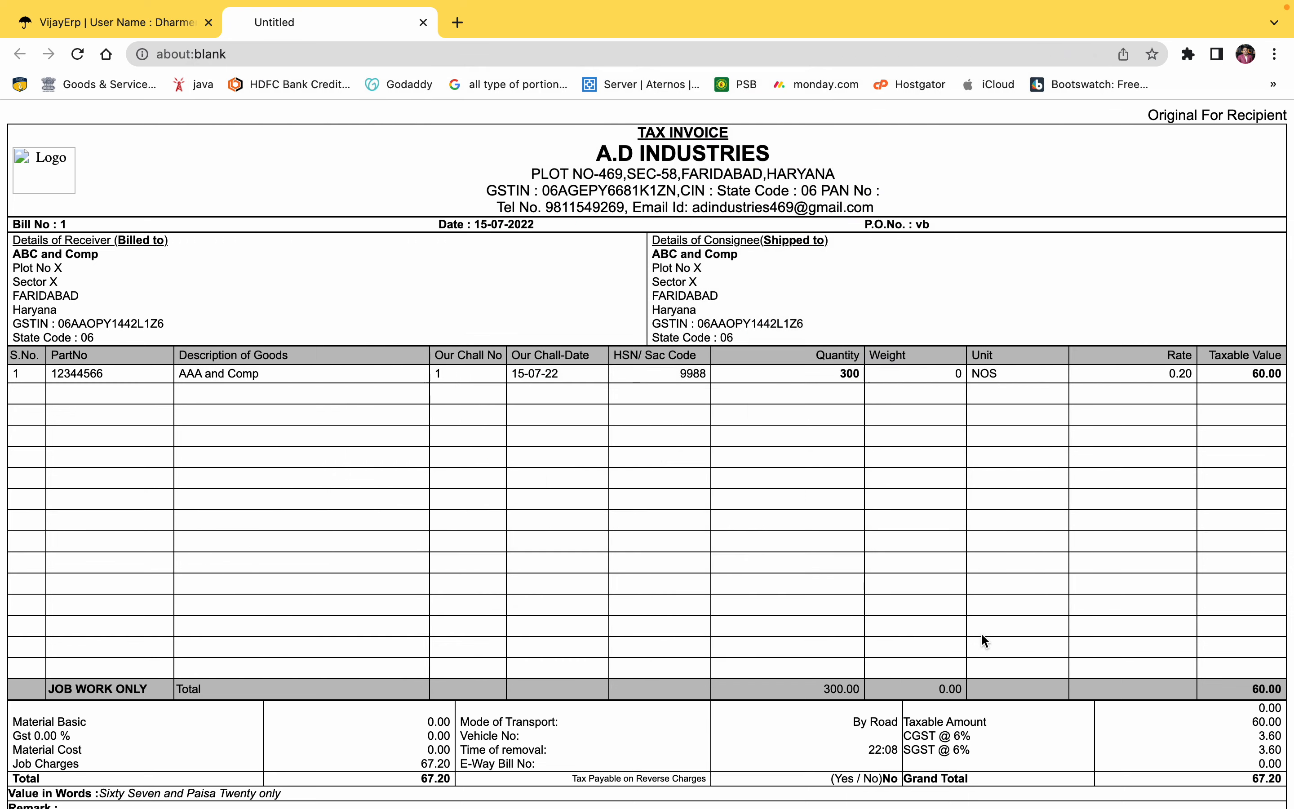
{"action": "left_click", "coordinate": [422, 22]}
{"action": "left_click", "coordinate": [1179, 144]}
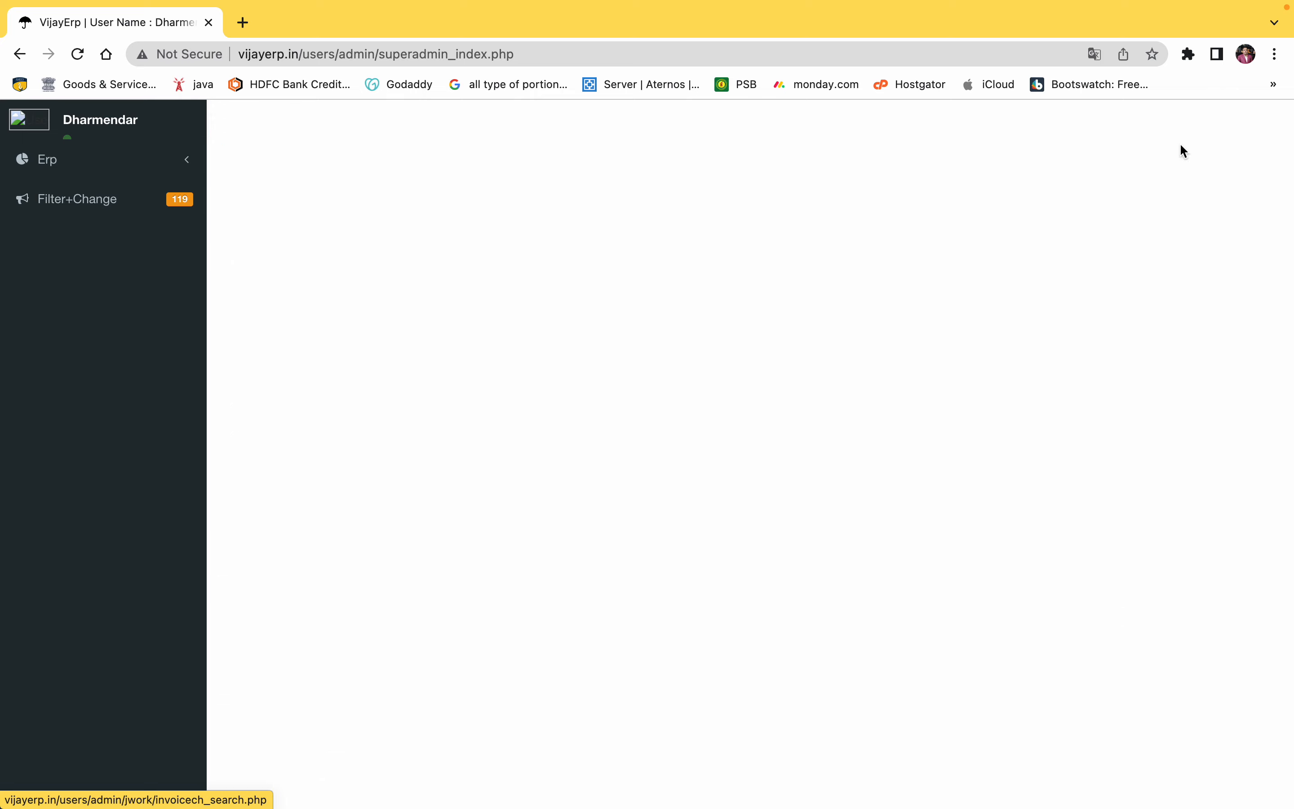
- Check the Party+Item+Rgp Balance report for ABC and Comp in the job-work summary sheets, and return to the report options
{"action": "left_click", "coordinate": [1248, 149]}
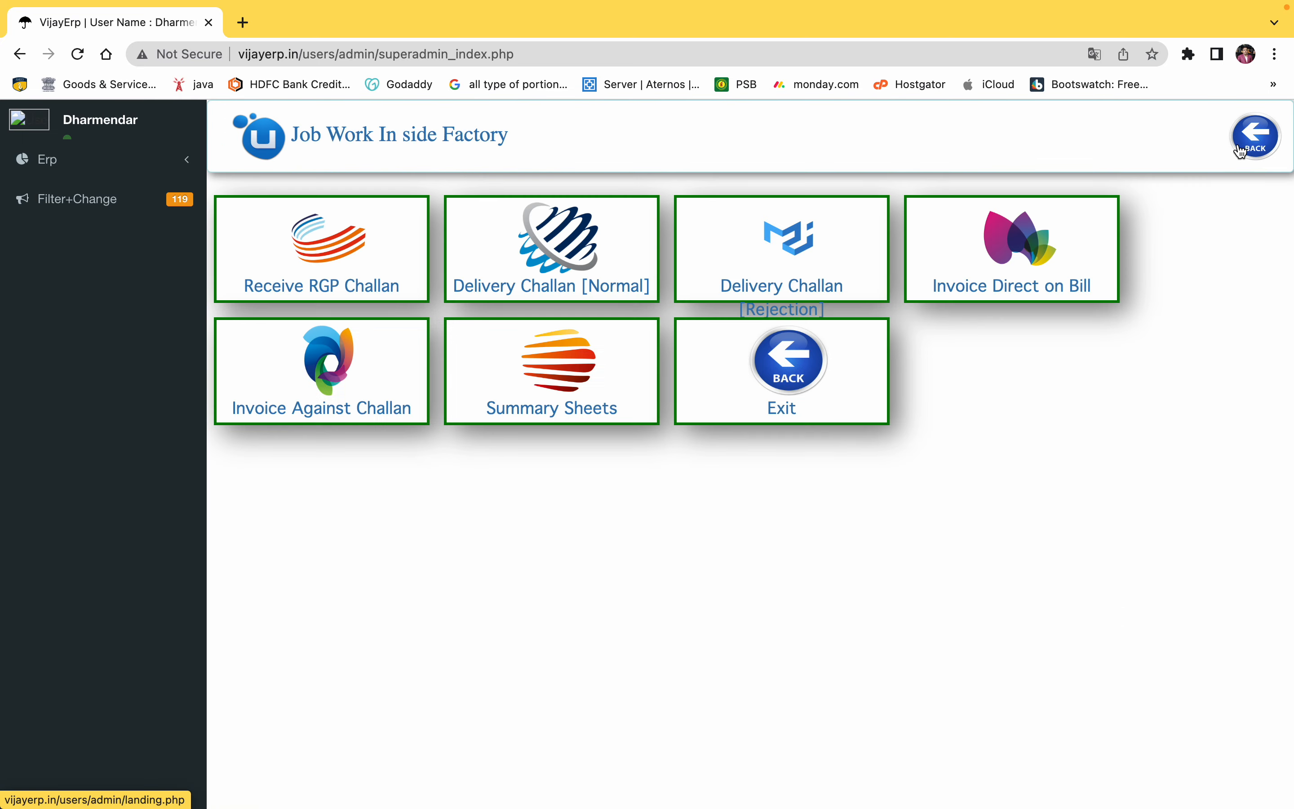
{"action": "left_click", "coordinate": [598, 420]}
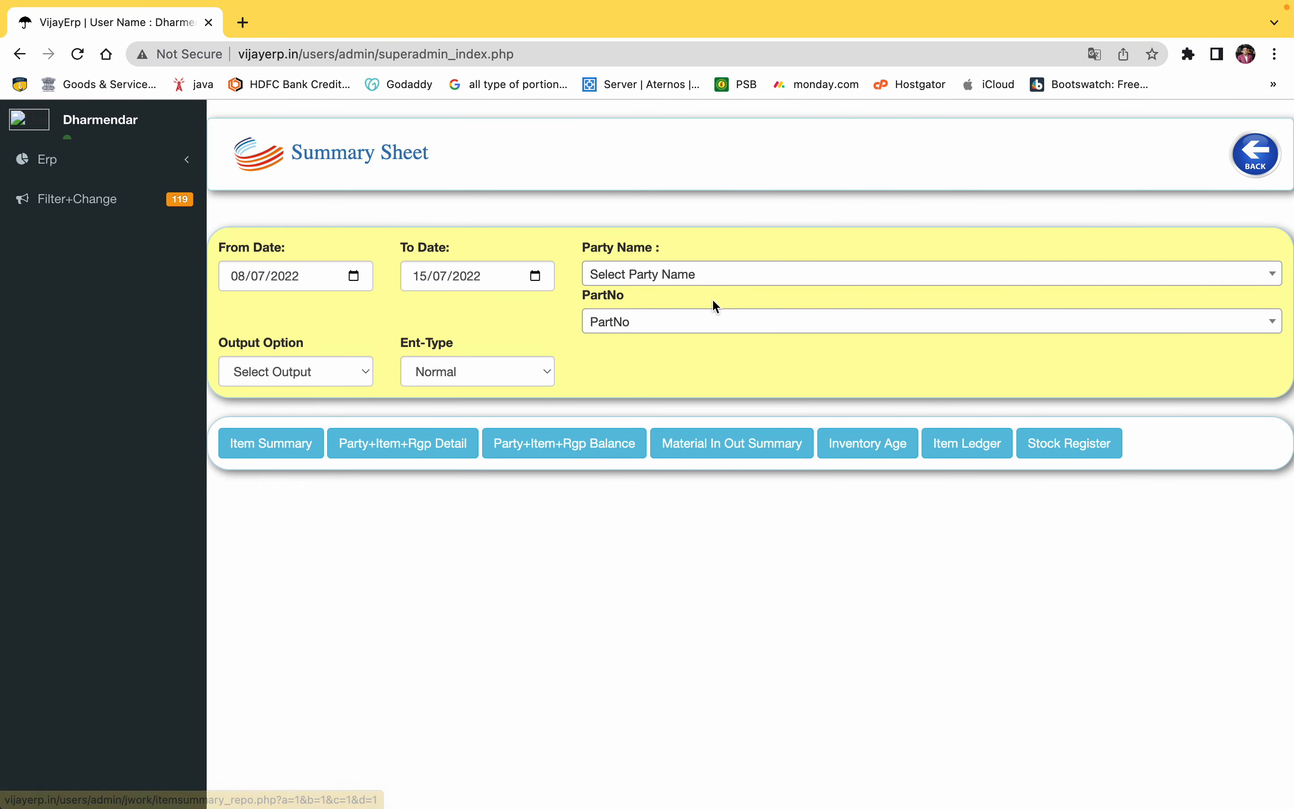
{"action": "left_click", "coordinate": [694, 273]}
{"action": "left_click", "coordinate": [657, 360]}
{"action": "left_click", "coordinate": [556, 452]}
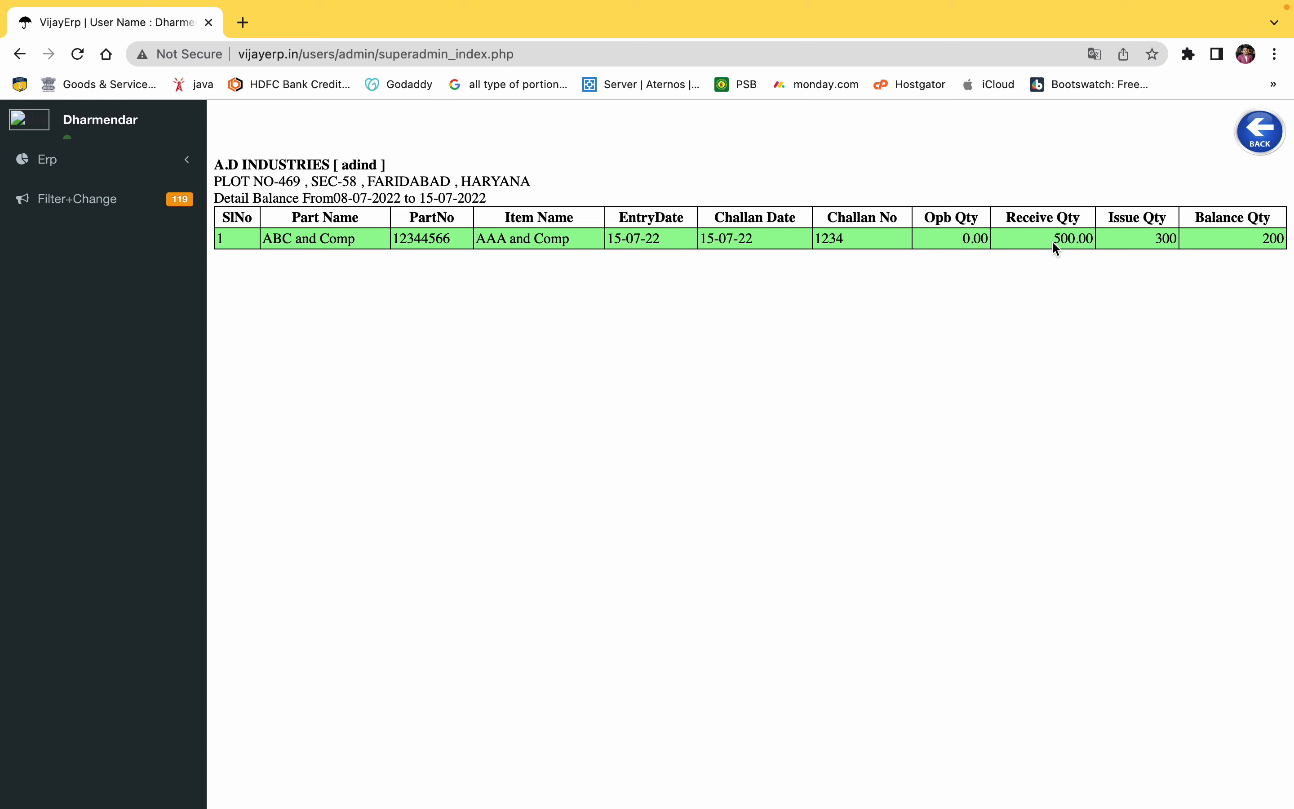
{"action": "left_click", "coordinate": [1154, 244]}
{"action": "left_click", "coordinate": [1260, 132]}
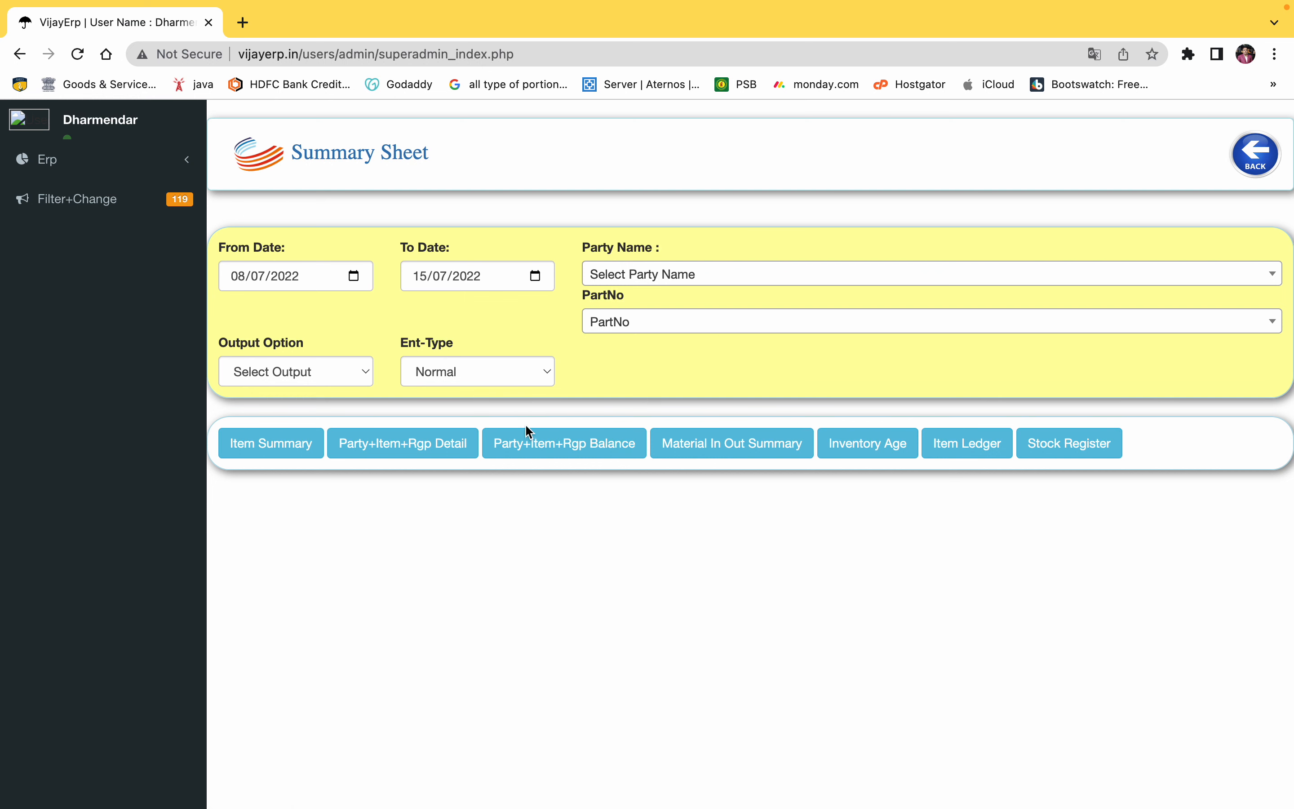
- Review the Party+Item+Rgp Detail report for ABC and Comp from 08/07/2022 to 15/07/2022, and return to the report options
{"action": "left_click", "coordinate": [695, 284]}
{"action": "left_click", "coordinate": [664, 365]}
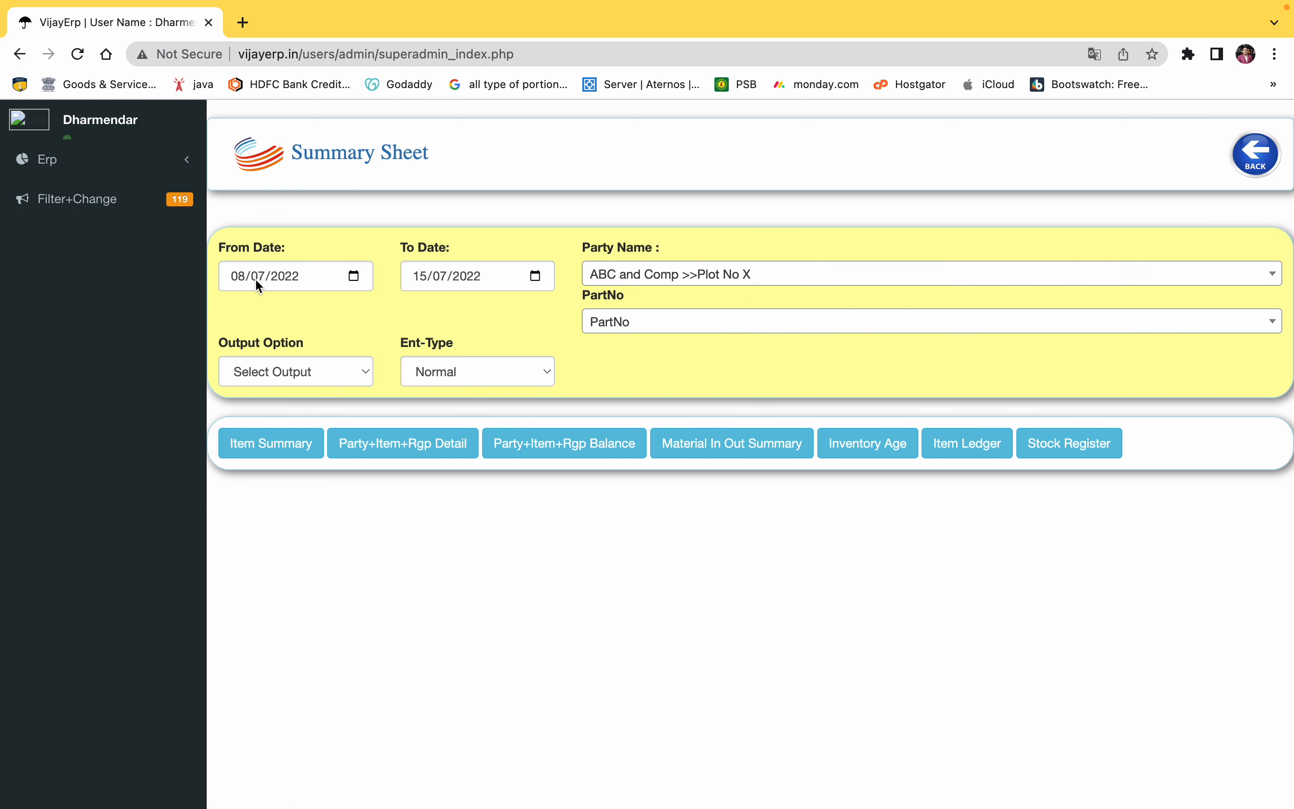
{"action": "left_click", "coordinate": [408, 452]}
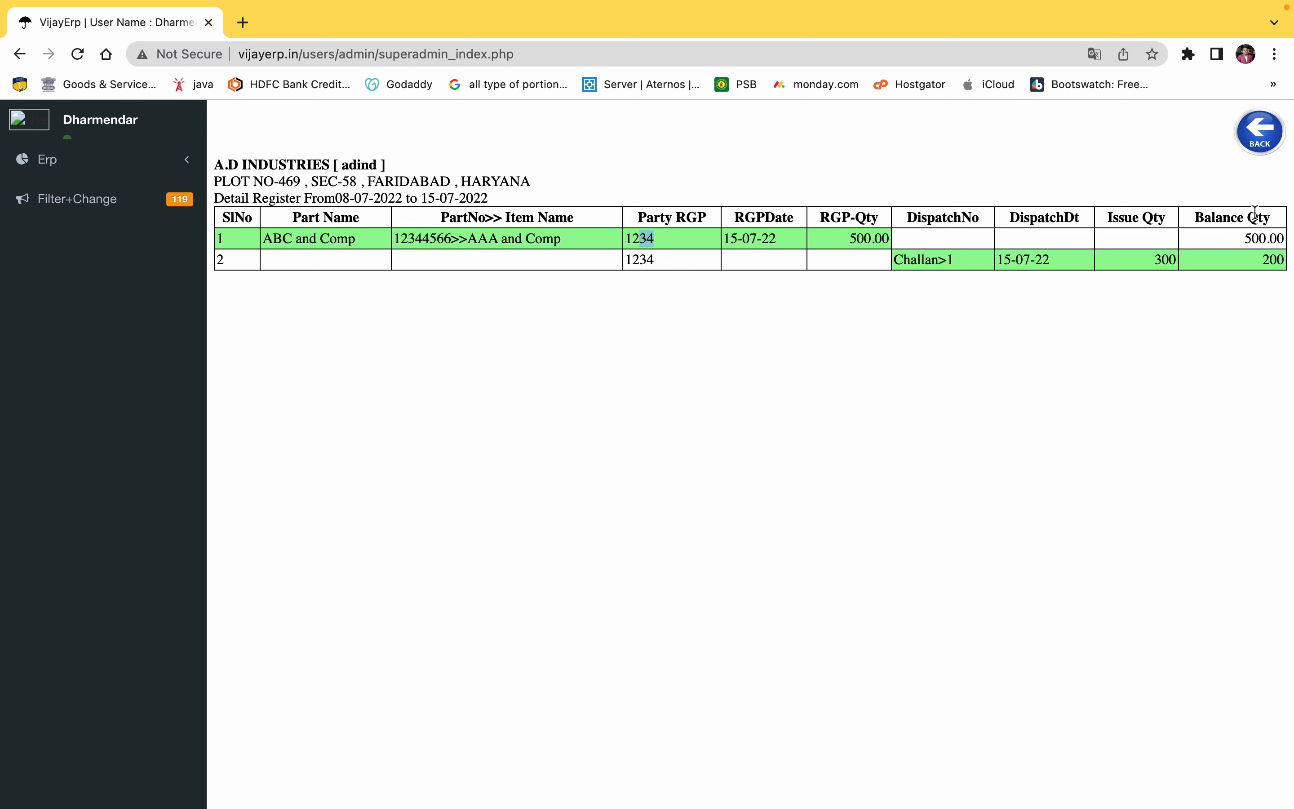
{"action": "left_click", "coordinate": [1260, 131]}
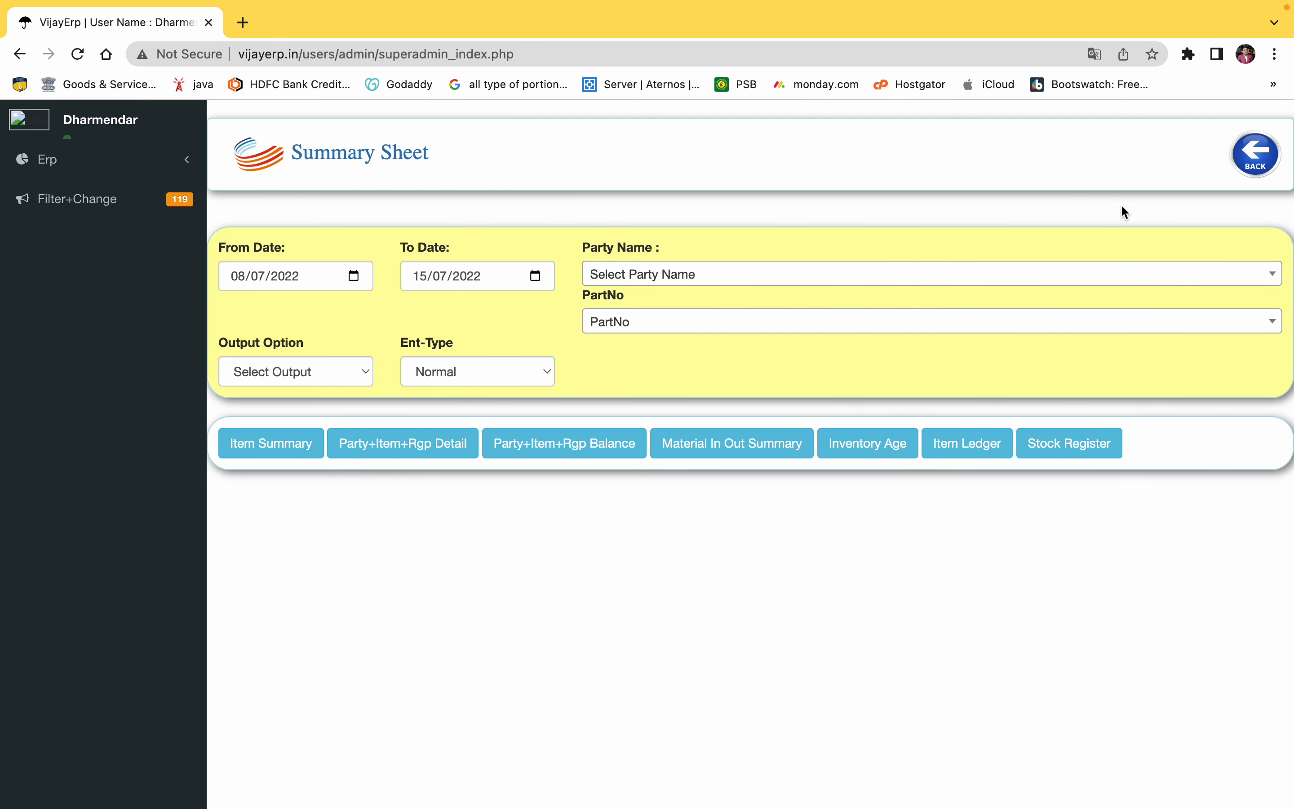
- Try to change the month of the summary sheet's From Date to 06
{"action": "left_click", "coordinate": [261, 274]}
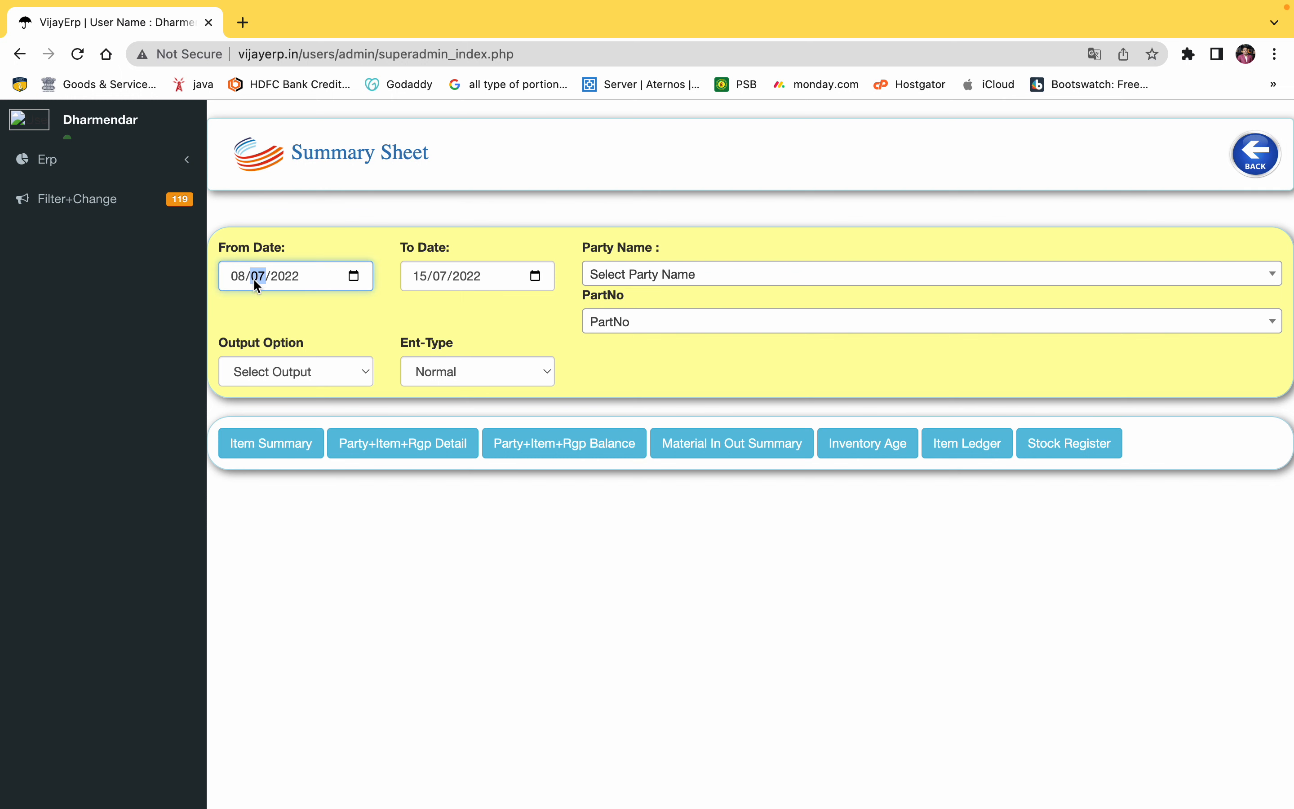
{"action": "type", "text": "06"}
{"action": "left_click", "coordinate": [749, 268]}
{"action": "left_click", "coordinate": [794, 172]}
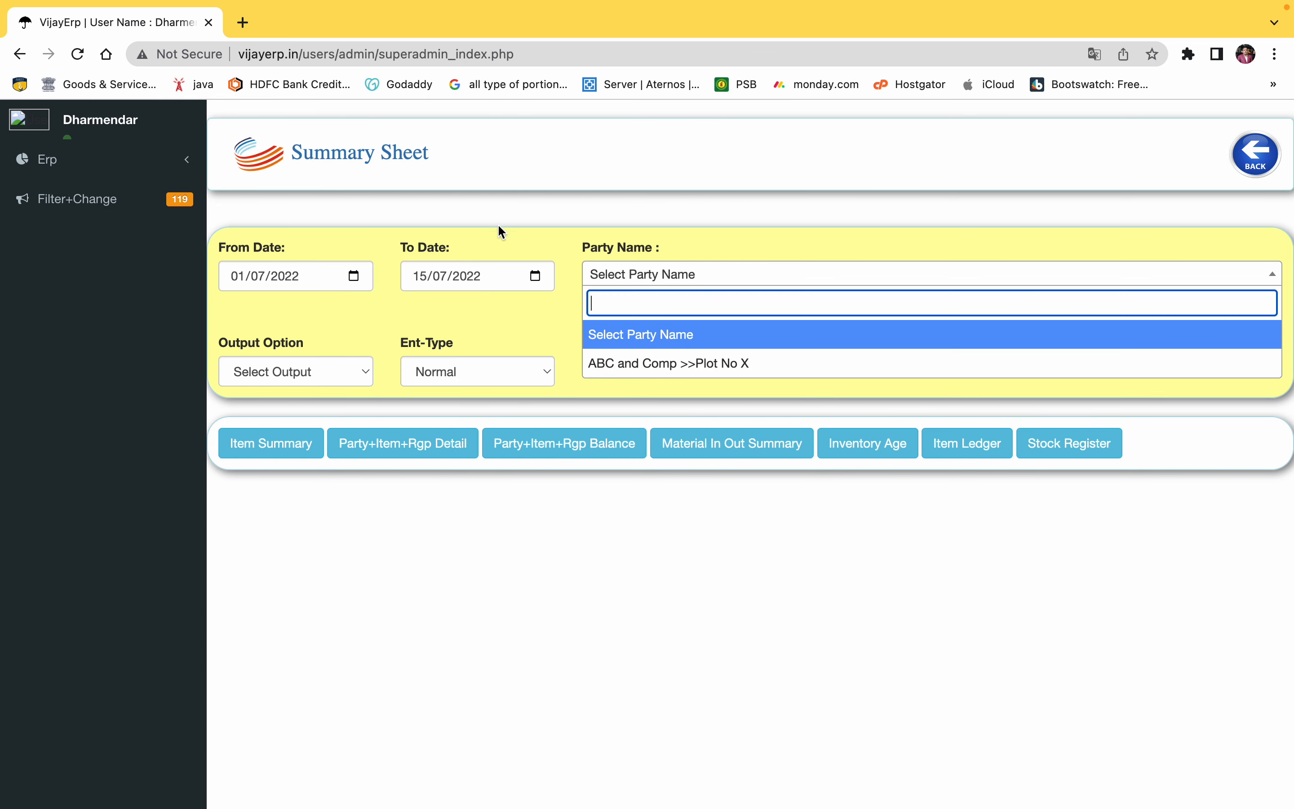
{"action": "left_click", "coordinate": [256, 275]}
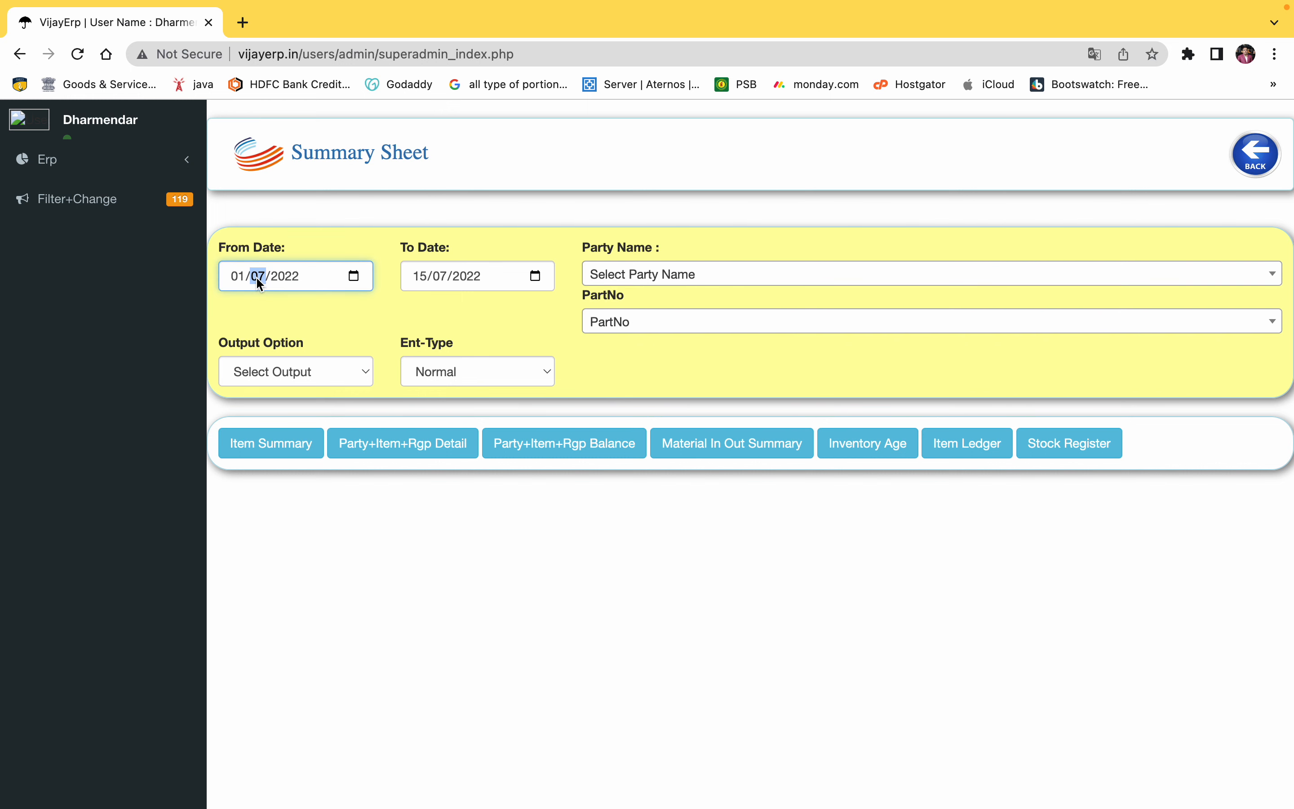
{"action": "type", "text": "06"}
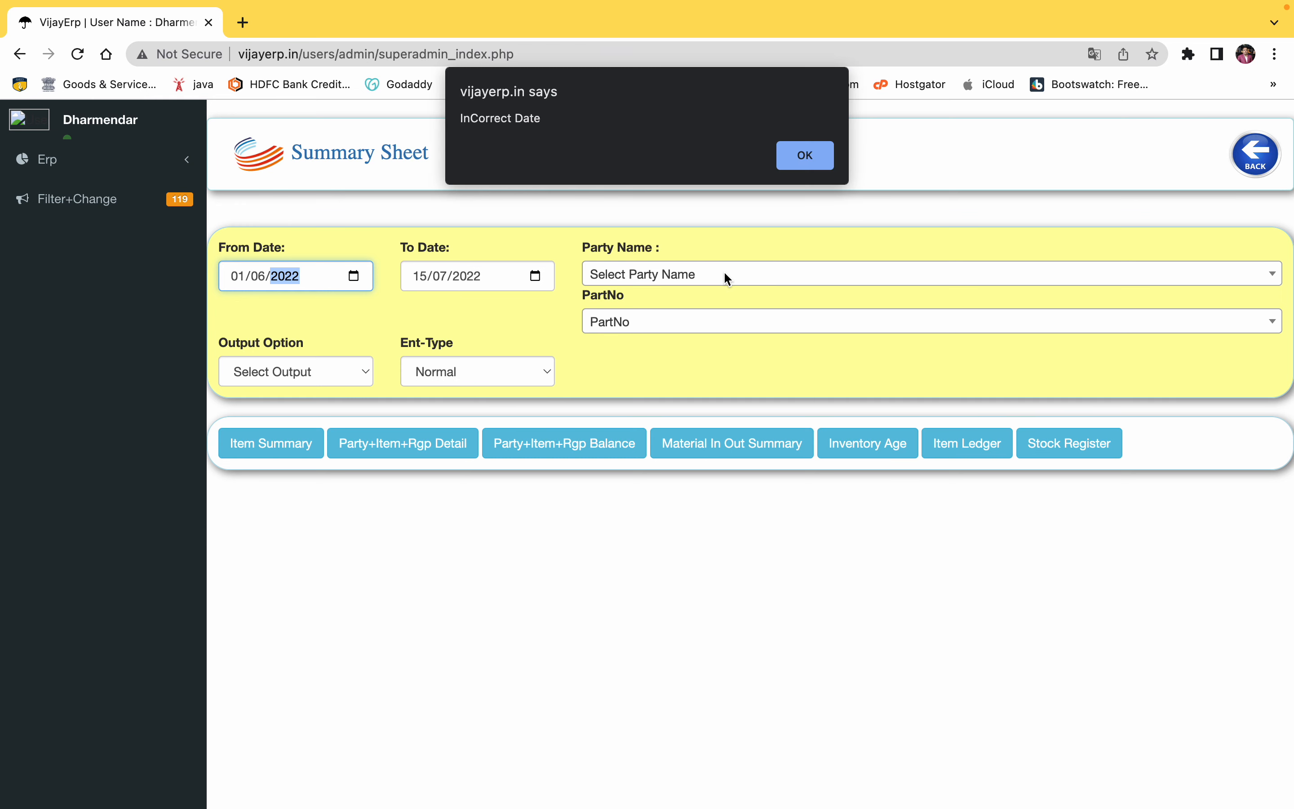
{"action": "left_click", "coordinate": [803, 155]}
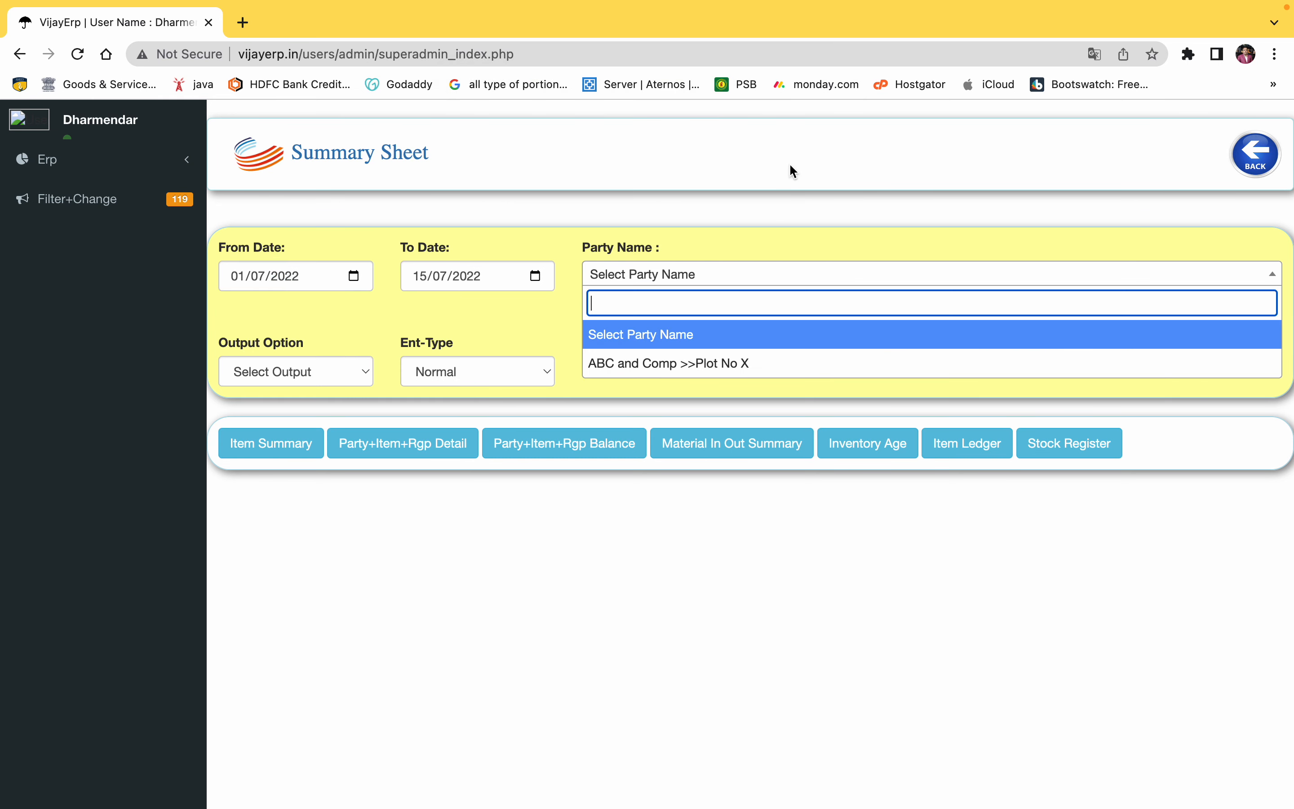
- Generate the Party+Item+Rgp Detail report for ABC and Comp starting from 01/07/2022, and return to the report options
{"action": "left_click", "coordinate": [670, 364]}
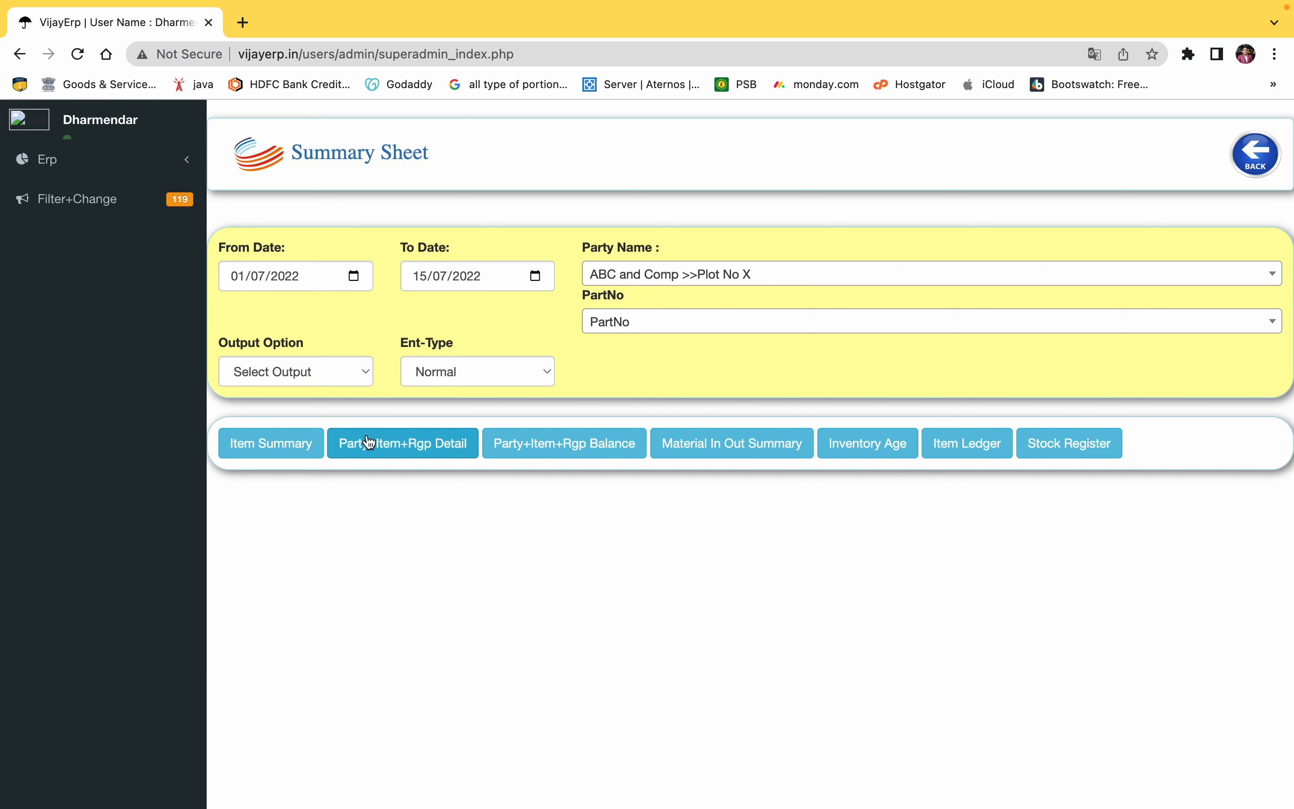
{"action": "left_click", "coordinate": [413, 452]}
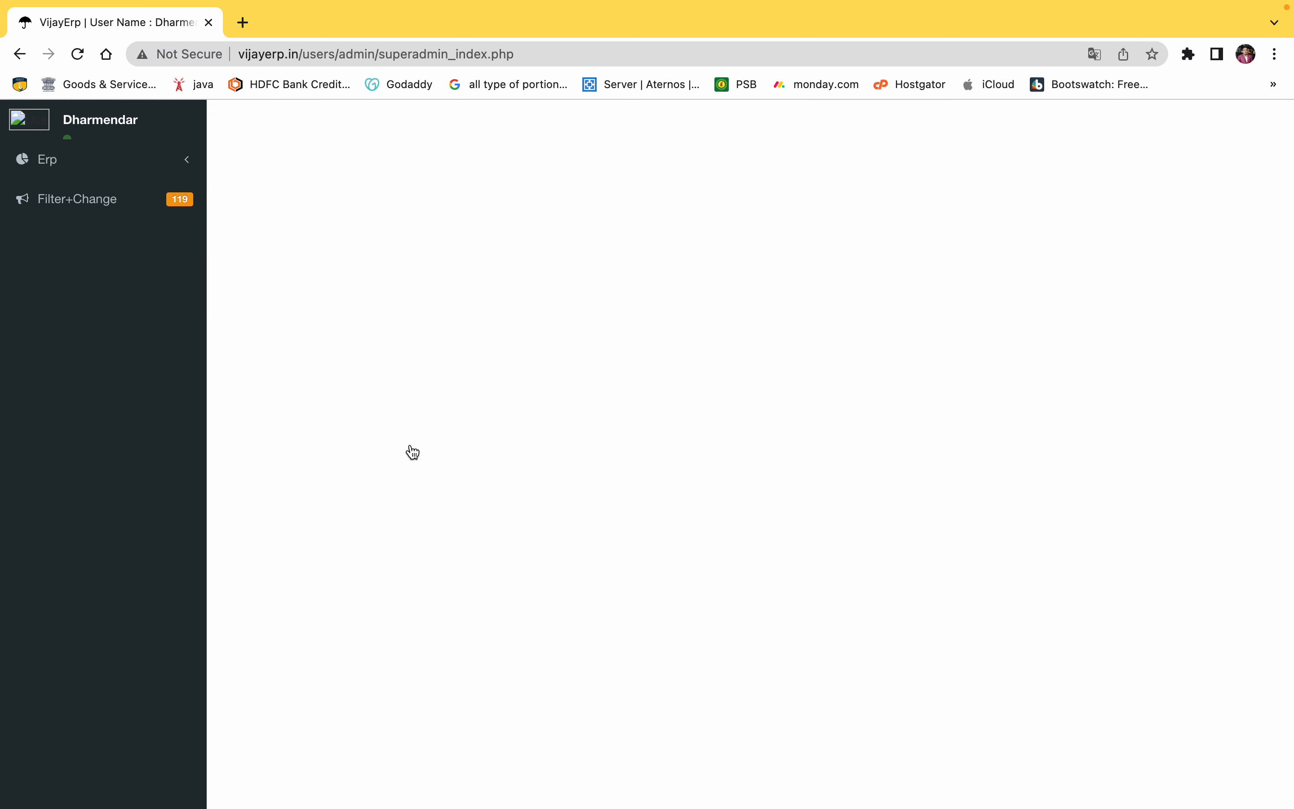
{"action": "left_click", "coordinate": [1260, 132]}
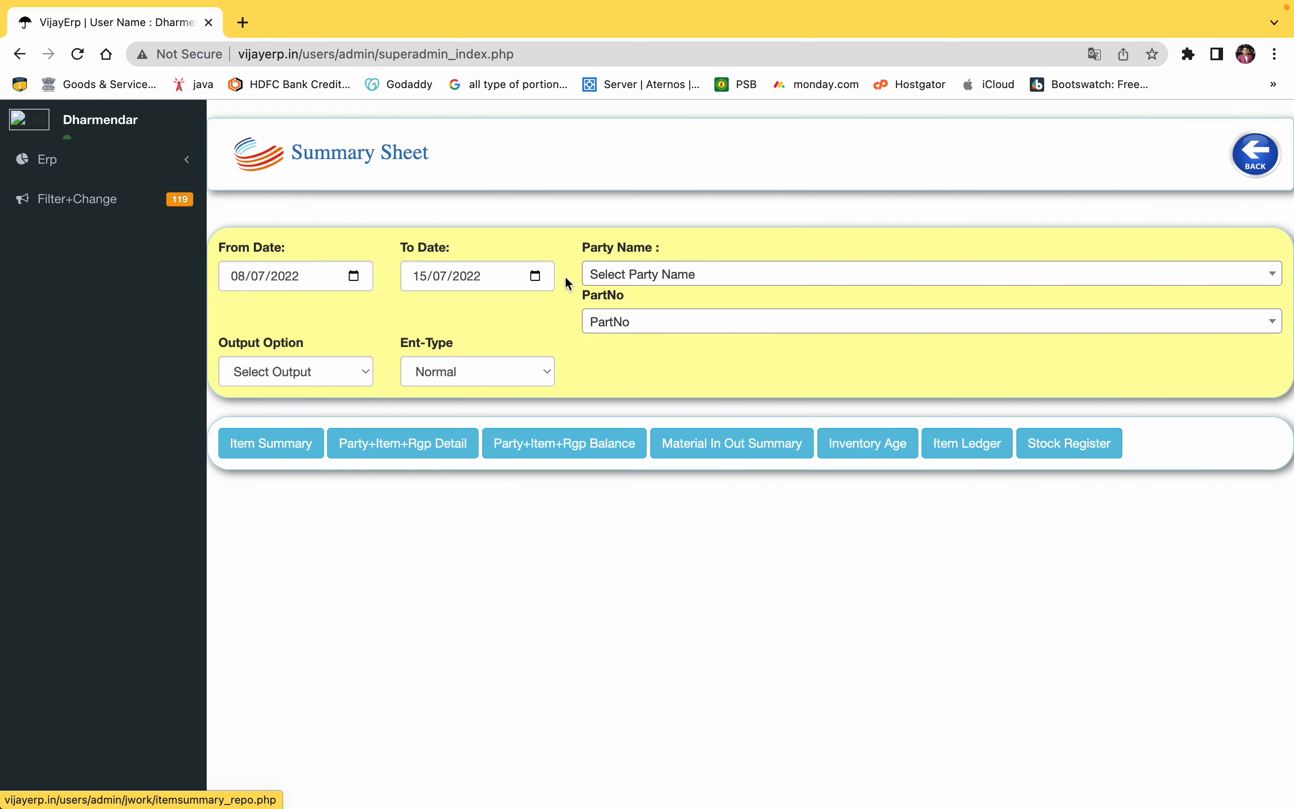
- Run the Party+Item+Rgp Detail report with the Rejection entry type, and return to the job-work menu
{"action": "left_click", "coordinate": [485, 381]}
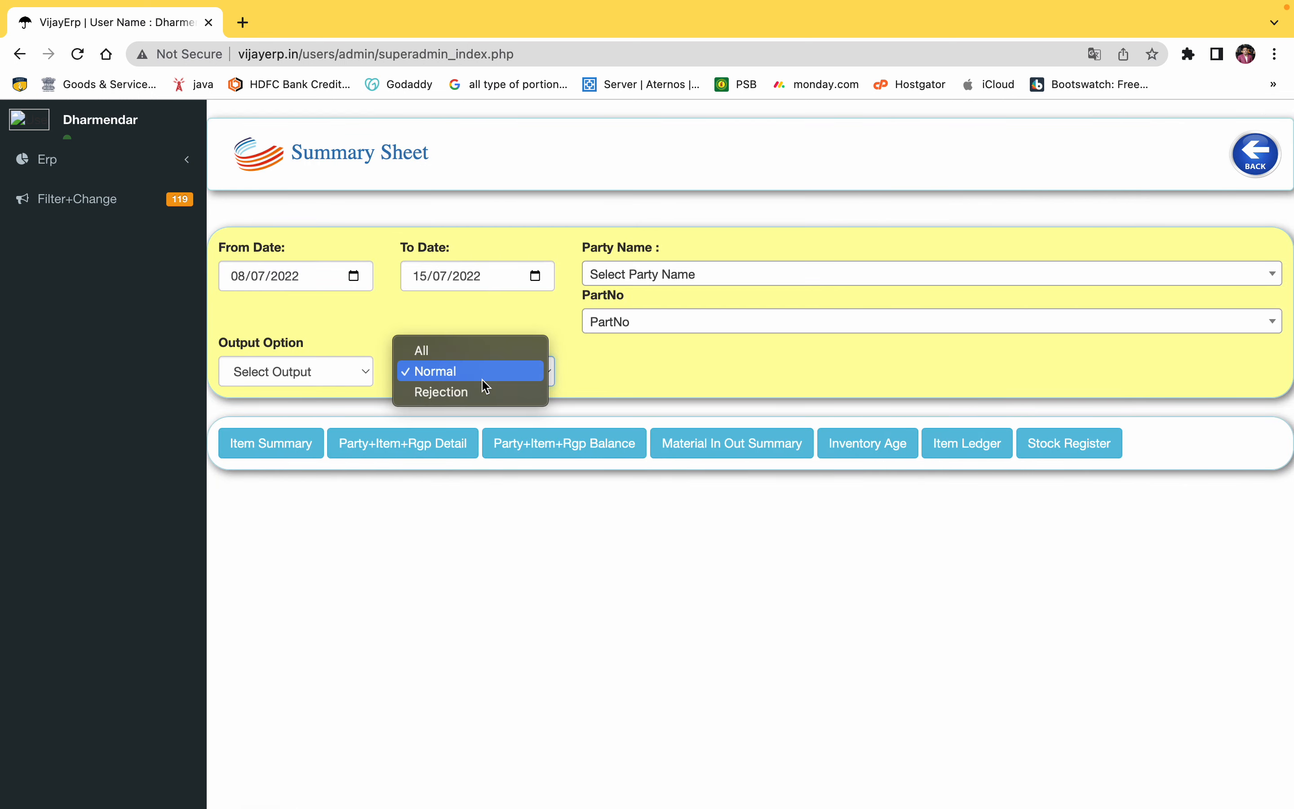
{"action": "left_click", "coordinate": [459, 392]}
{"action": "left_click", "coordinate": [394, 451]}
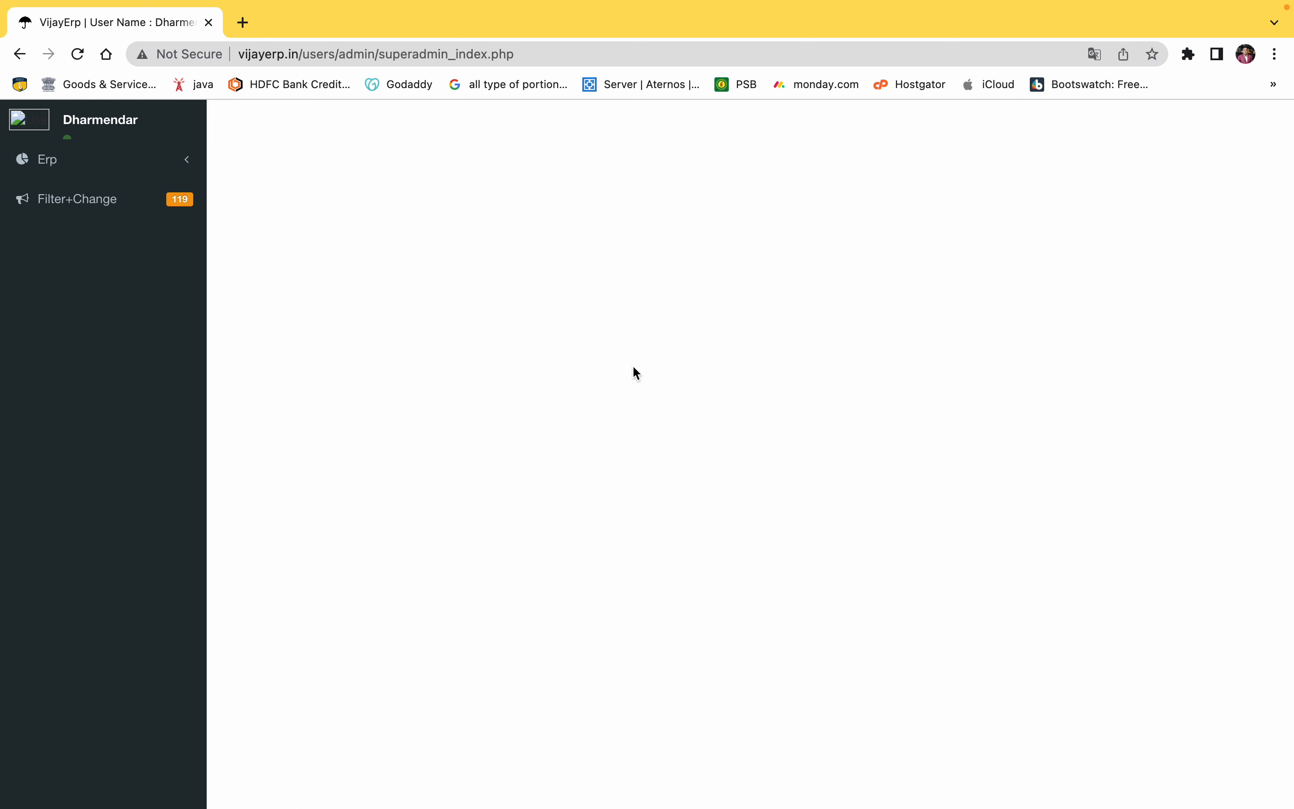
{"action": "left_click", "coordinate": [1273, 141]}
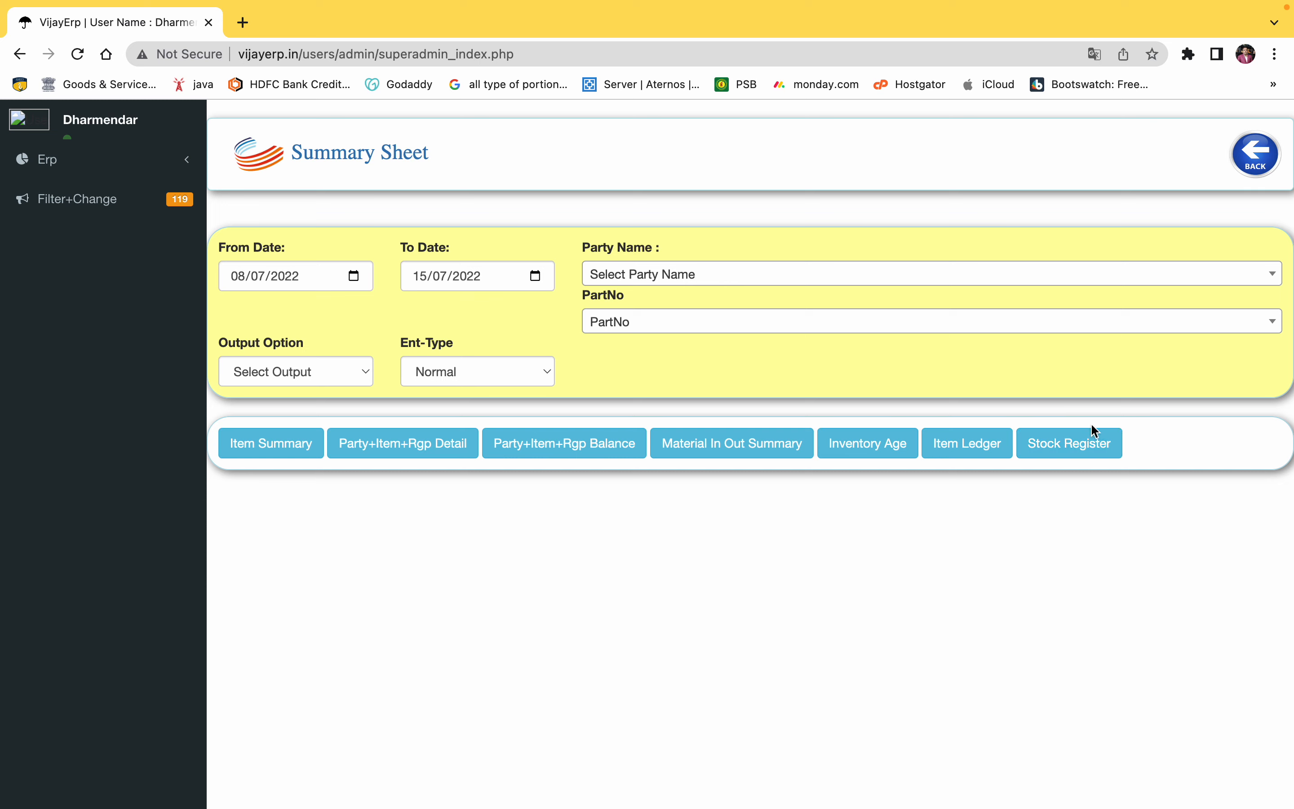
{"action": "left_click", "coordinate": [1257, 154]}
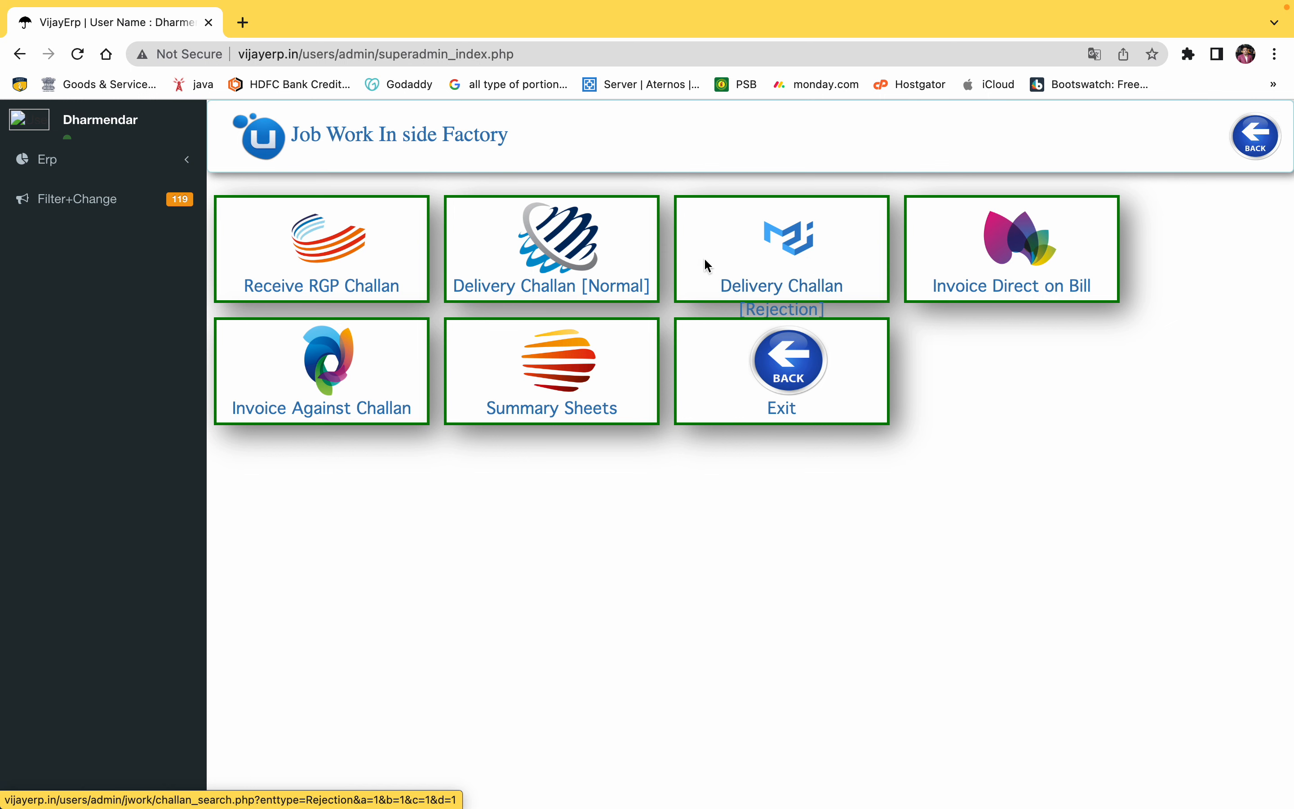
- Check the list of received RGP challans and return to the job-work menu
{"action": "left_click", "coordinate": [320, 258]}
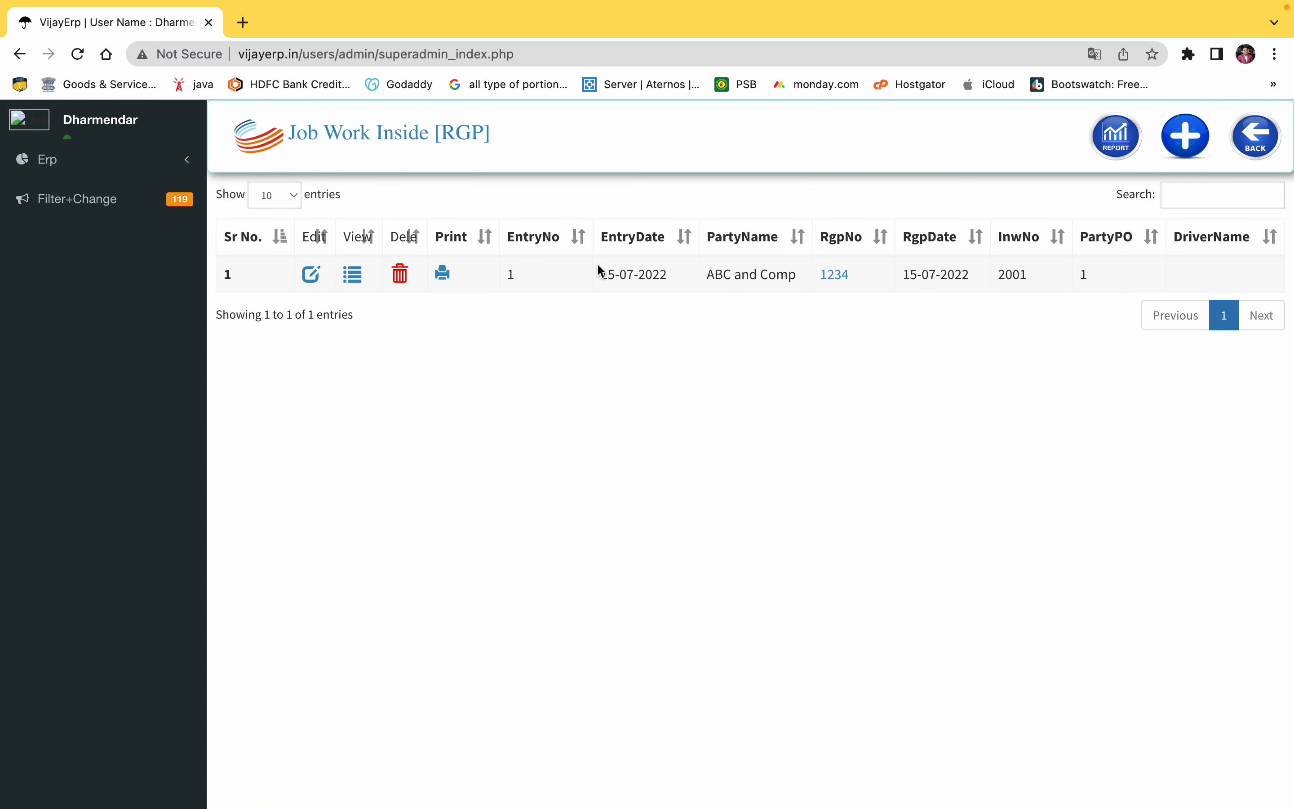
{"action": "left_click", "coordinate": [1251, 140]}
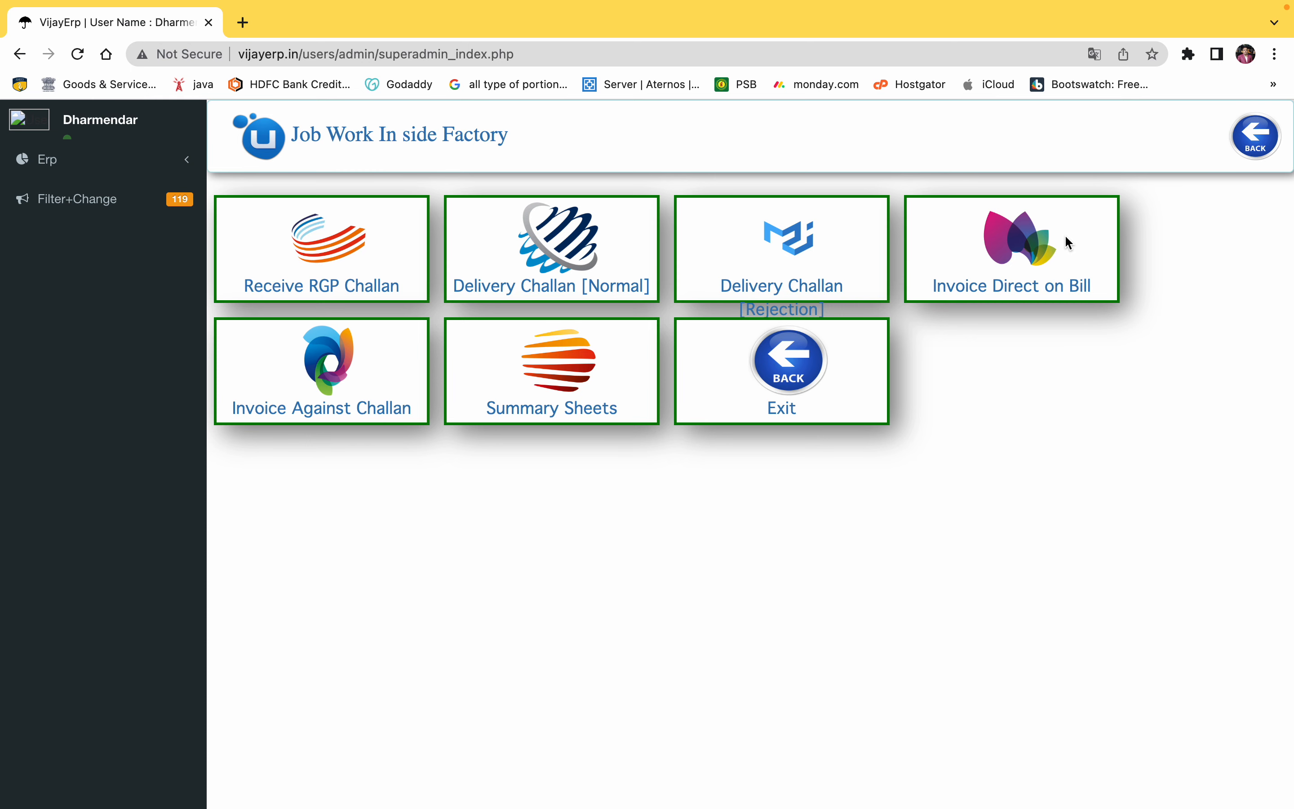
- Start a new direct job-work sale invoice billed to ABC and Comp, Plot No X, against PO vb
{"action": "left_click", "coordinate": [1026, 247]}
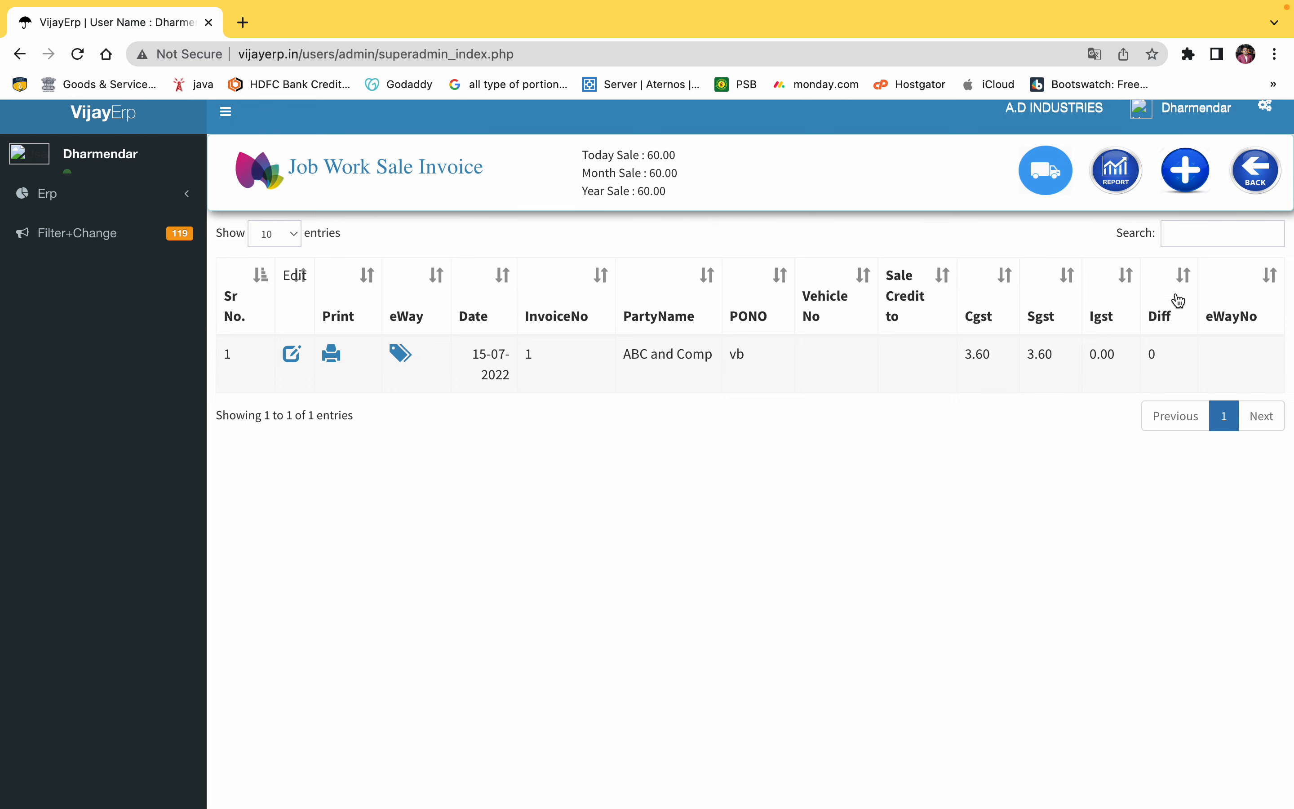
{"action": "left_click", "coordinate": [1184, 180]}
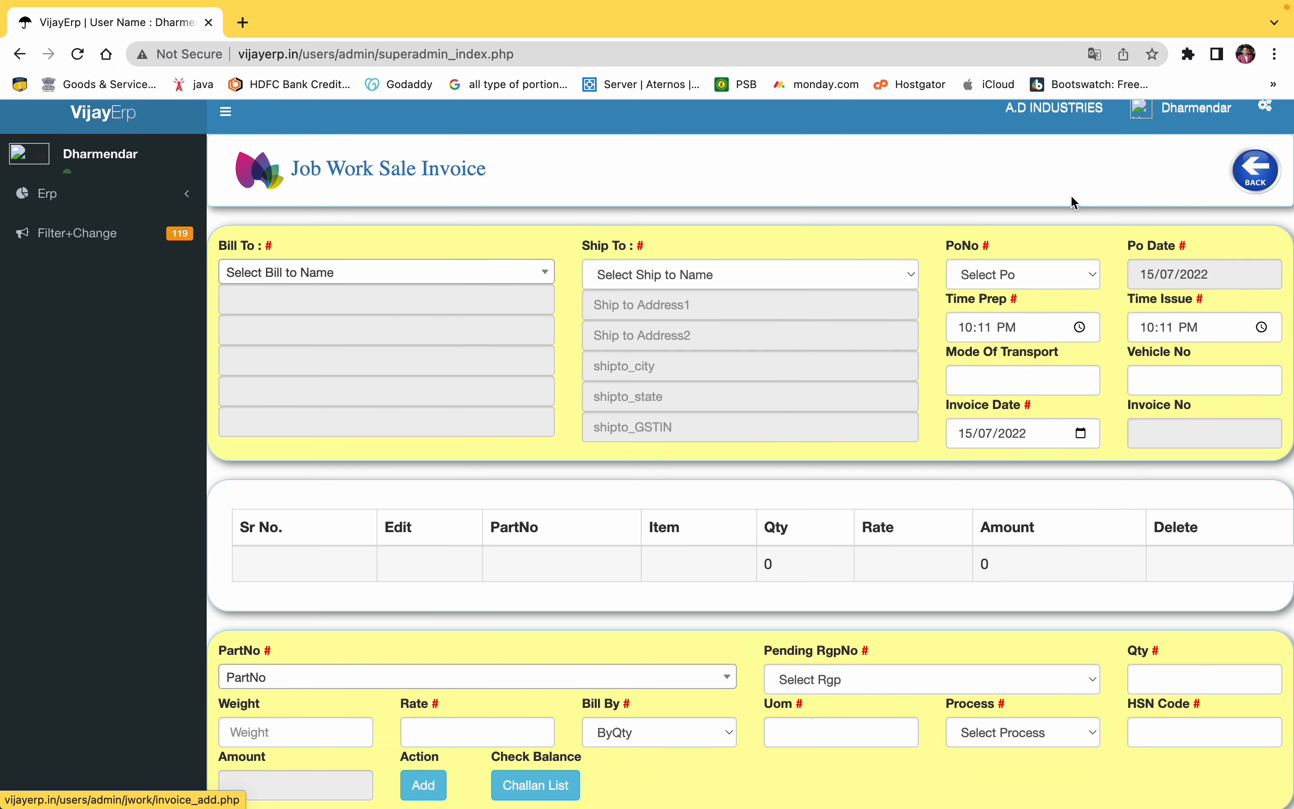
{"action": "left_click", "coordinate": [448, 272]}
{"action": "left_click", "coordinate": [419, 359]}
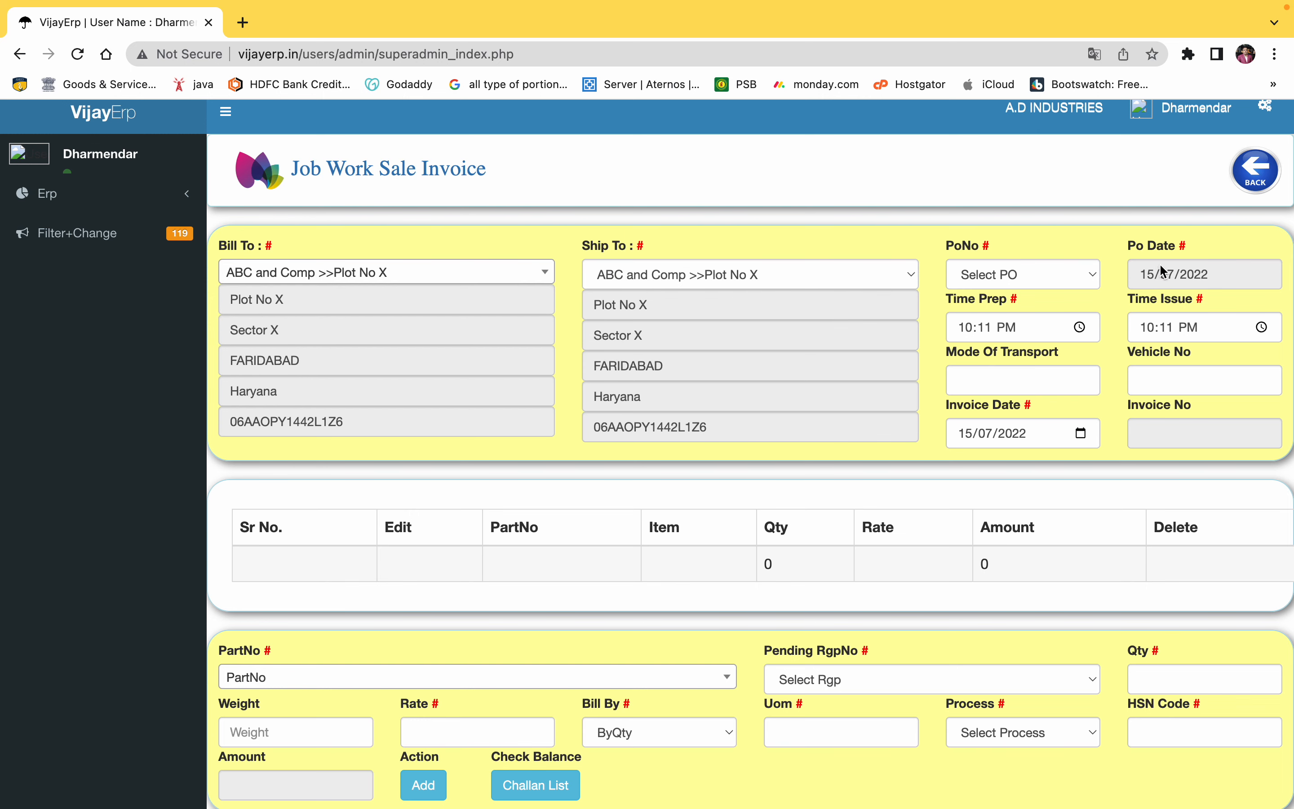
{"action": "left_click", "coordinate": [1043, 275]}
{"action": "left_click", "coordinate": [1038, 293]}
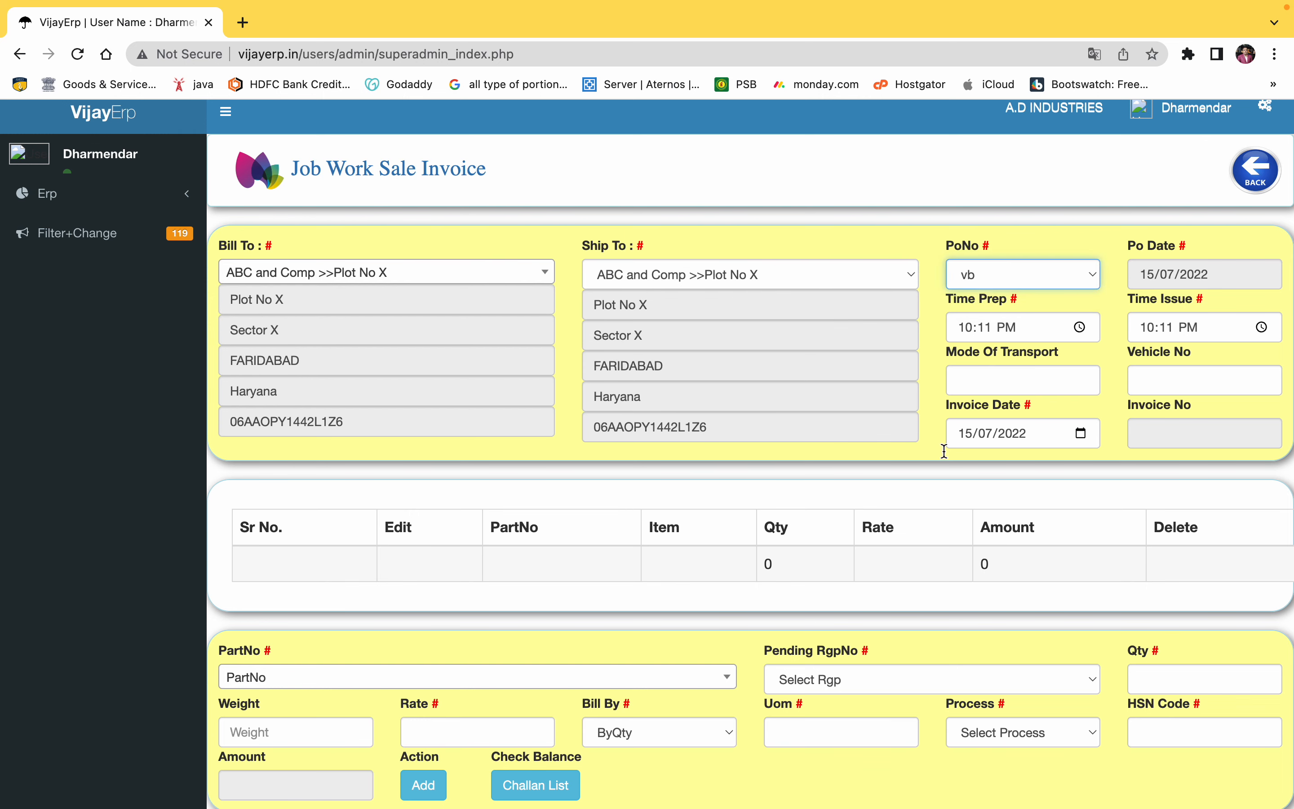
- Set the invoice's mode of transport to By Road and the vehicle number to HR
{"action": "scroll", "coordinate": [942, 449], "scroll_direction": "down", "scroll_amount": 5}
{"action": "left_click", "coordinate": [1017, 242]}
{"action": "left_click", "coordinate": [1032, 283]}
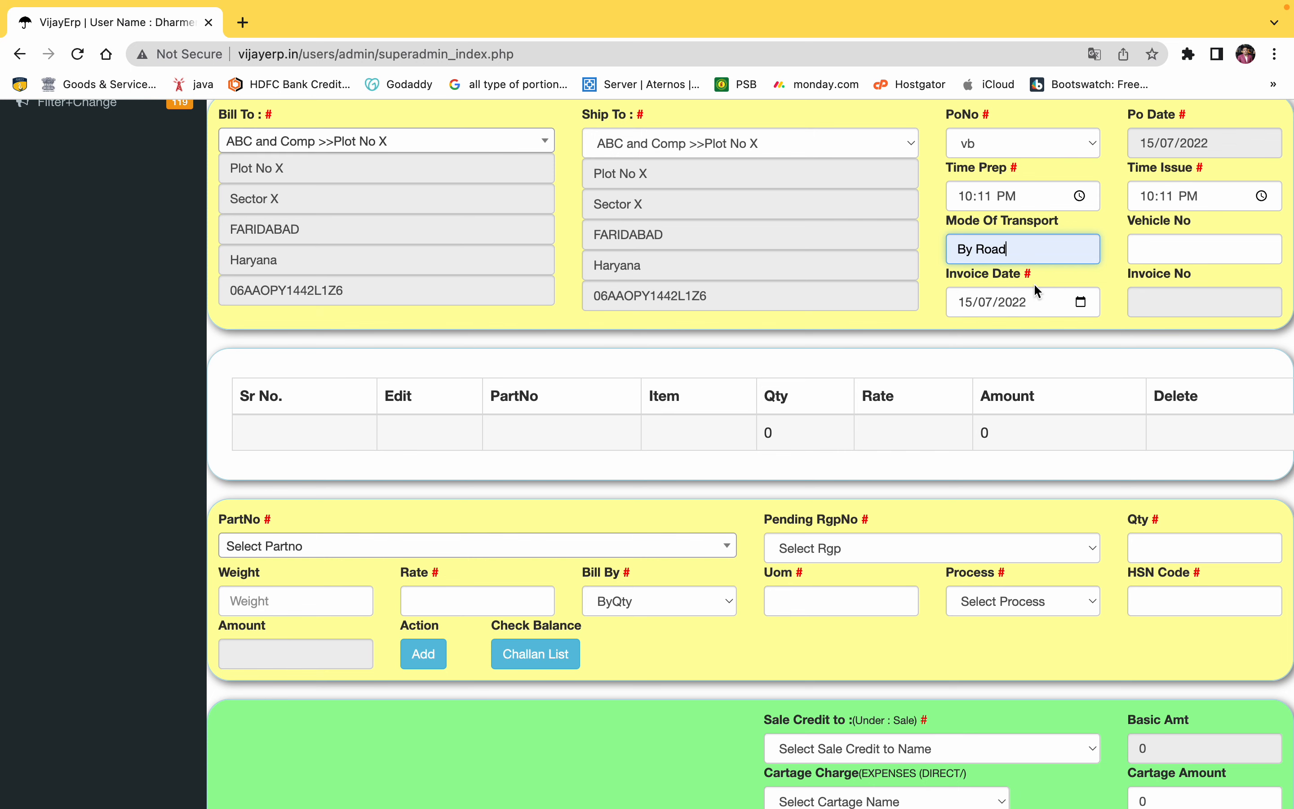
{"action": "left_click", "coordinate": [1199, 242]}
{"action": "type", "text": "HR"}
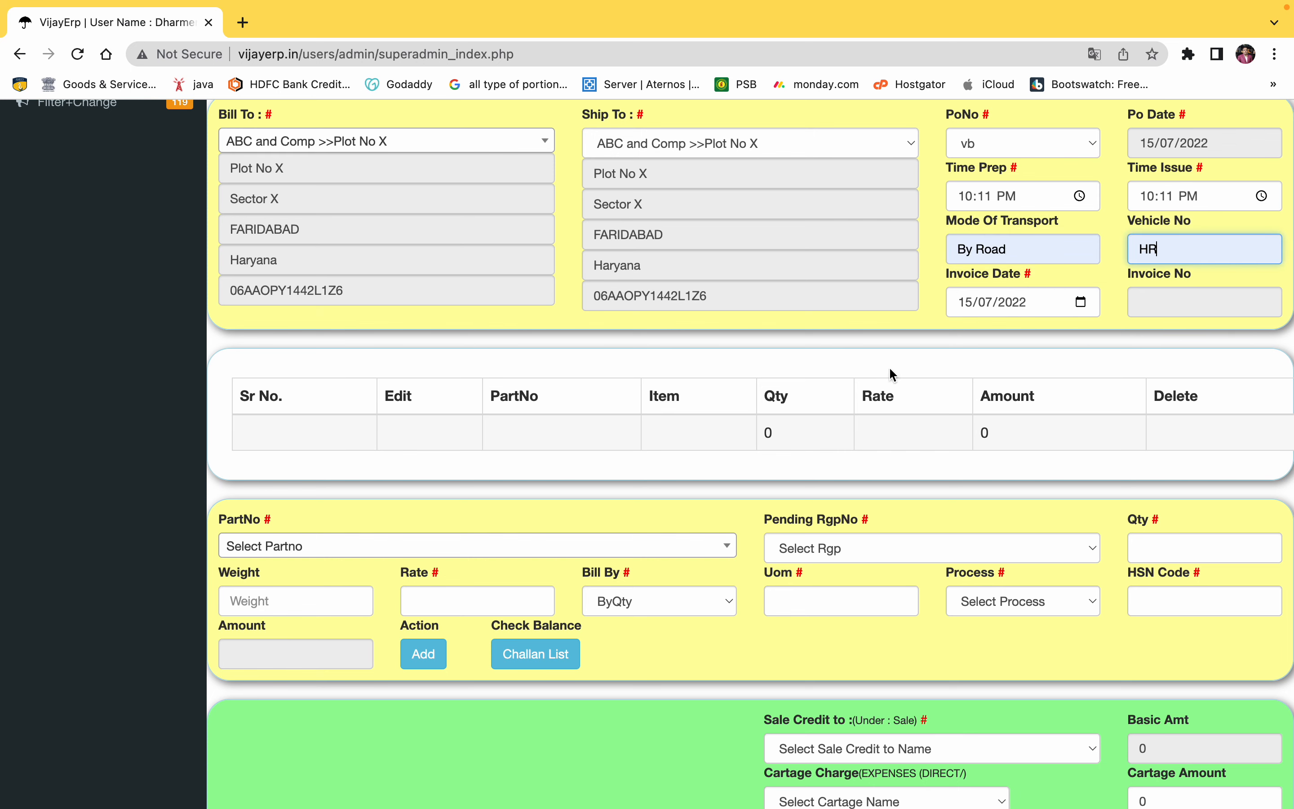
- Choose part 12344566~AAA and Comp for the invoice line, against pending RGP 1234 dated 2022-07-15
{"action": "scroll", "coordinate": [846, 374], "scroll_direction": "down", "scroll_amount": 10}
{"action": "left_click", "coordinate": [582, 239]}
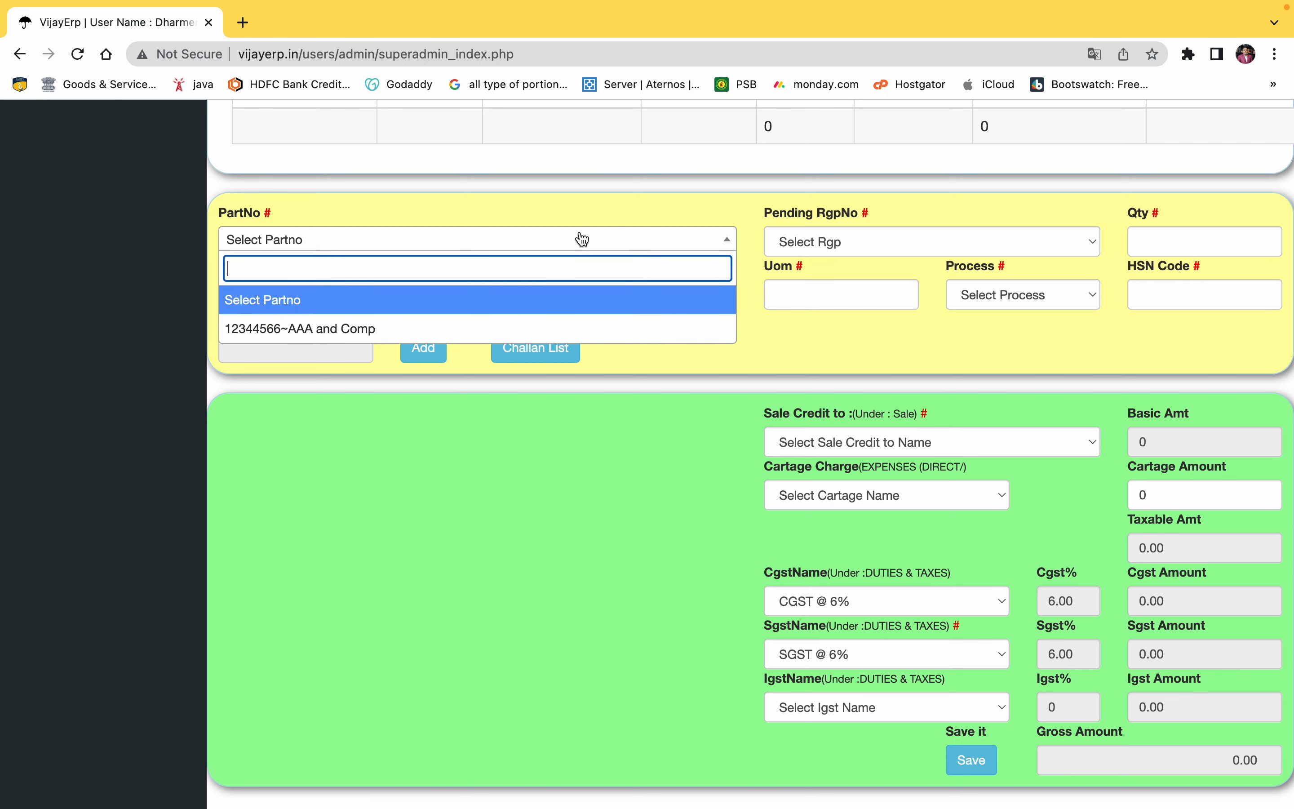
{"action": "left_click", "coordinate": [340, 329]}
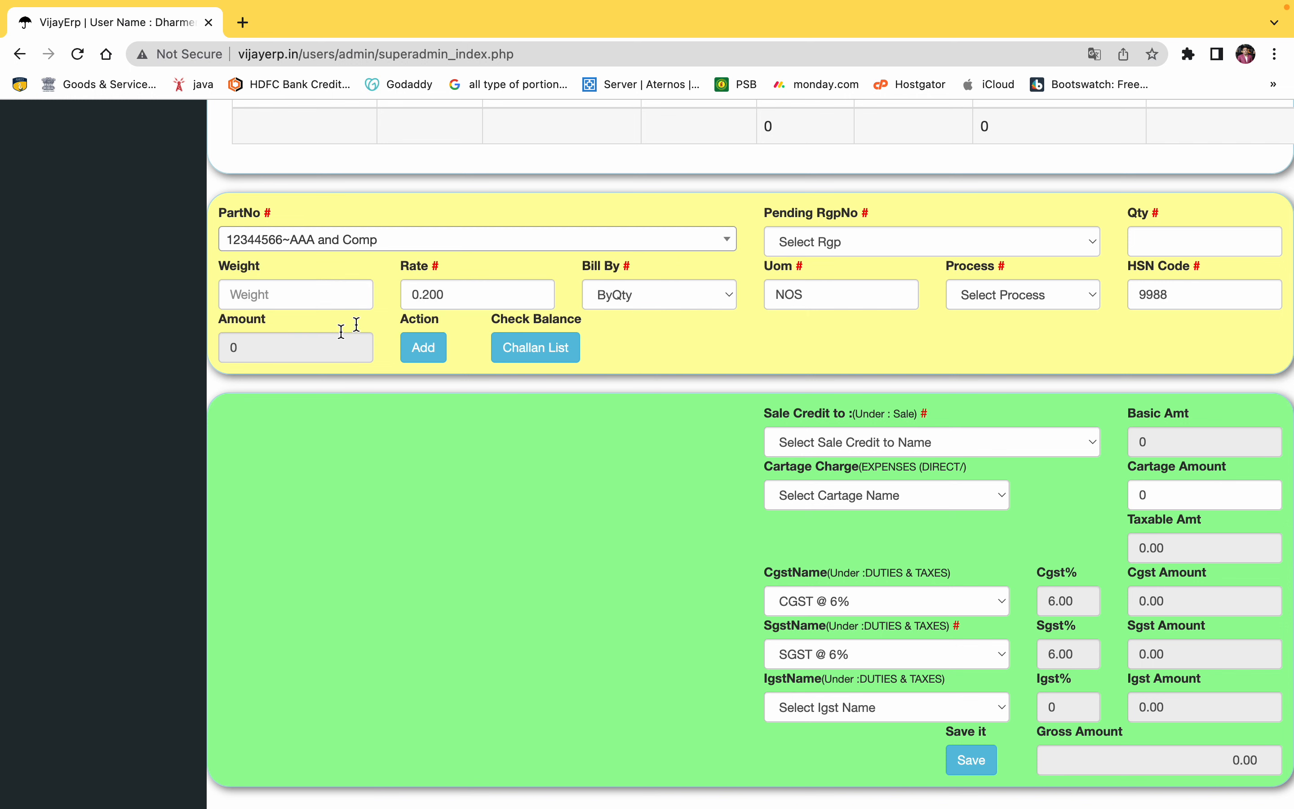
{"action": "left_click", "coordinate": [850, 244]}
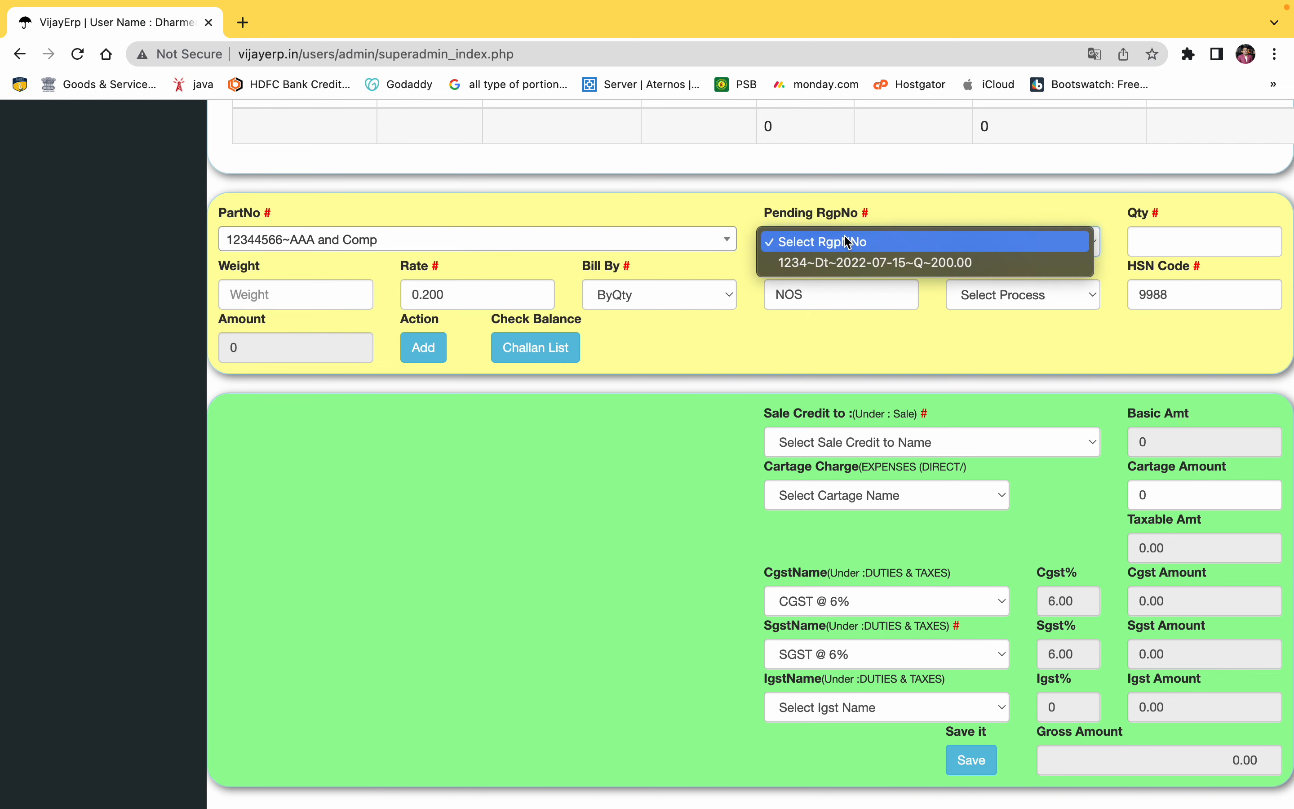
{"action": "left_click", "coordinate": [860, 263]}
- Try to change the invoice line's quantity to 201
{"action": "left_click", "coordinate": [1208, 237]}
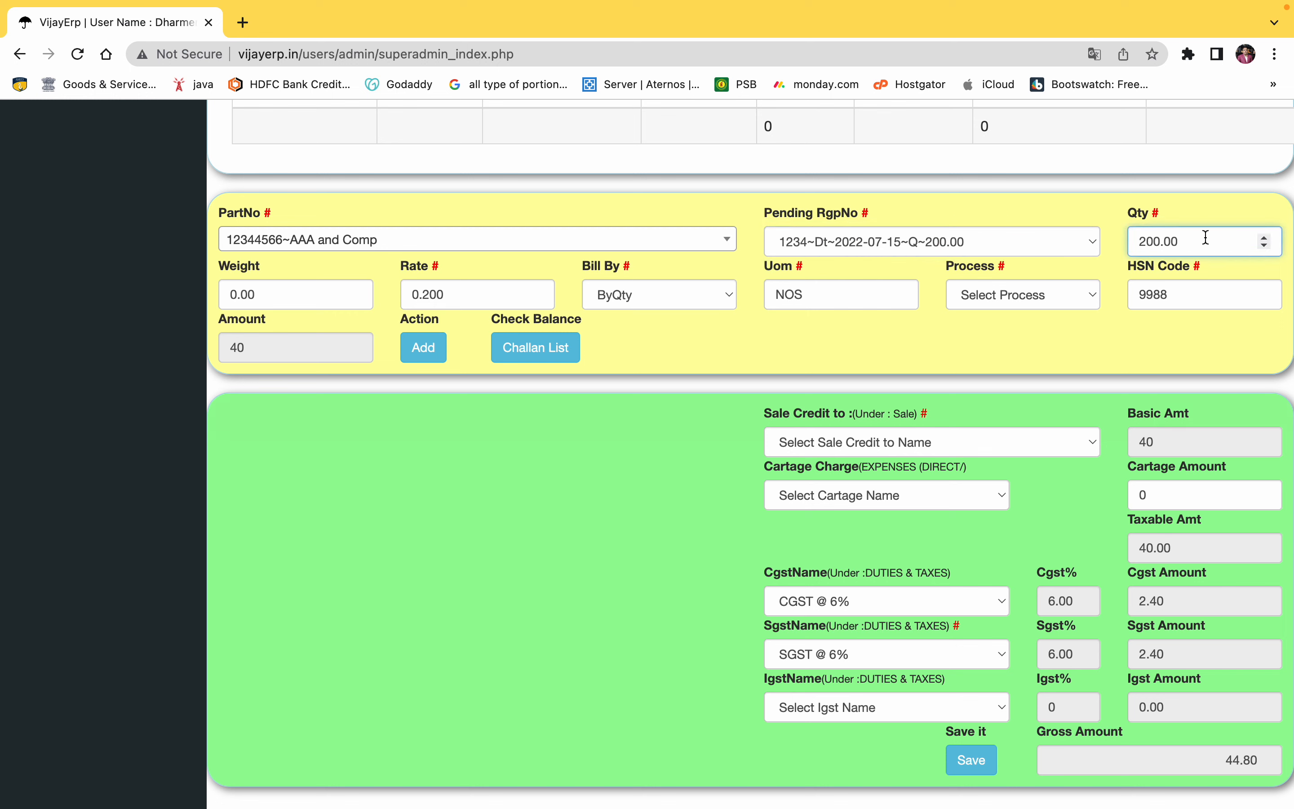
{"action": "key", "text": "BackSpace"}
{"action": "type", "text": "1"}
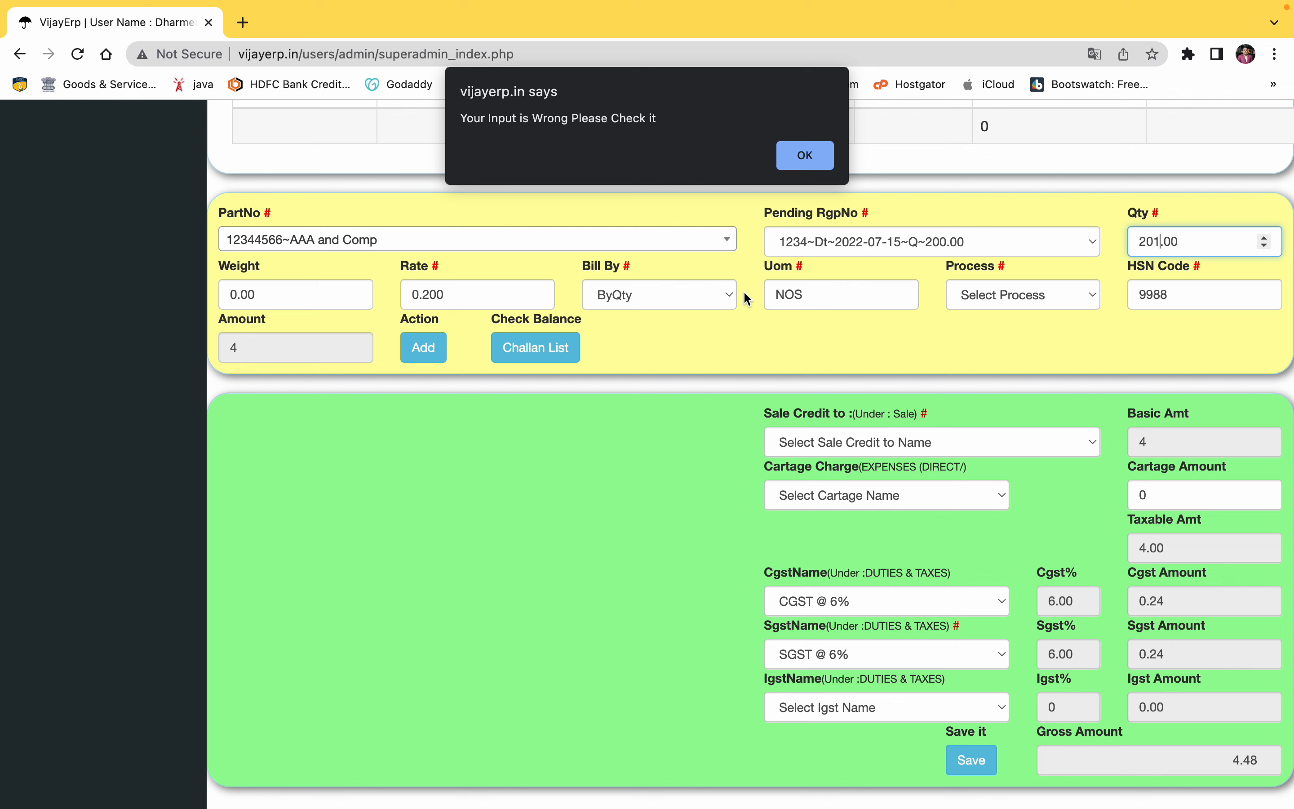
{"action": "left_click", "coordinate": [801, 154]}
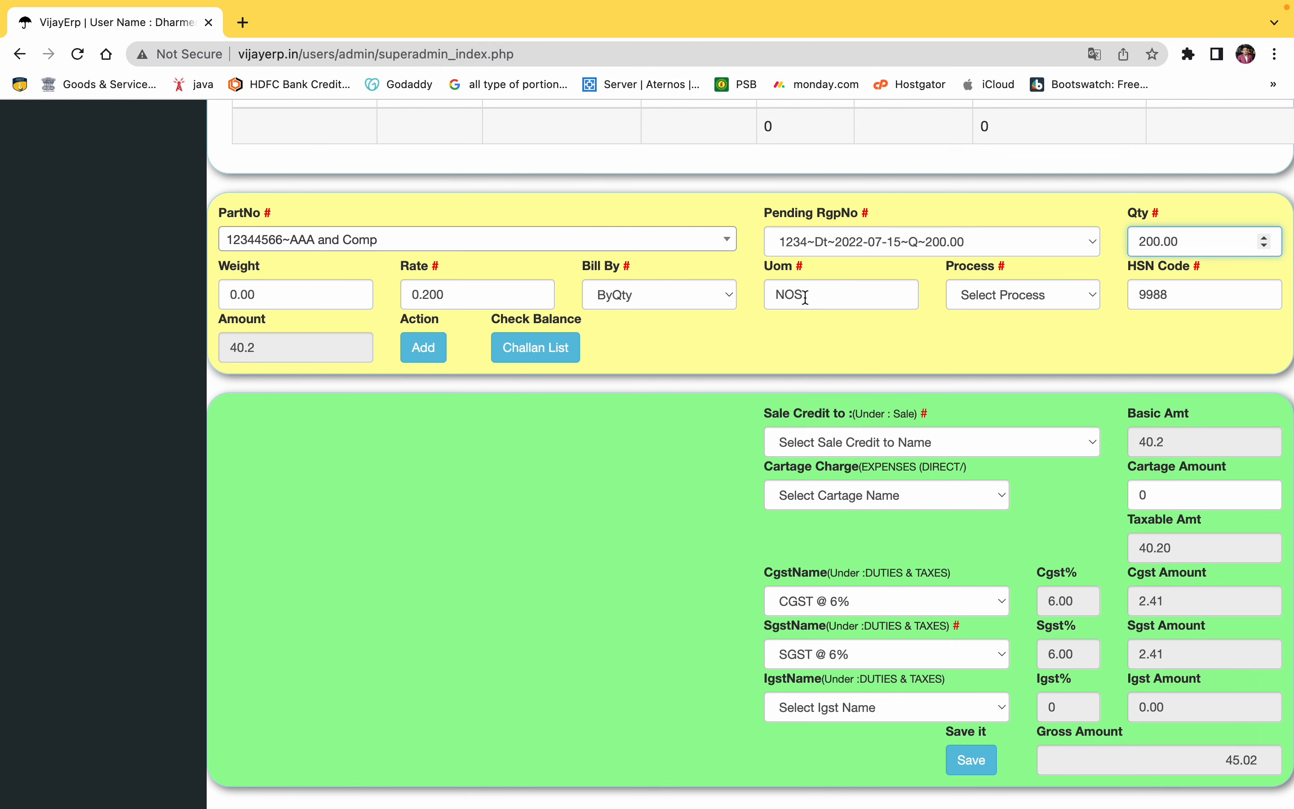
- Set the line's process to Process1 and add the item to the invoice
{"action": "left_click", "coordinate": [1047, 298]}
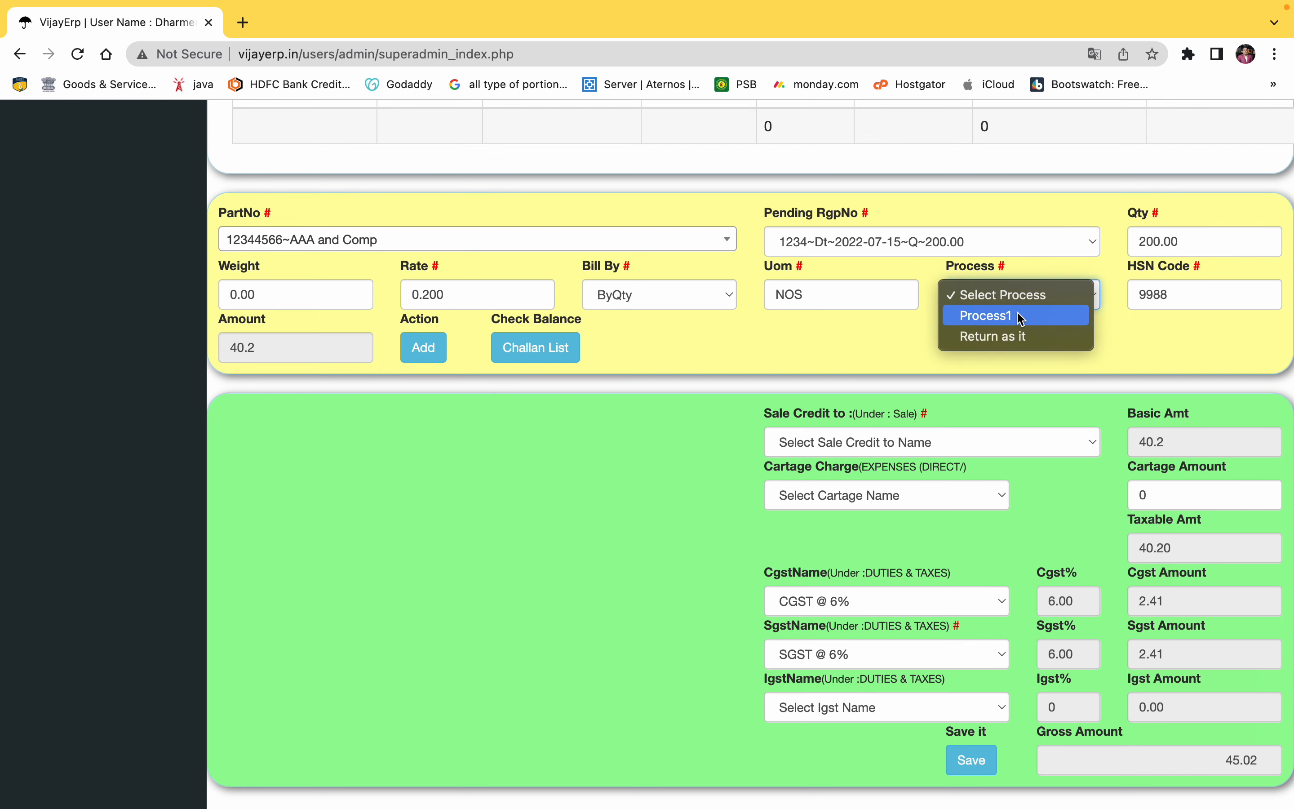
{"action": "left_click", "coordinate": [1023, 312]}
{"action": "left_click", "coordinate": [422, 347]}
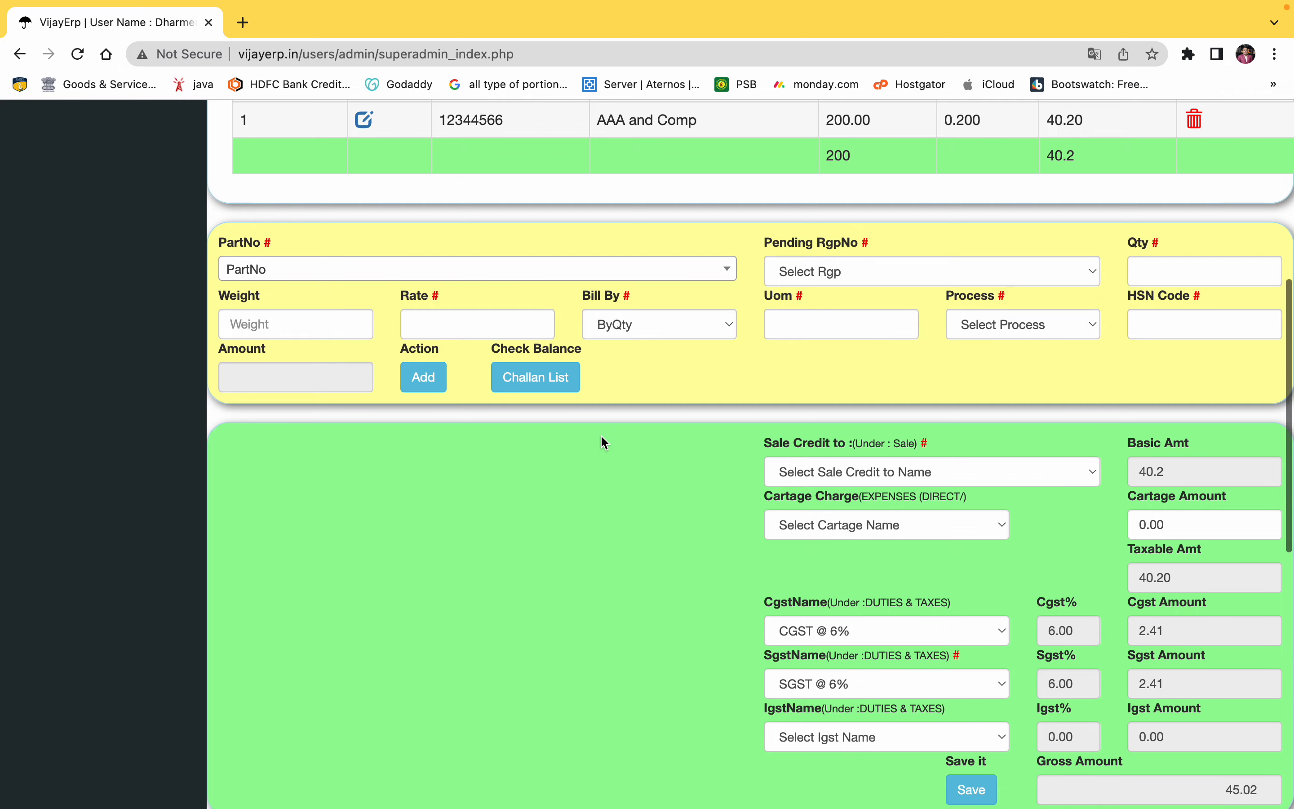
- Credit the sale to LOCAL SALE and save the invoice
{"action": "scroll", "coordinate": [602, 436], "scroll_direction": "down", "scroll_amount": 5}
{"action": "left_click", "coordinate": [932, 219]}
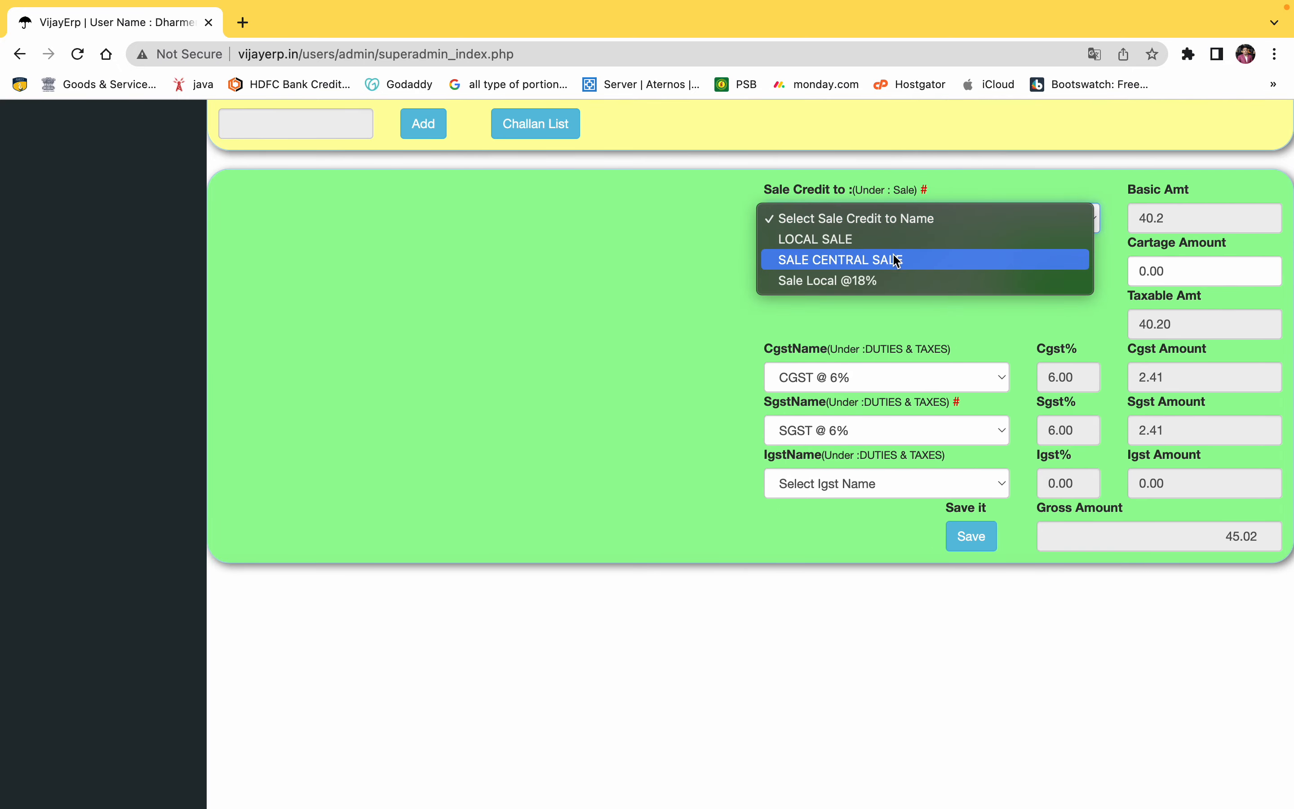
{"action": "left_click", "coordinate": [896, 239]}
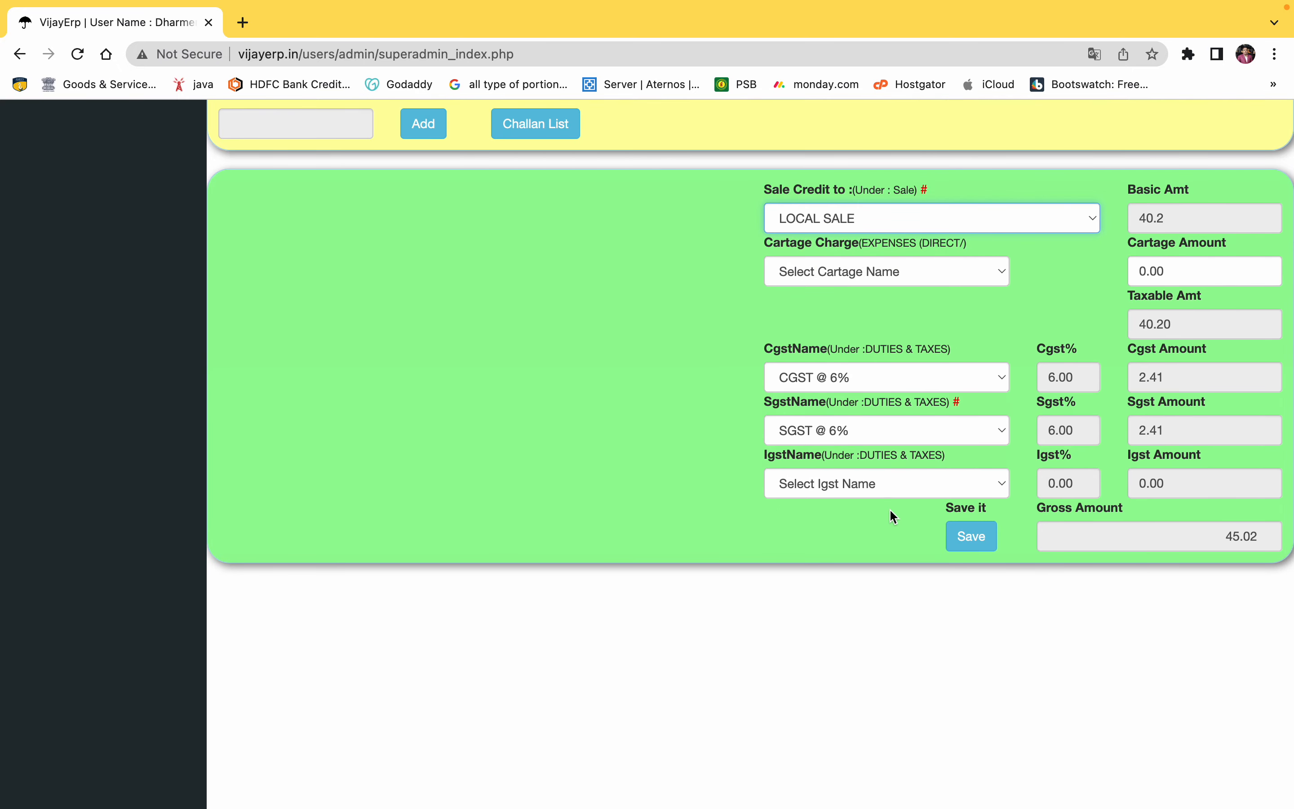
{"action": "left_click", "coordinate": [971, 537]}
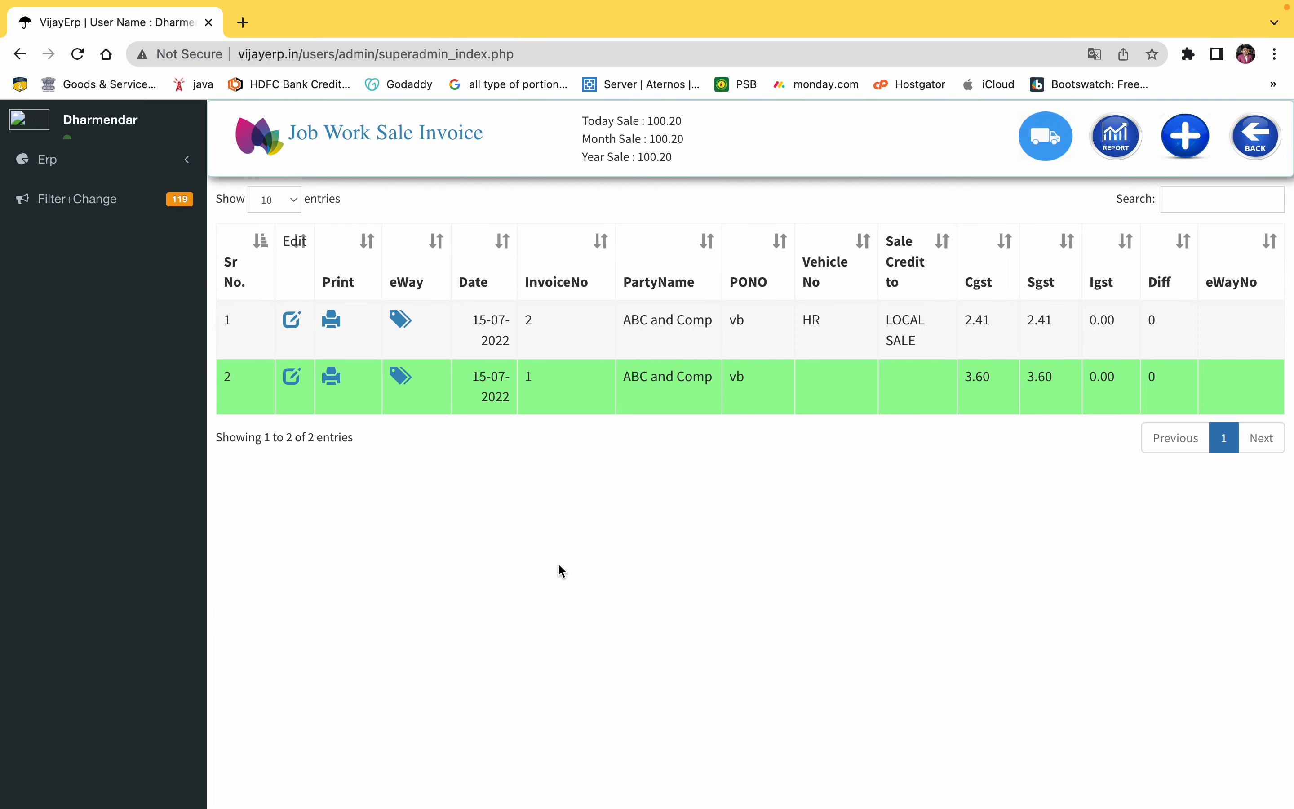
- Print only the original copy of invoice 2 as a PDF, and return to the invoice list
{"action": "left_click", "coordinate": [332, 377]}
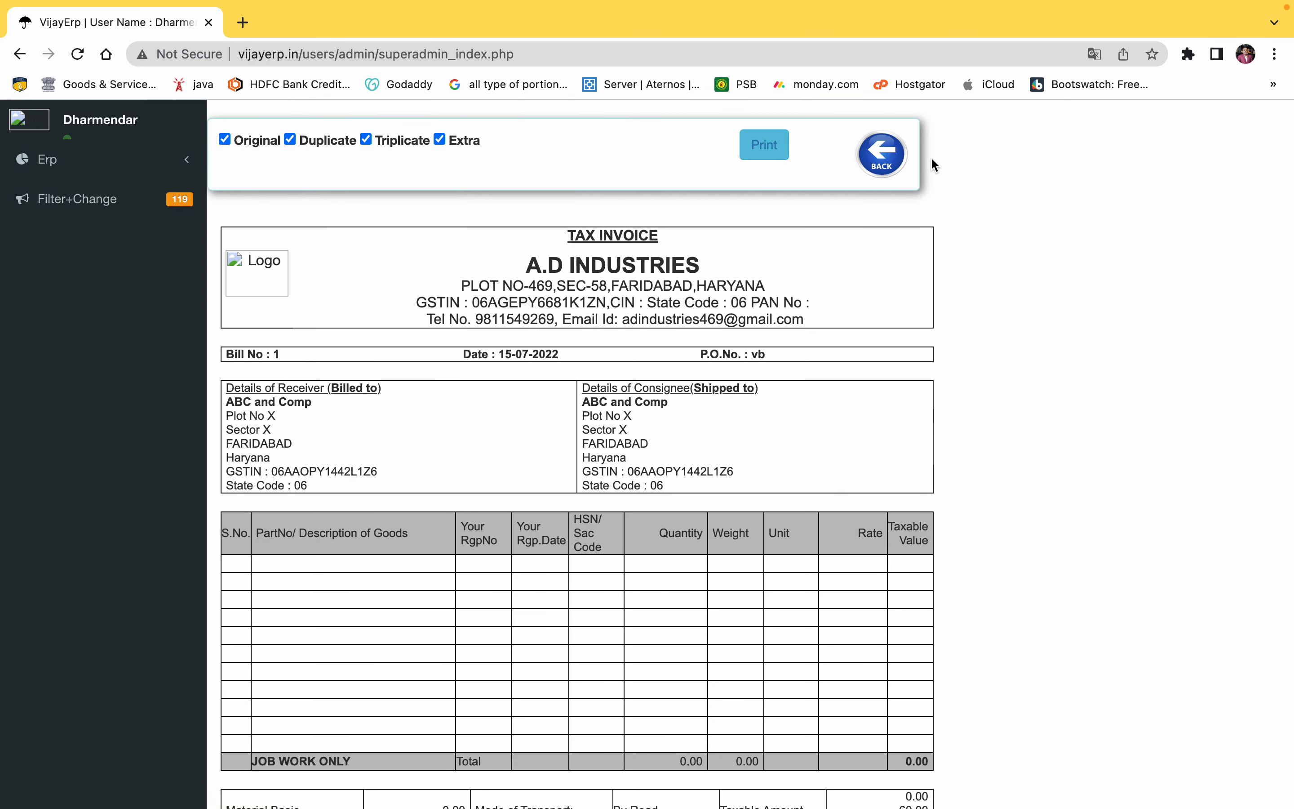
{"action": "left_click", "coordinate": [891, 161]}
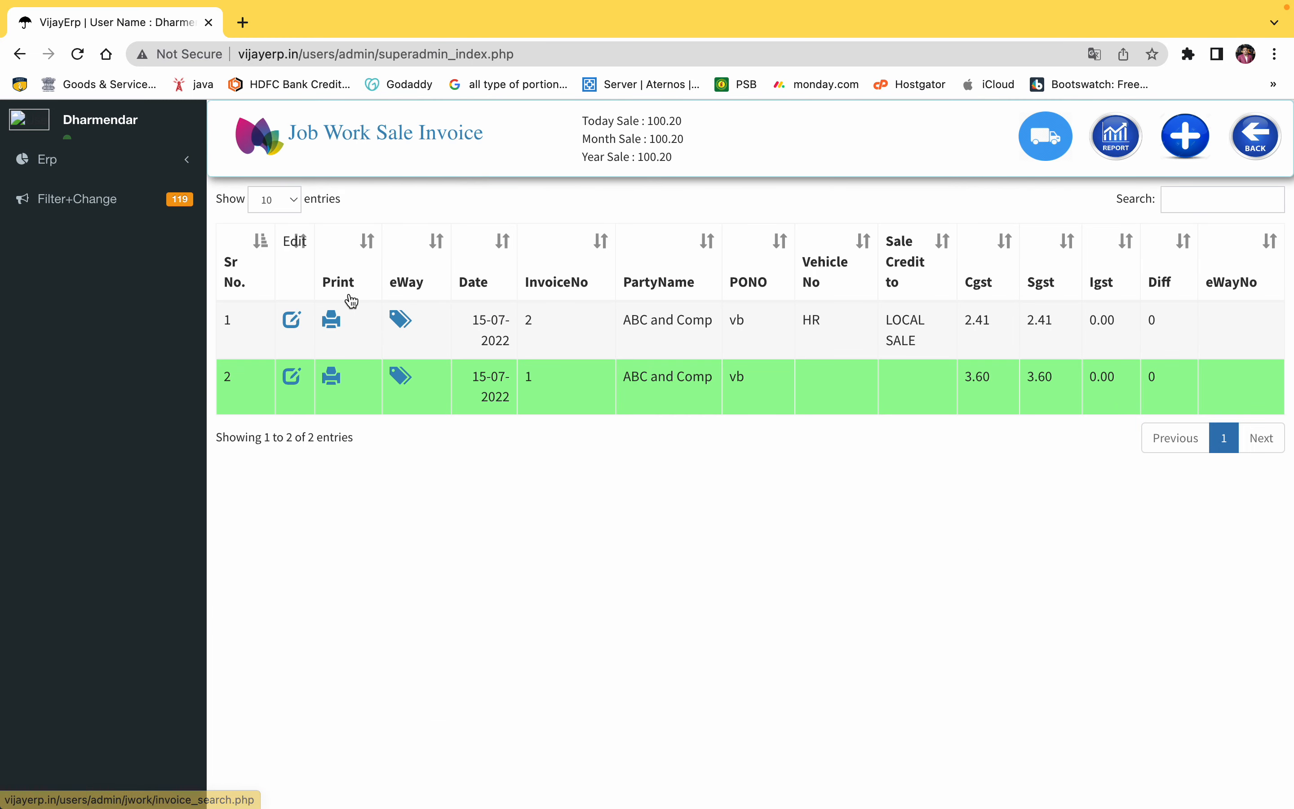
{"action": "left_click", "coordinate": [331, 323]}
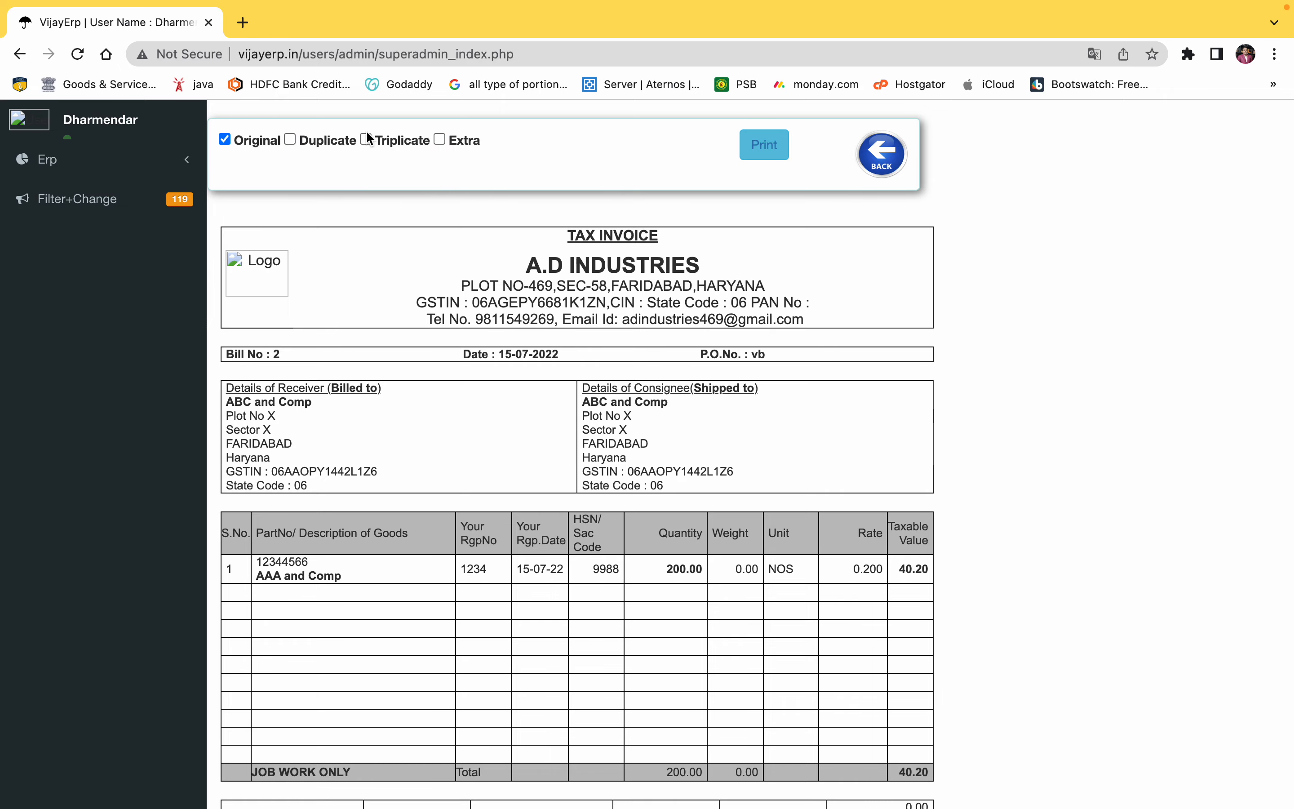
{"action": "left_click", "coordinate": [769, 144]}
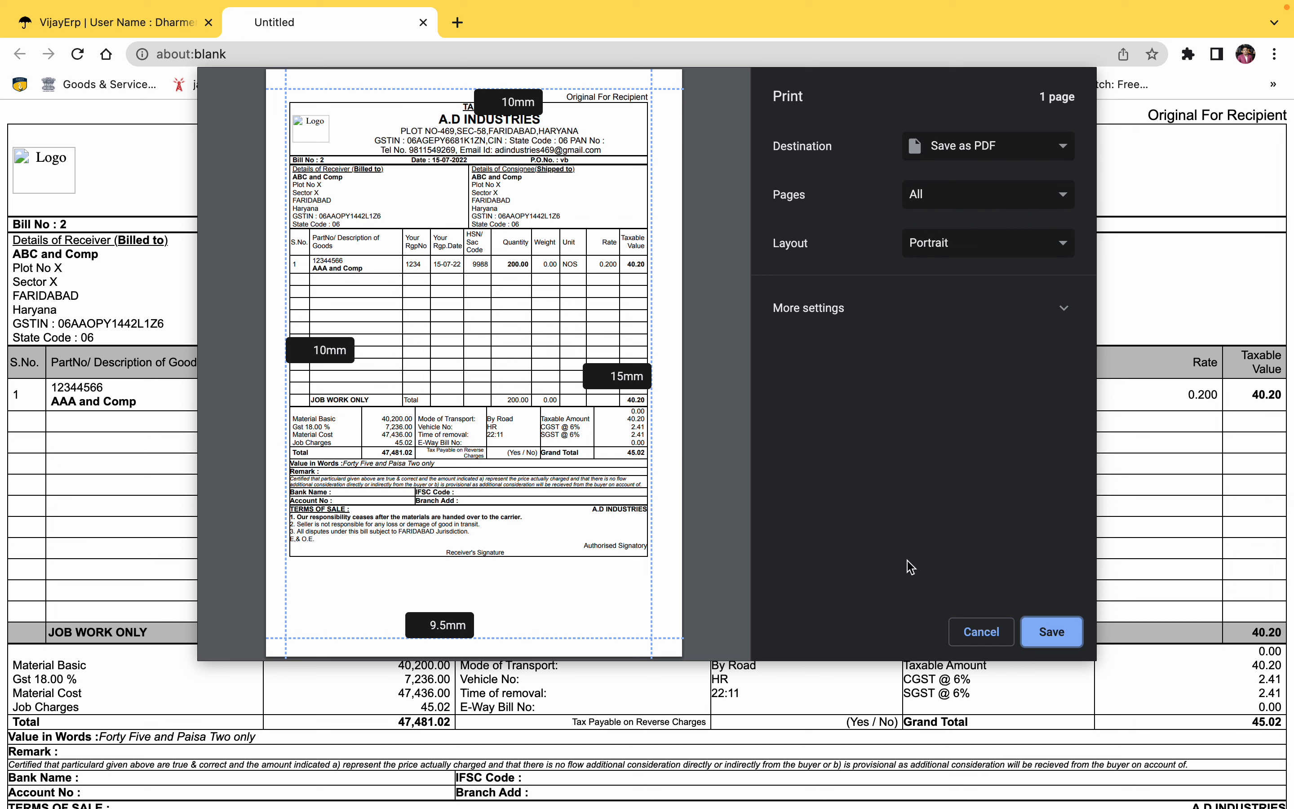
{"action": "left_click", "coordinate": [1039, 642]}
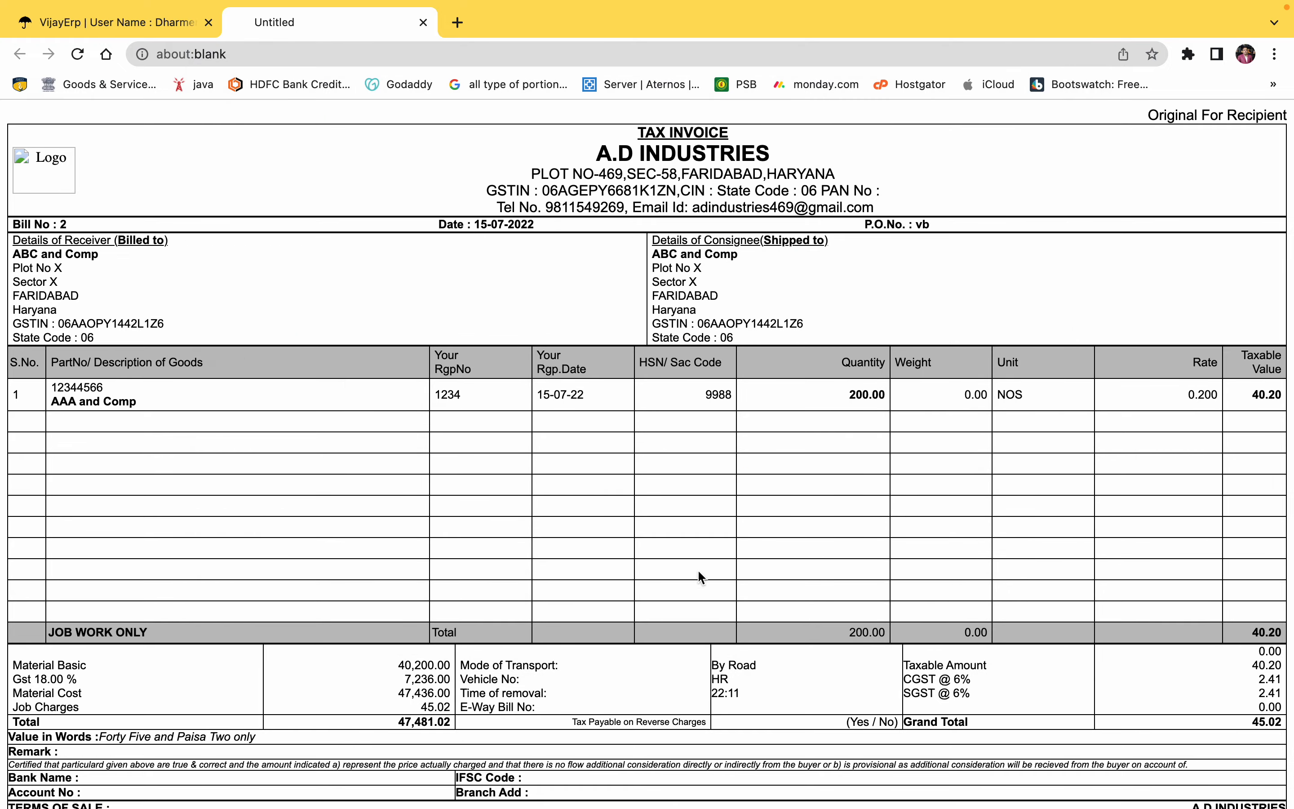
{"action": "left_click", "coordinate": [423, 22]}
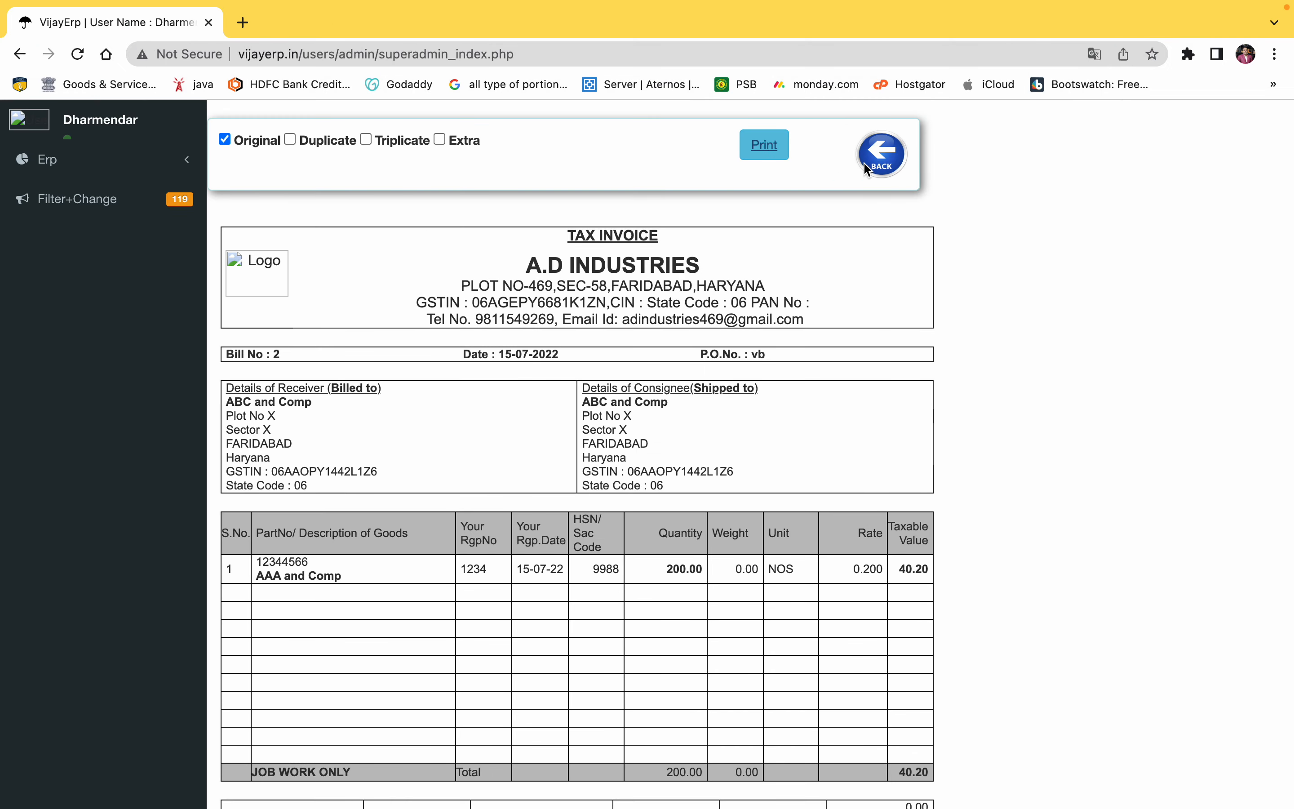
{"action": "left_click", "coordinate": [898, 160]}
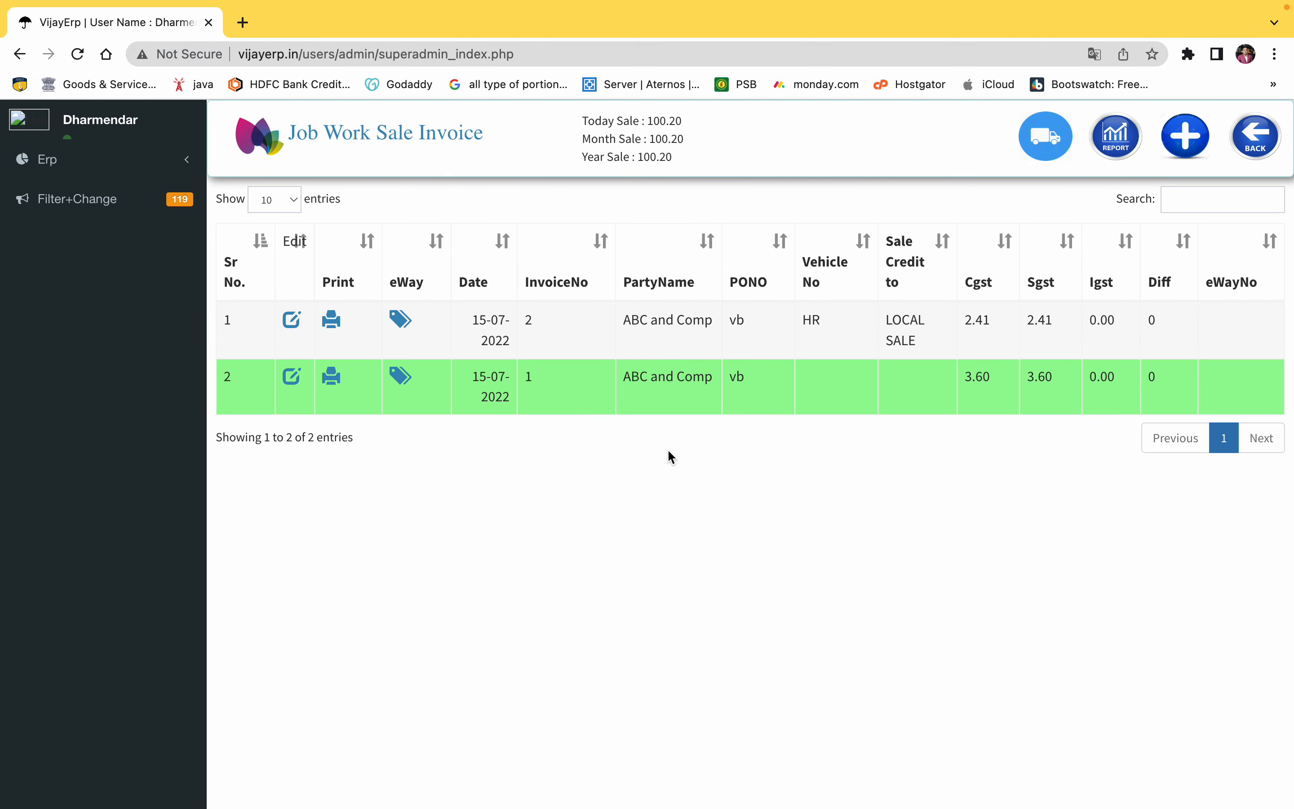
- Generate the Item Ledger in the summary sheets for part 12344566 >>AAA and Comp, and return to the report options
{"action": "left_click", "coordinate": [1254, 140]}
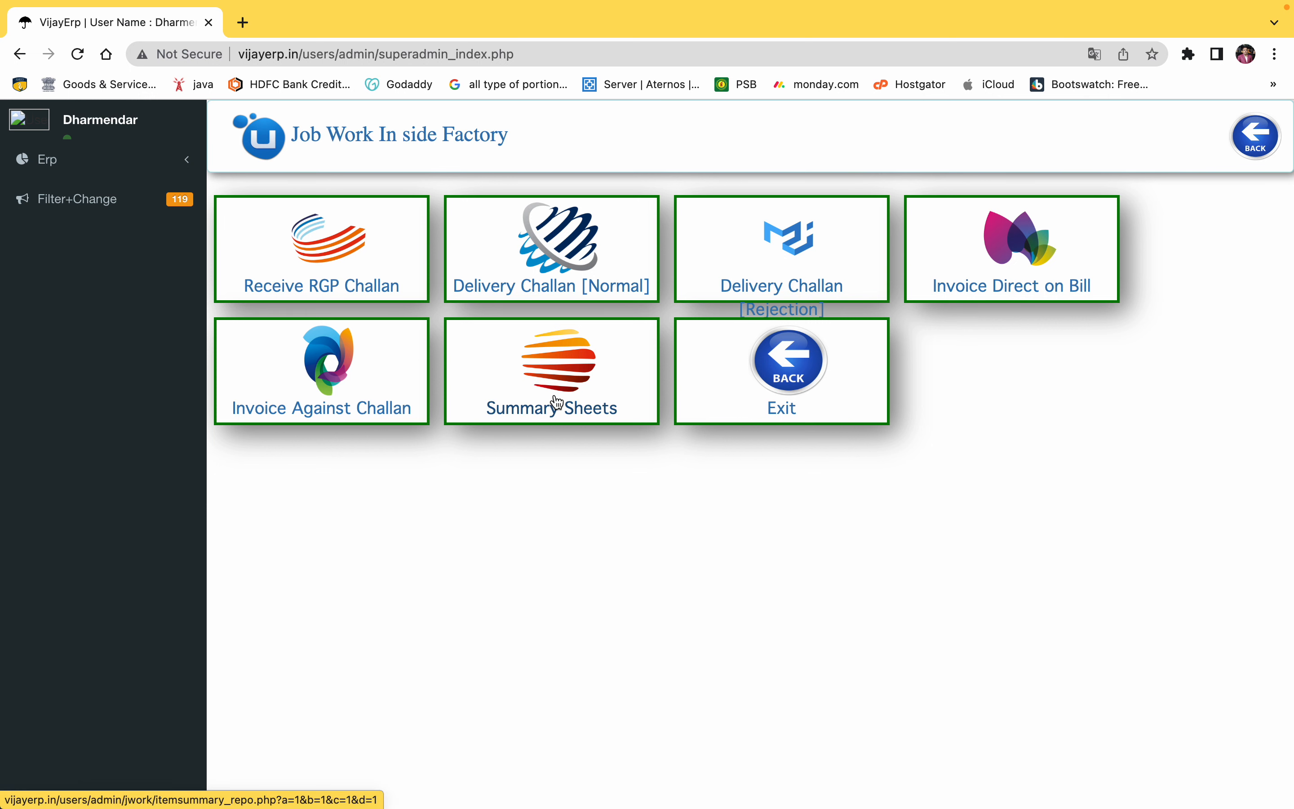
{"action": "left_click", "coordinate": [553, 391]}
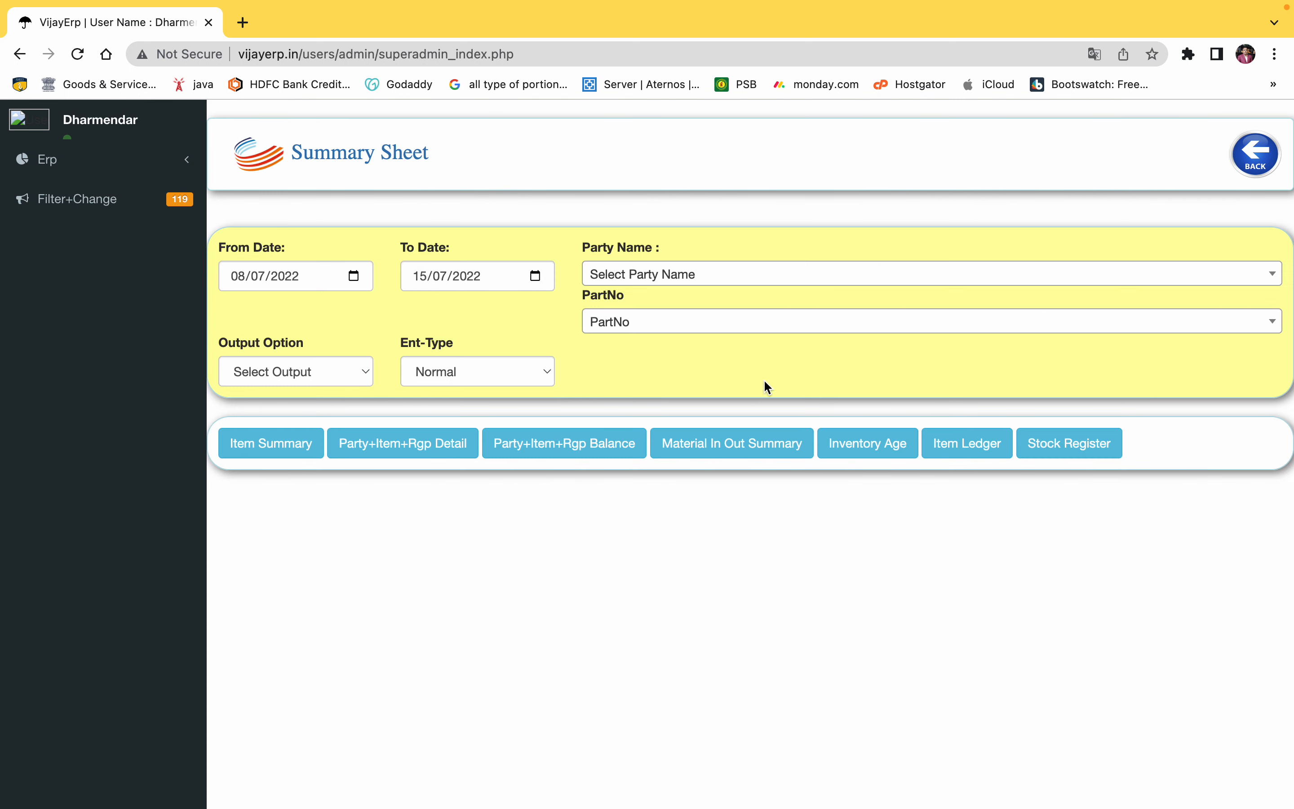
{"action": "left_click", "coordinate": [785, 321]}
{"action": "left_click", "coordinate": [655, 416]}
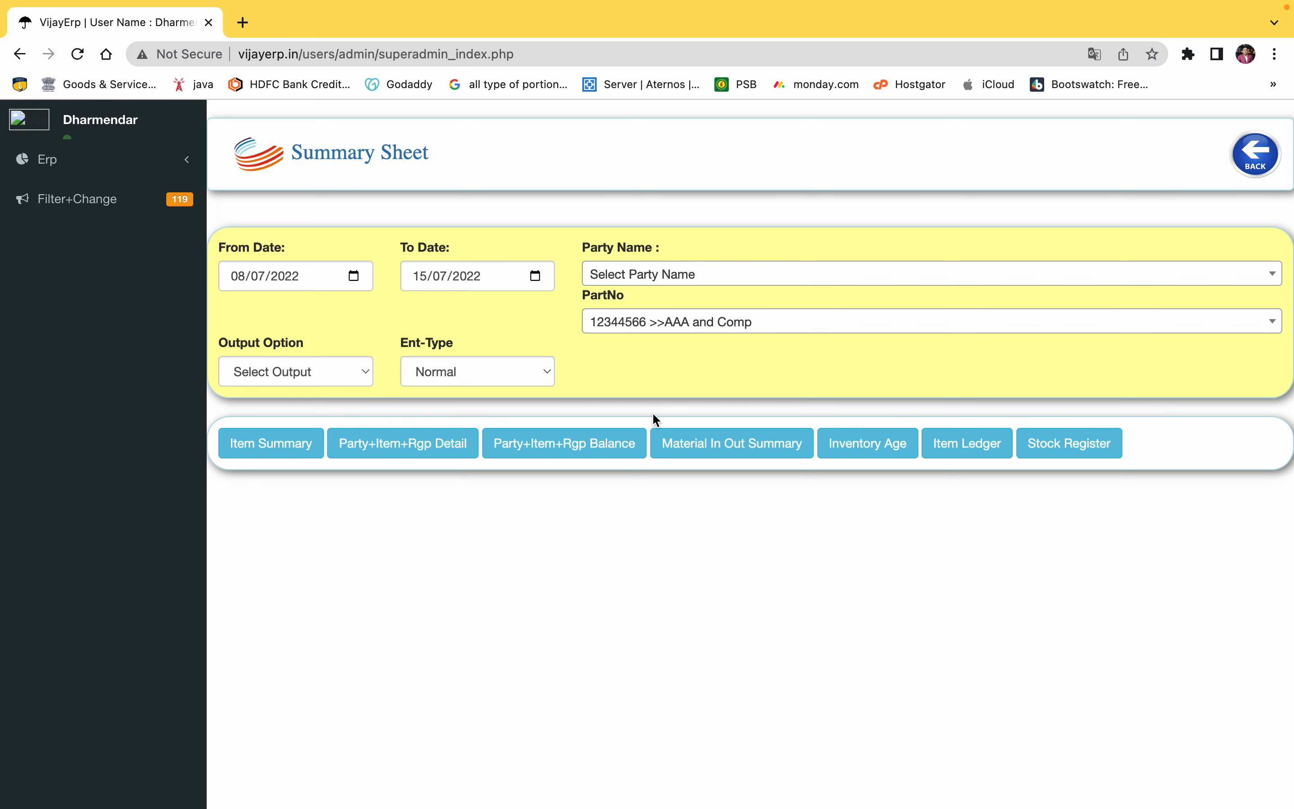
{"action": "left_click", "coordinate": [1001, 452]}
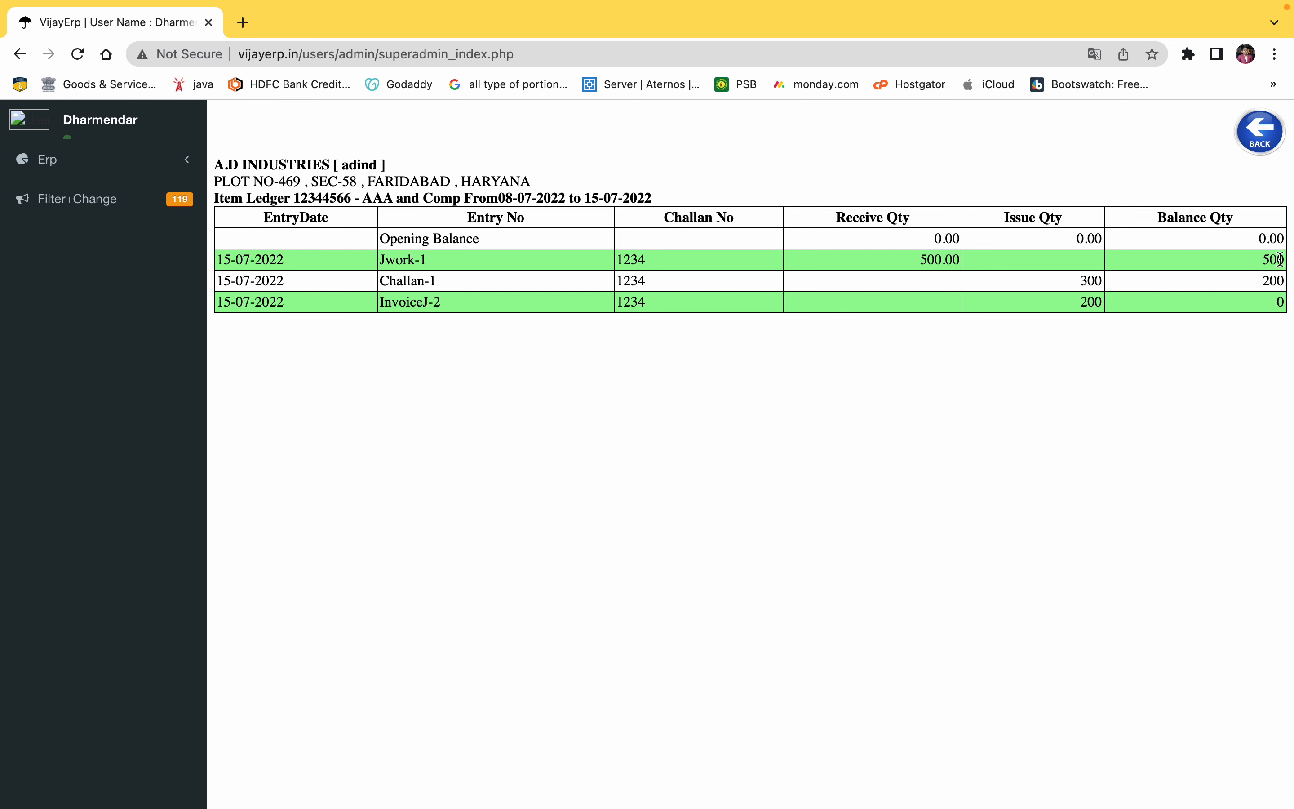
{"action": "left_click", "coordinate": [1256, 143]}
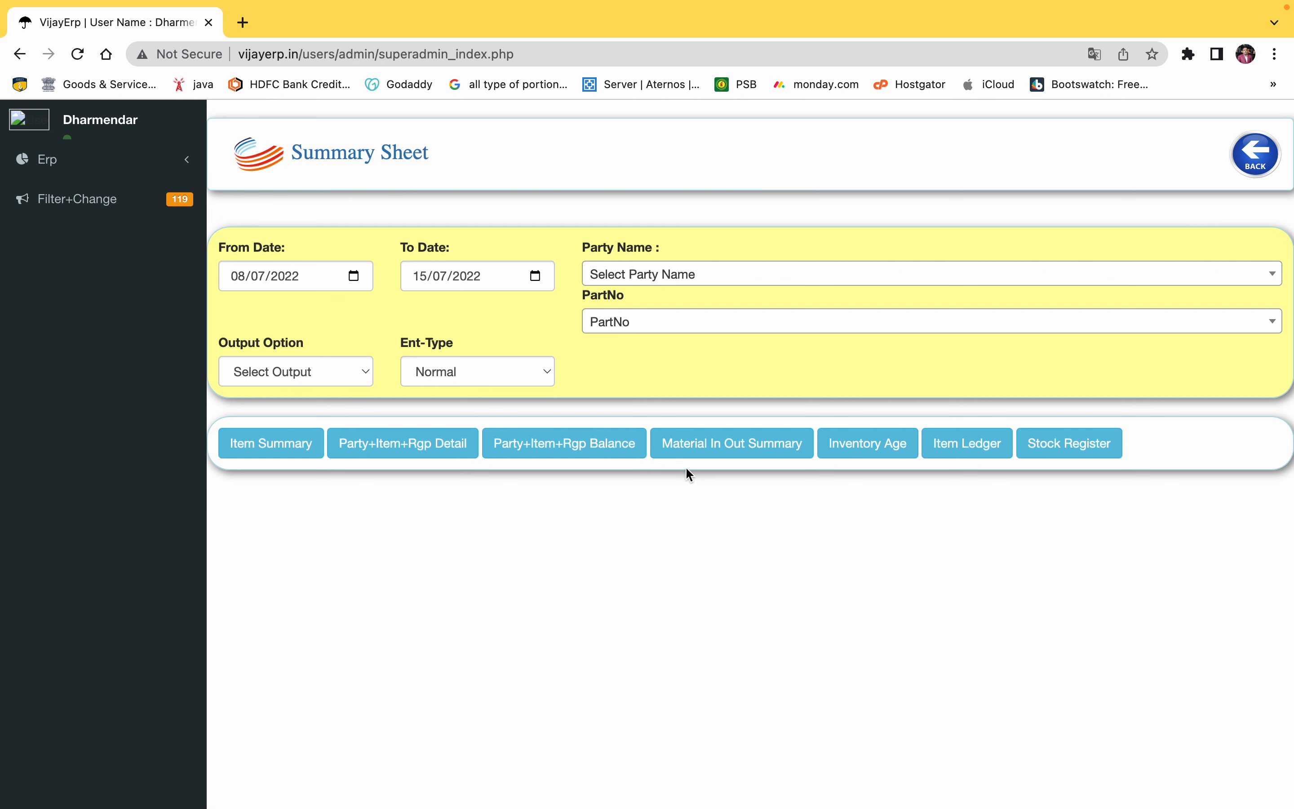
- Run the Party+Item+Rgp Balance report without choosing a party, and return to the report options
{"action": "left_click", "coordinate": [583, 449]}
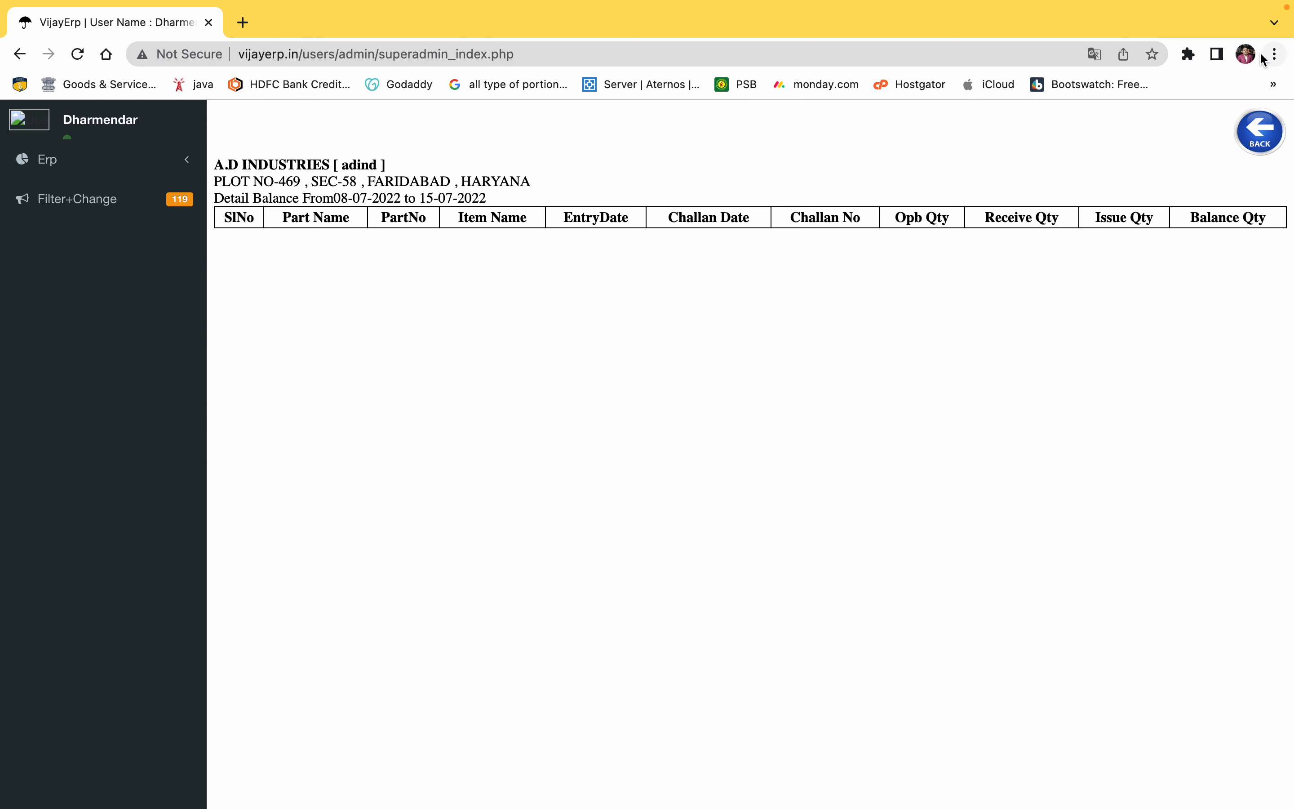
{"action": "left_click", "coordinate": [1260, 134]}
- Generate the Party+Item+Rgp Detail report for ABC and Comp with the Normal entry type
{"action": "left_click", "coordinate": [655, 277]}
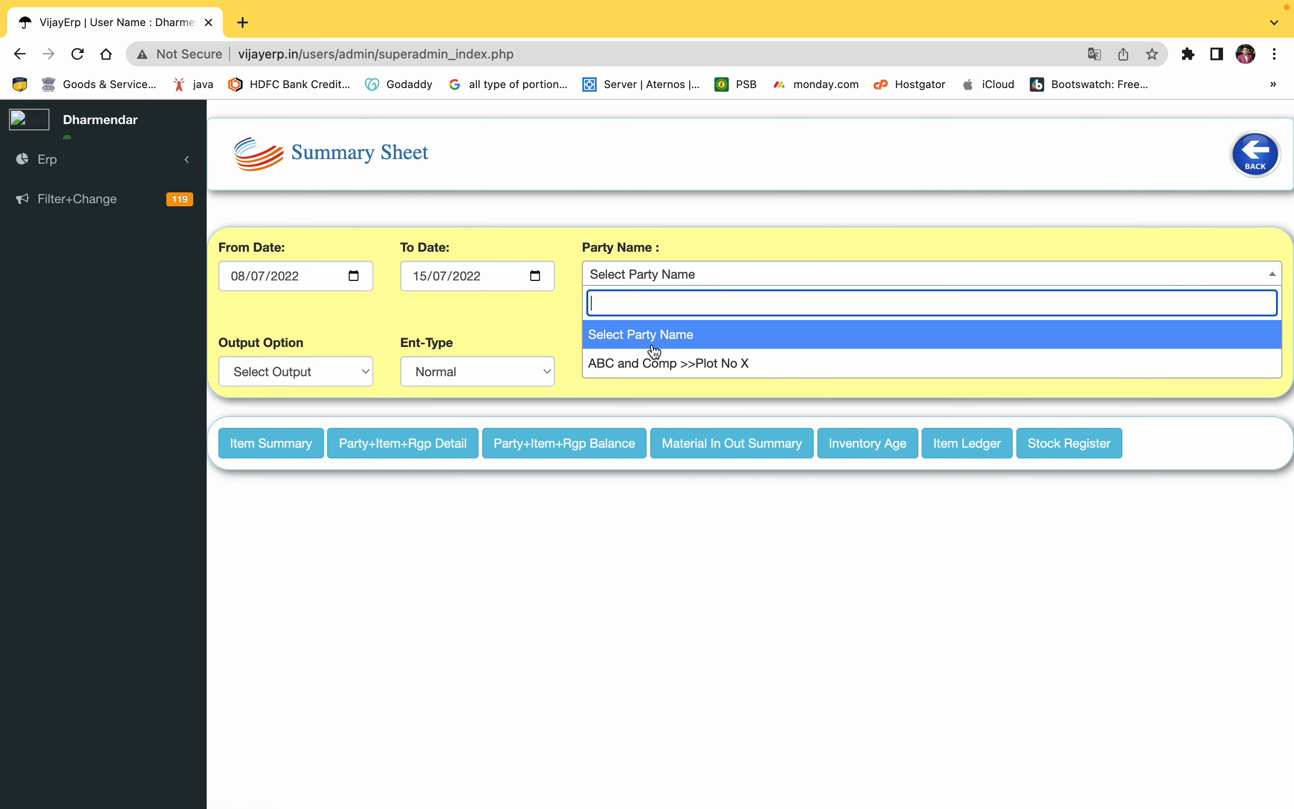
{"action": "left_click", "coordinate": [653, 357]}
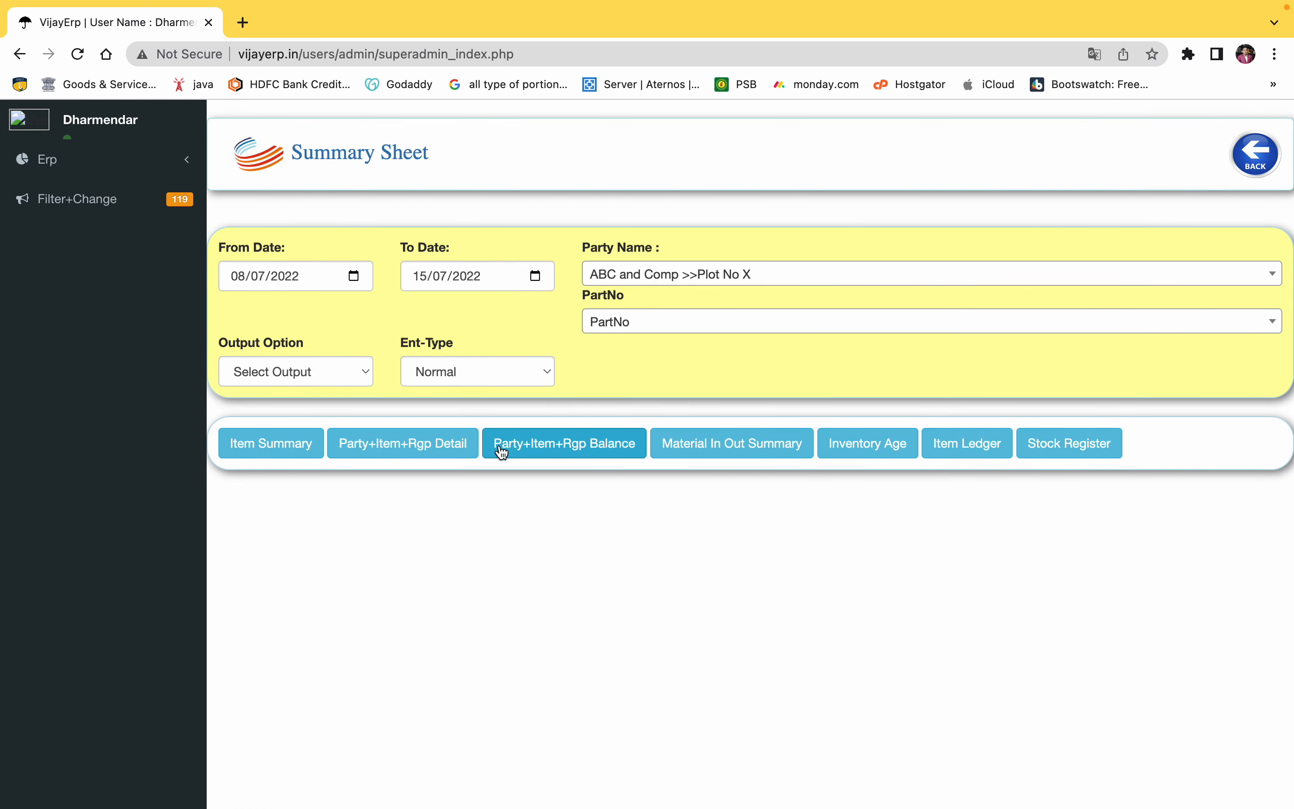
{"action": "left_click", "coordinate": [436, 449]}
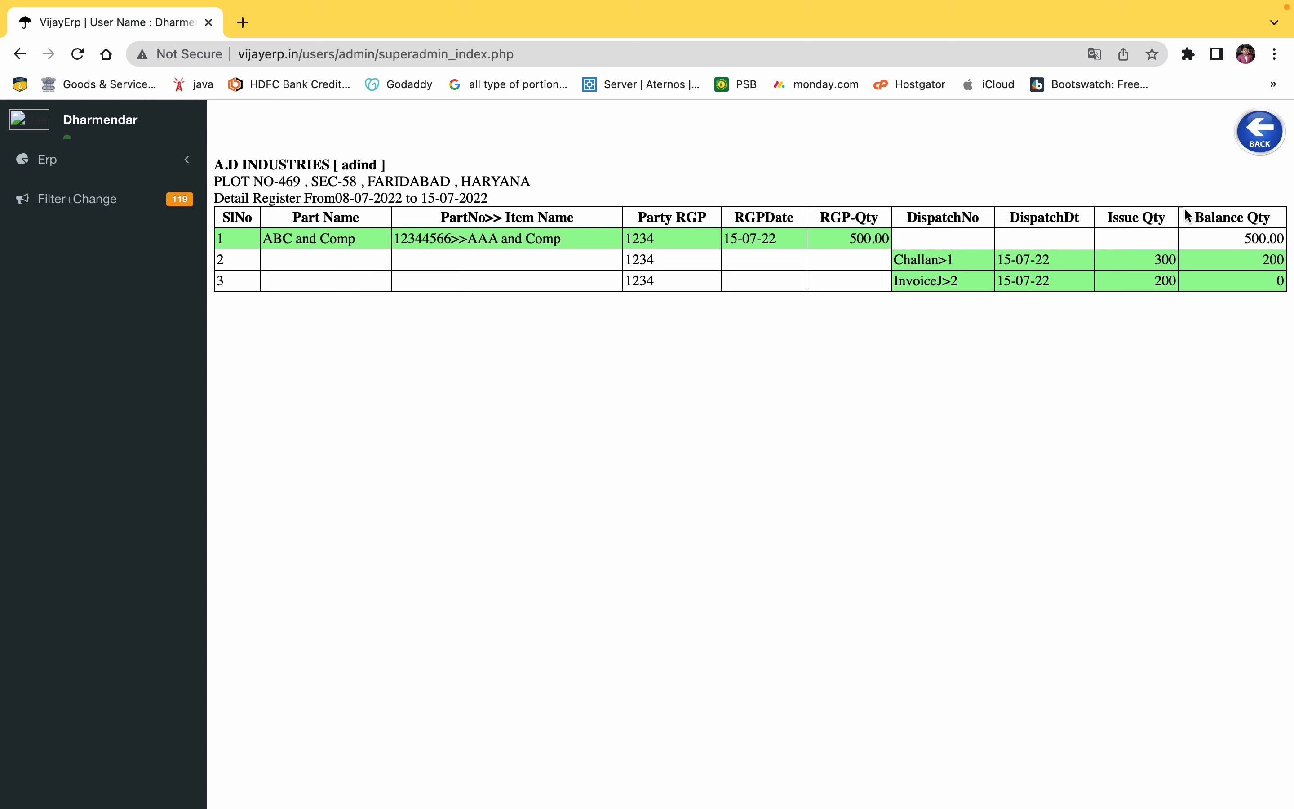
- Run the Party+Item+Rgp Detail report again without choosing a party or part number, and return to the report options
{"action": "left_click", "coordinate": [1260, 133]}
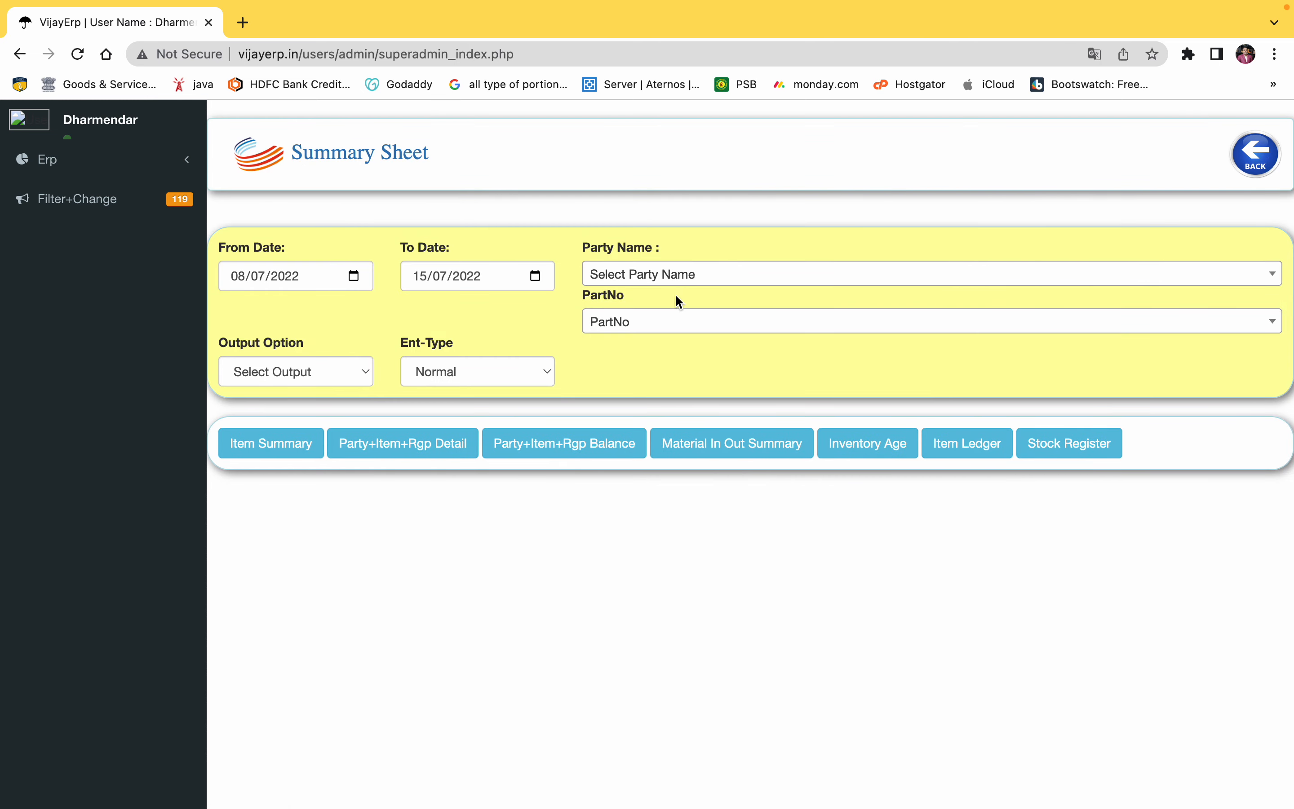
{"action": "left_click", "coordinate": [436, 445]}
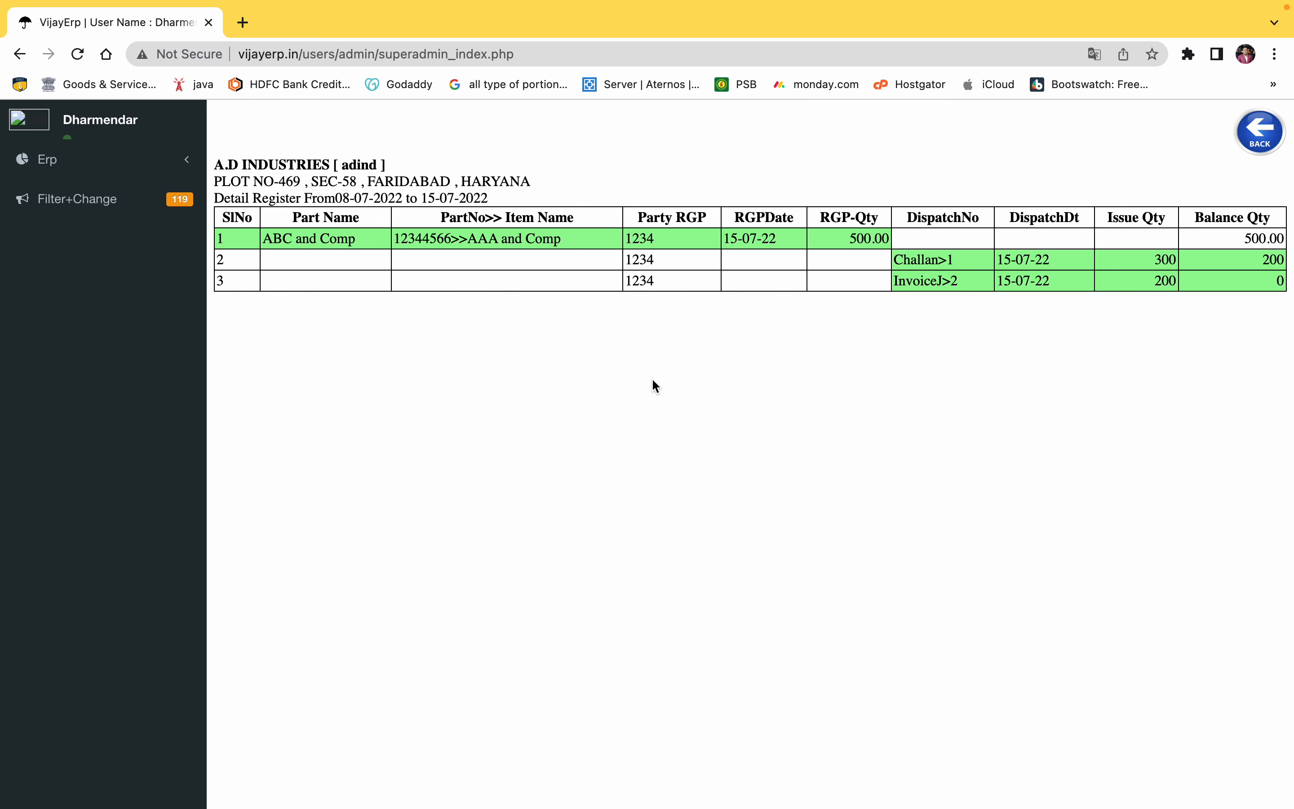
{"action": "left_click", "coordinate": [1254, 144]}
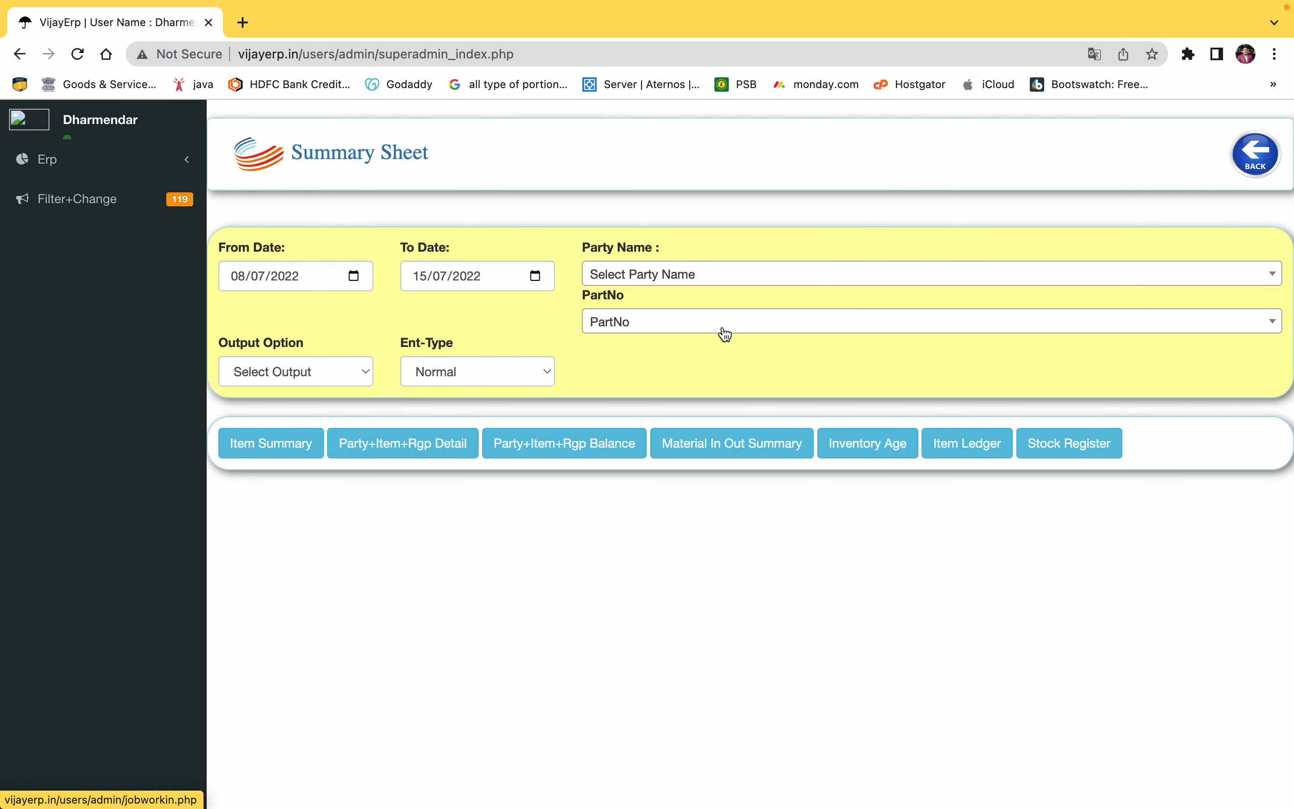
- Exit the summary sheets and the job work module back to the company's main page
{"action": "left_click", "coordinate": [1255, 166]}
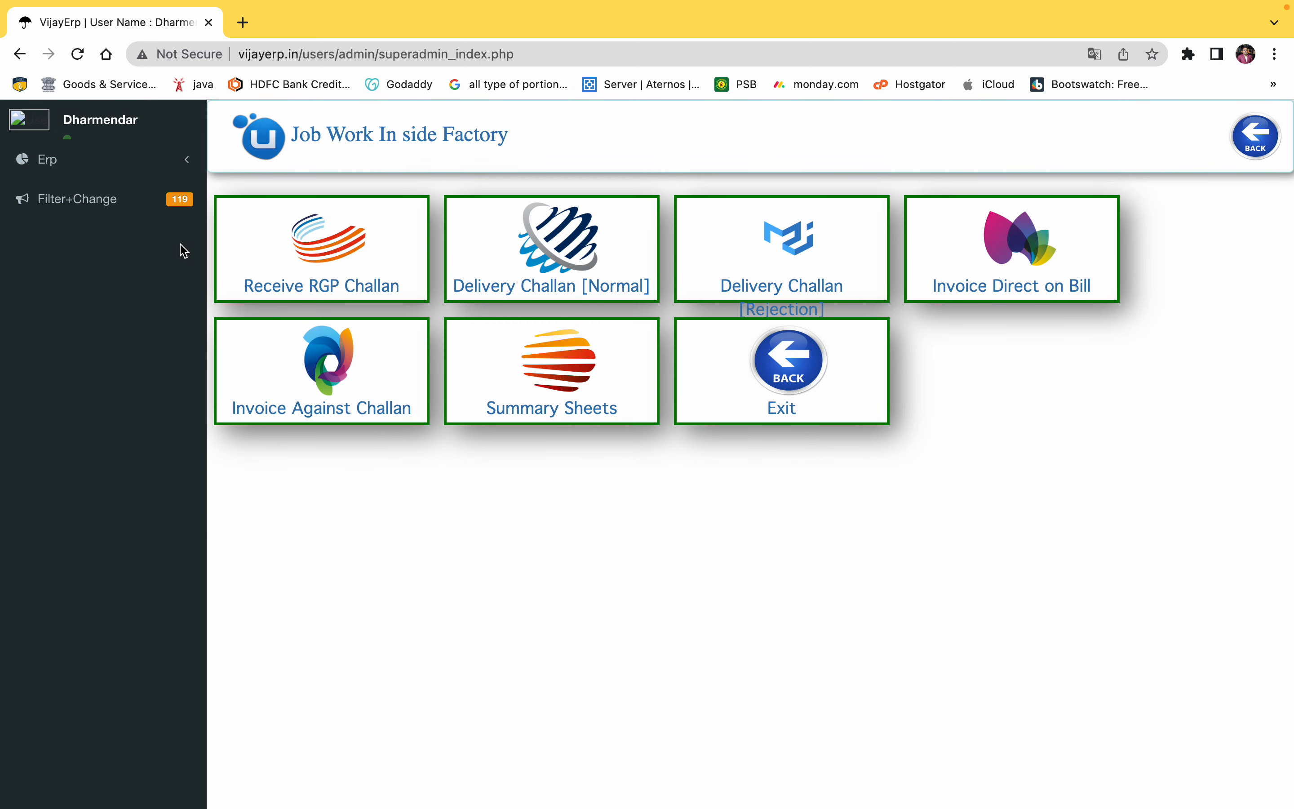
{"action": "left_click", "coordinate": [1241, 140]}
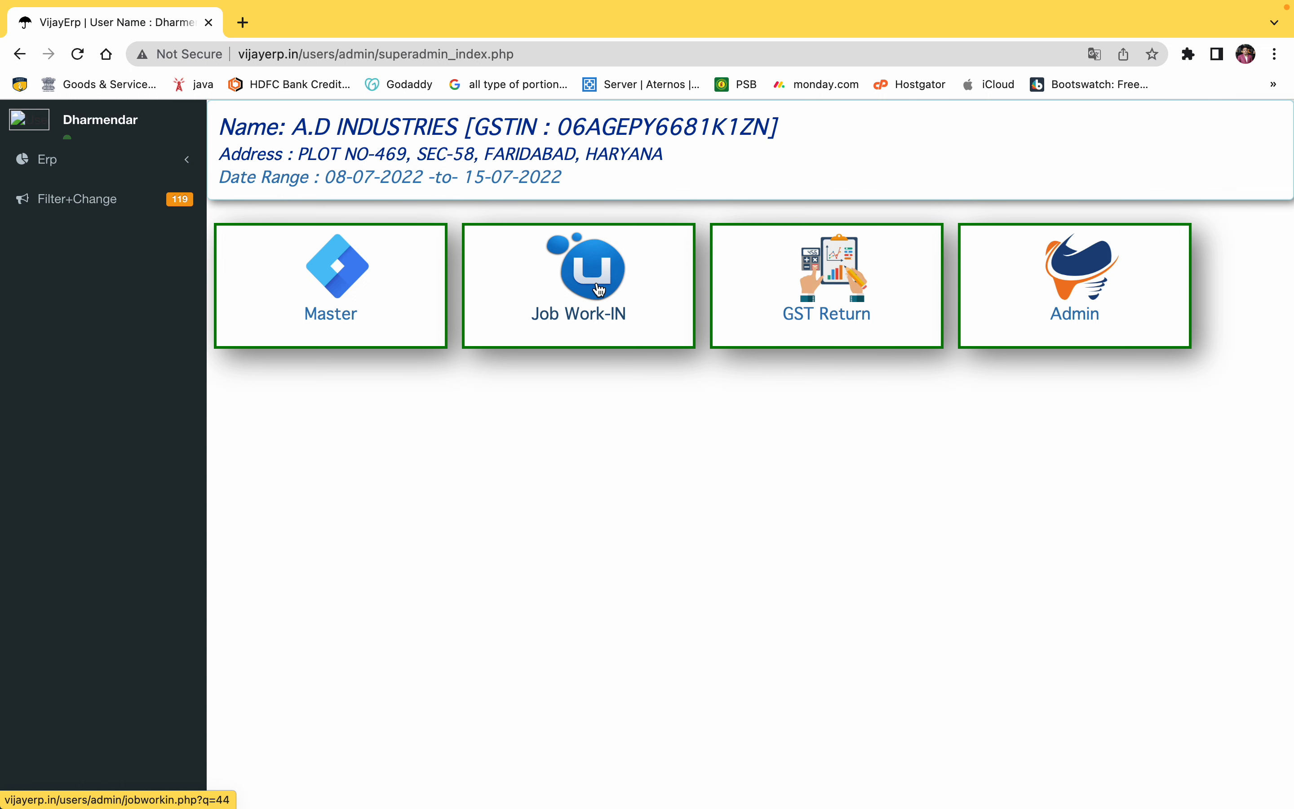
{"action": "mouse_move", "coordinate": [962, 3]}
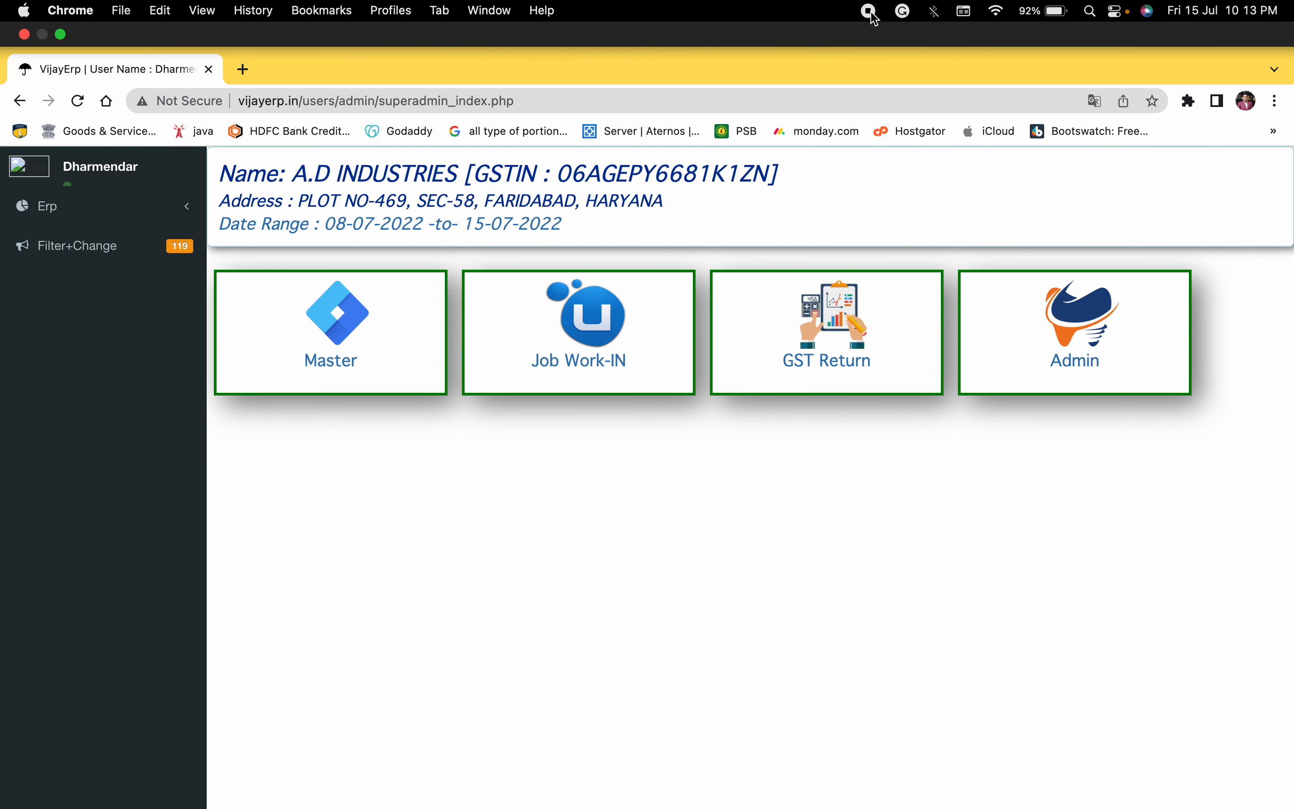